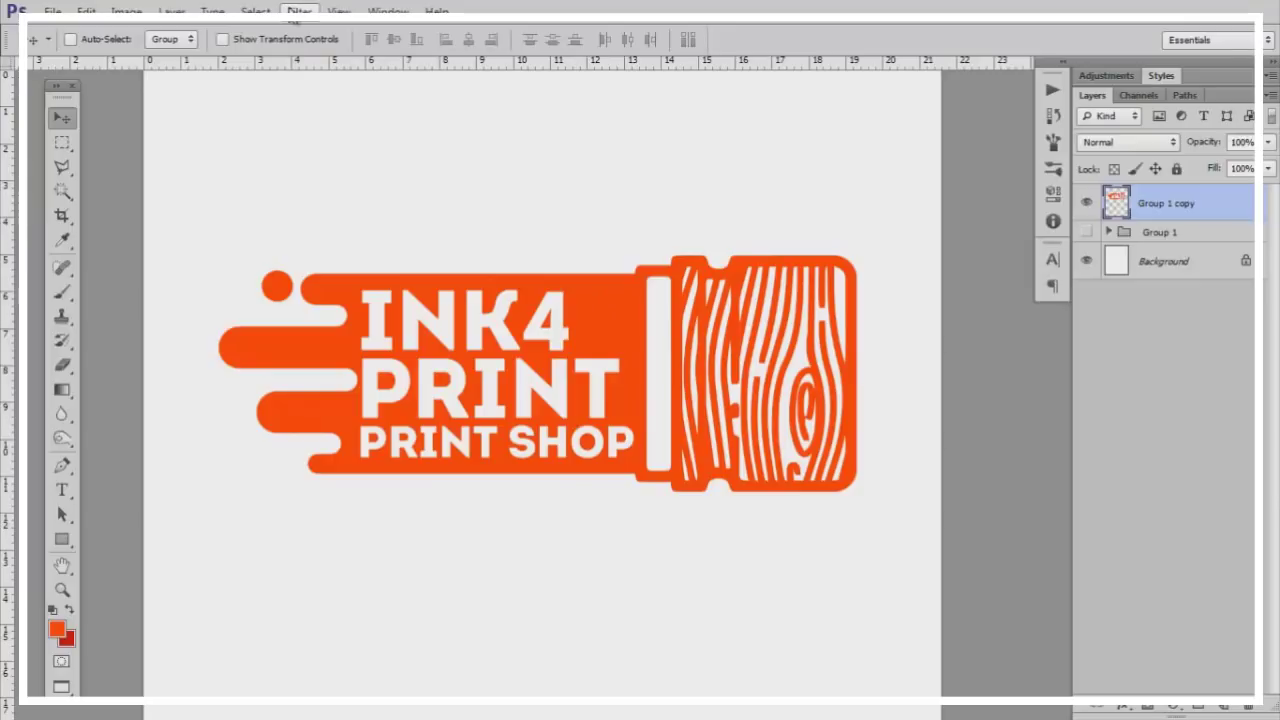
Select the orange INK4 PRINT logo pixels with Color Range
click(256, 11)
click(320, 172)
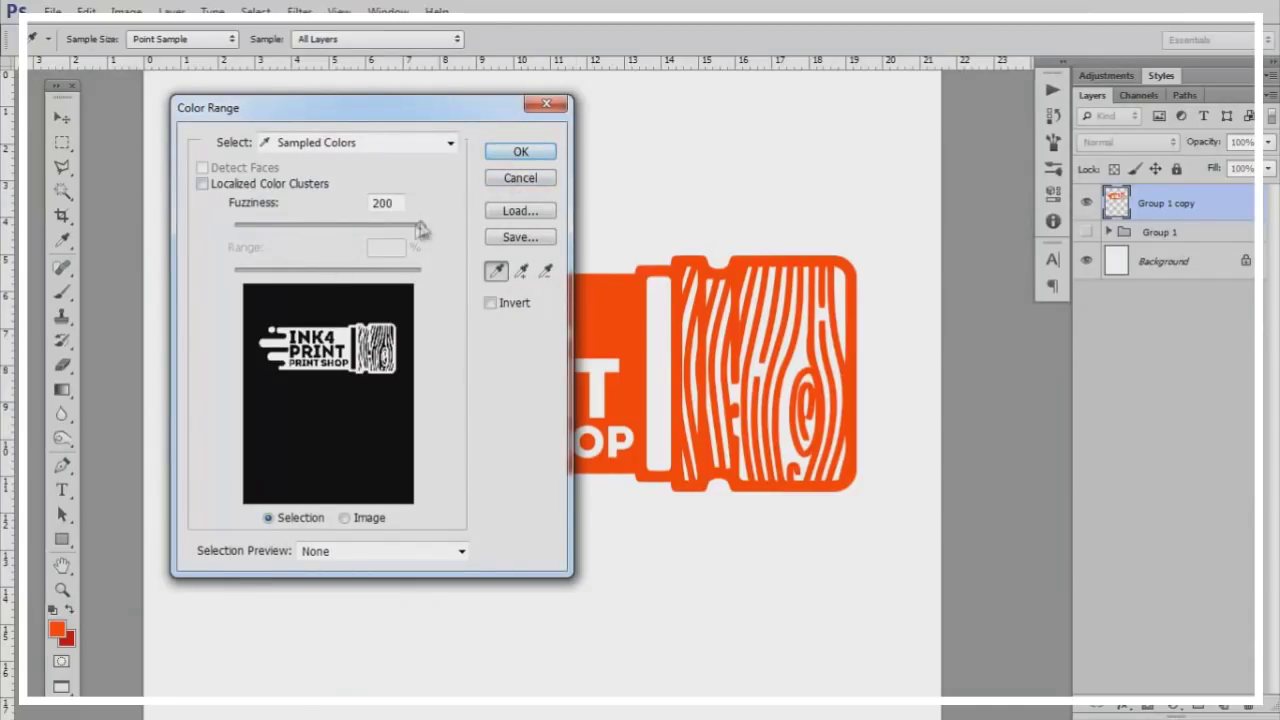
click(522, 158)
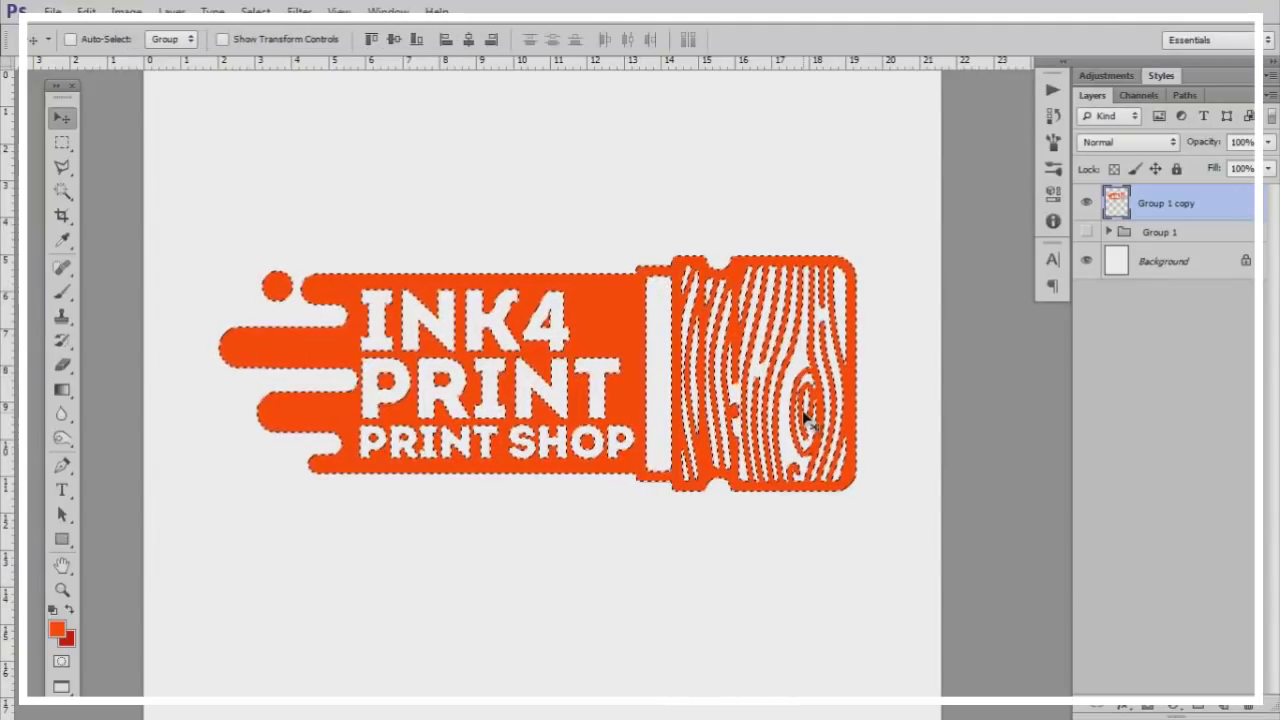
Fill the selection with black on a new Layer 1, deselect, and nudge it up-left
key(ctrl+shift+n)
key(Return)
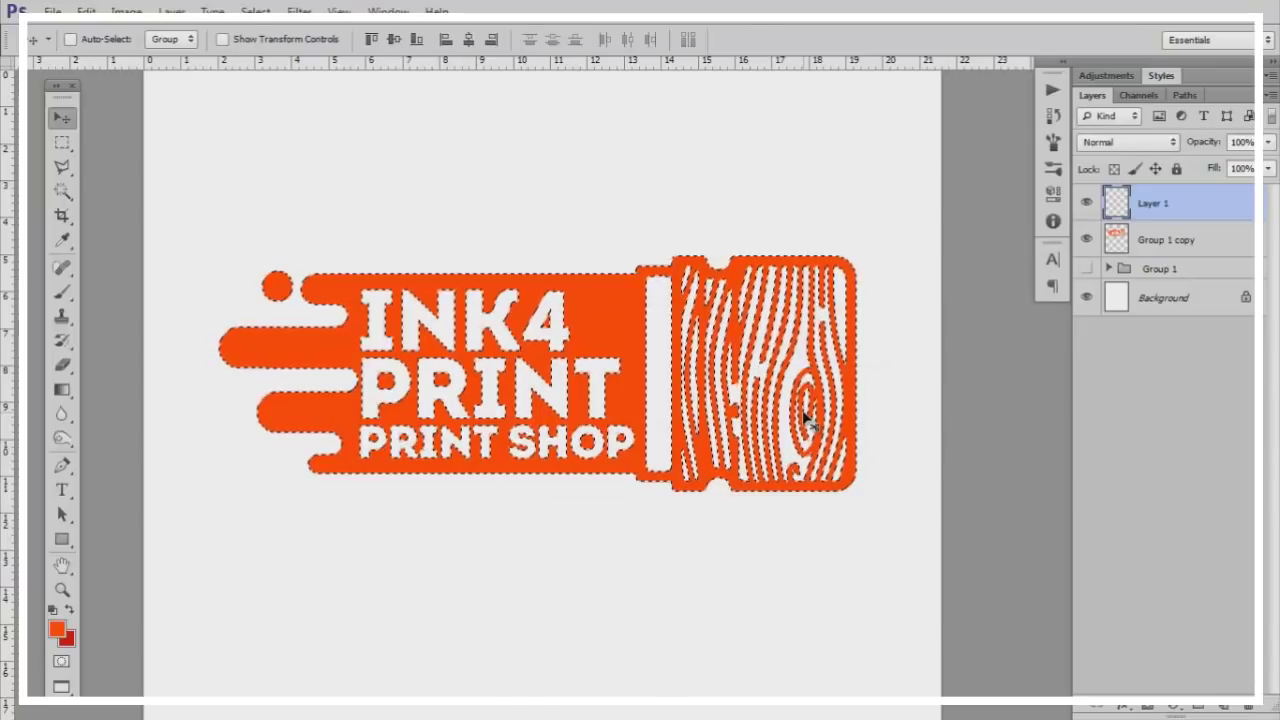
key(shift+F5)
click(971, 217)
key(ctrl+d)
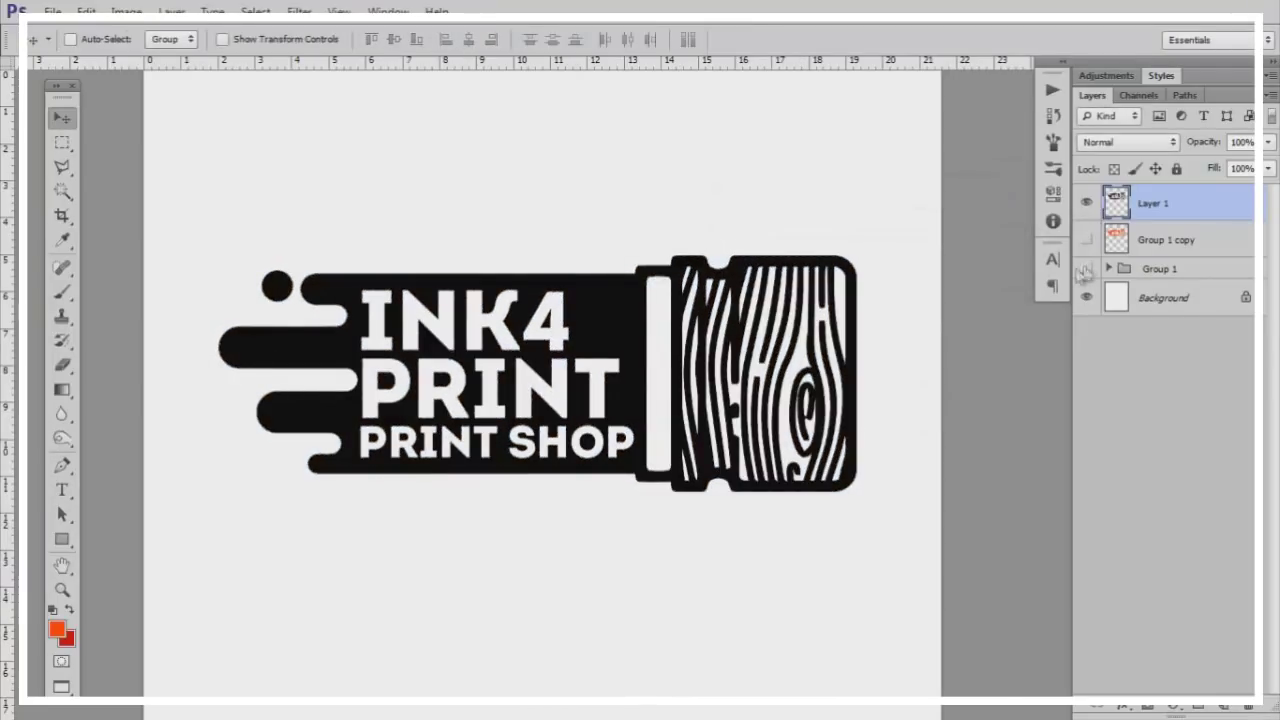
mouse_move(652, 355)
mouse_down()
mouse_move(512, 297)
mouse_move(512, 326)
mouse_up()
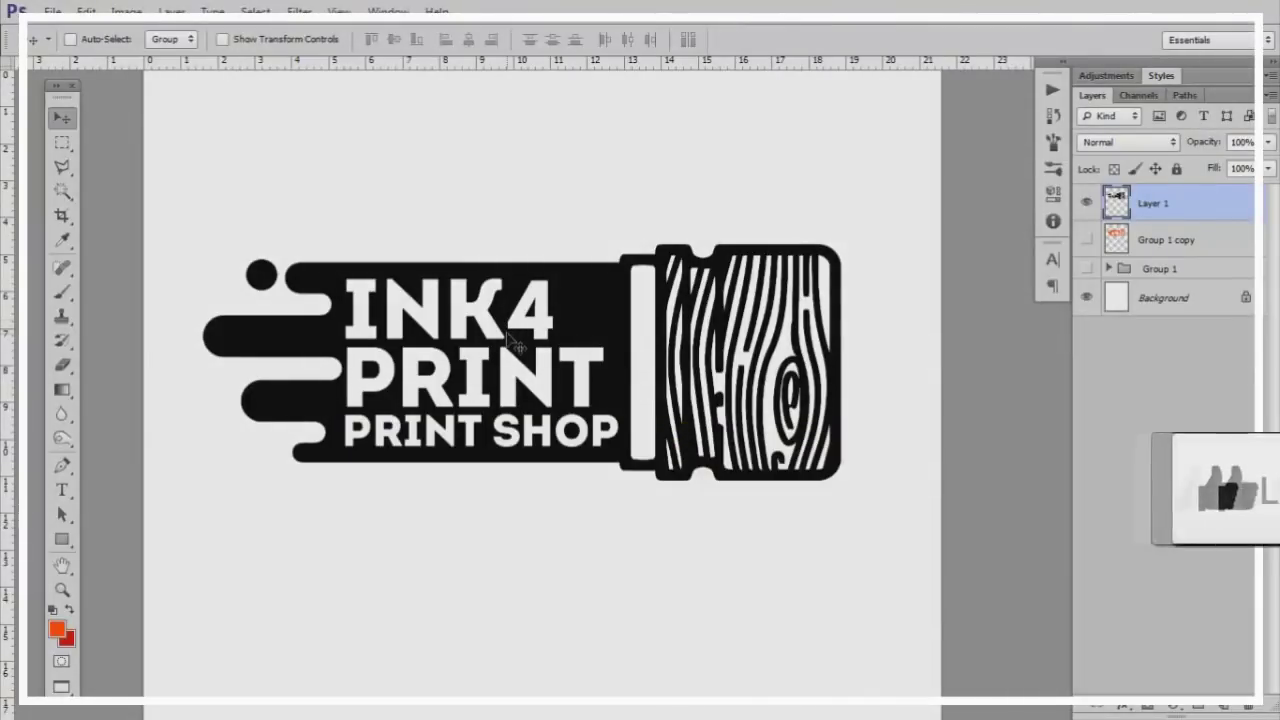
In Chrome's 'texture wall' image results, open the stone wall texture preview
key(alt+Tab)
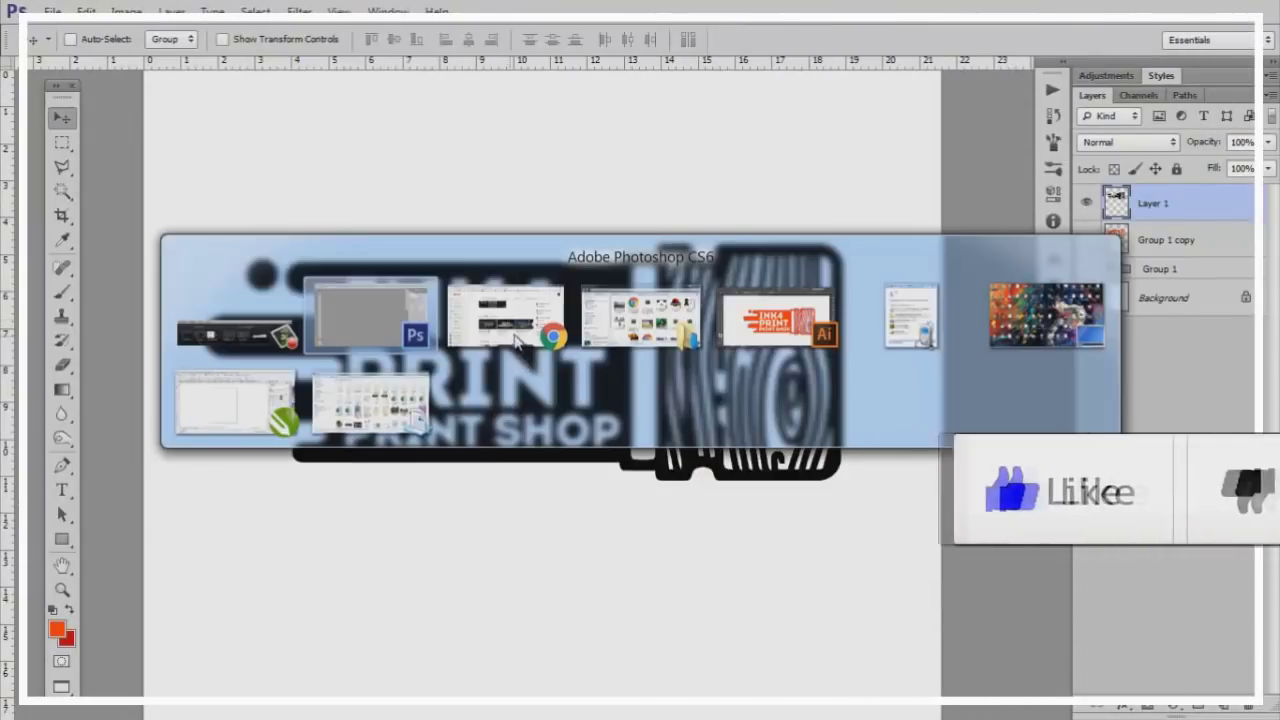
key(alt+Tab)
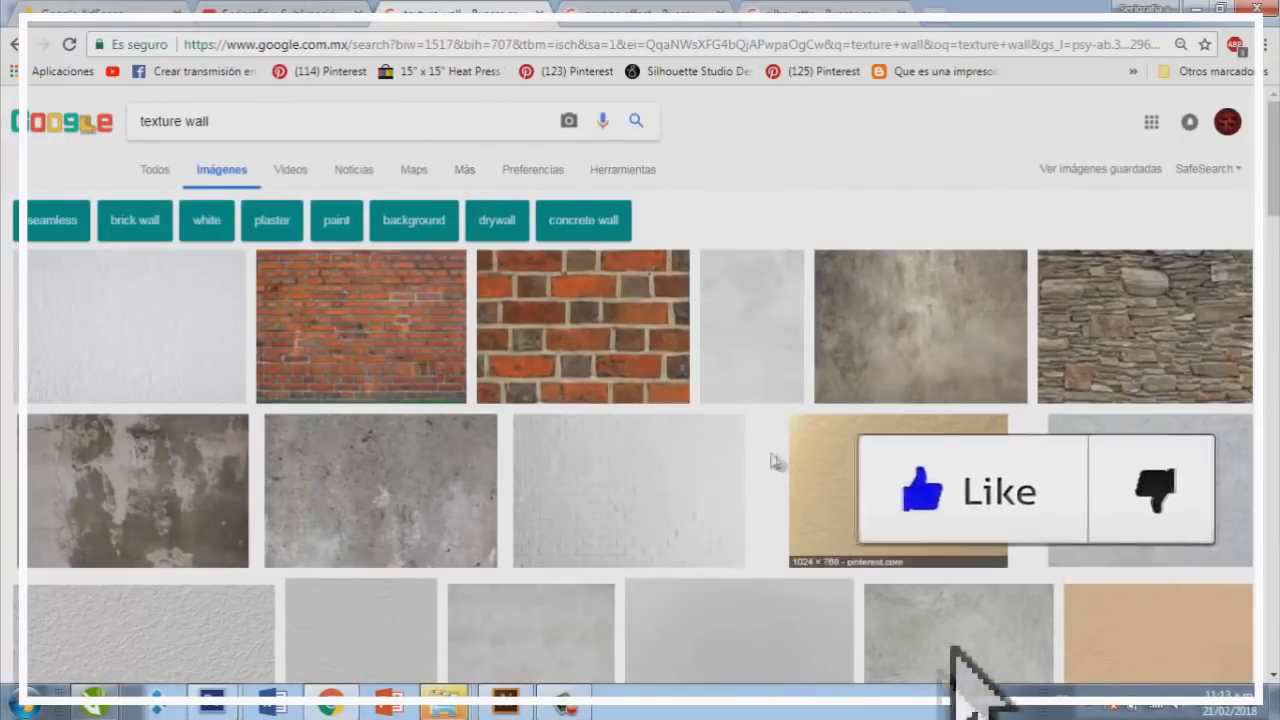
scroll(510, 423, down, 2)
scroll(414, 386, down, 2)
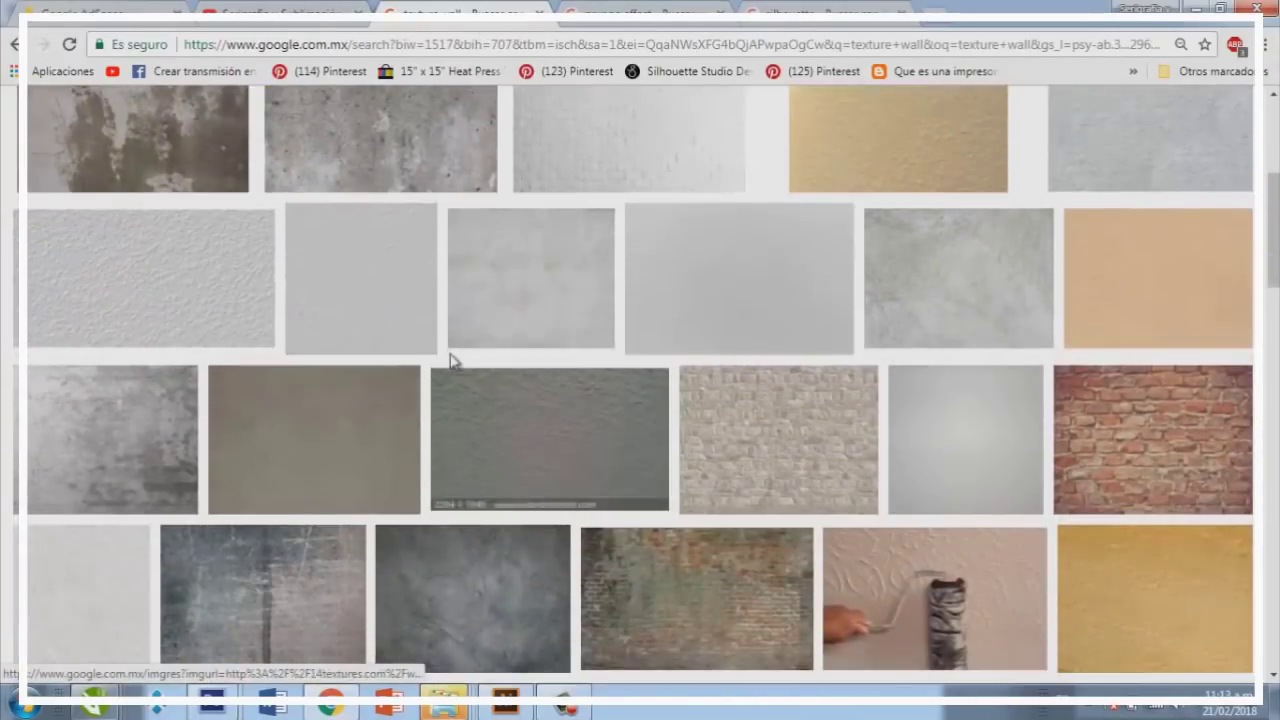
scroll(213, 321, down, 3)
scroll(183, 354, up, 2)
scroll(266, 337, up, 5)
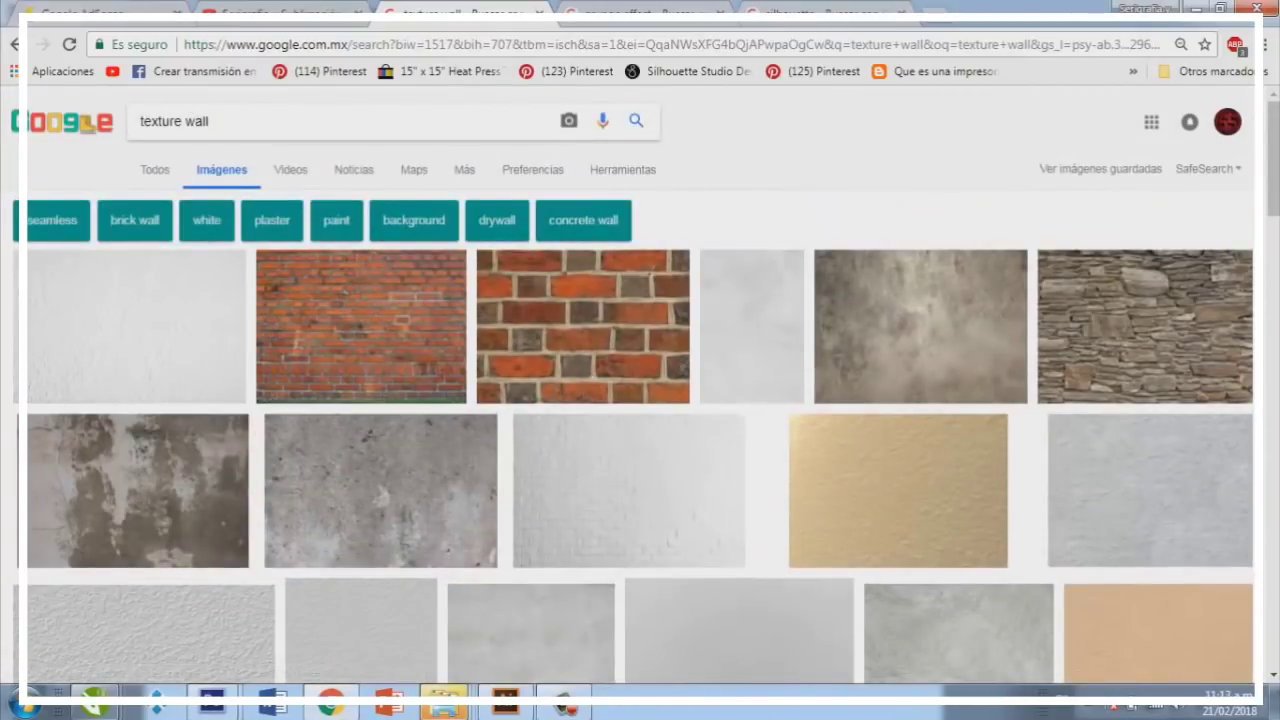
click(1158, 327)
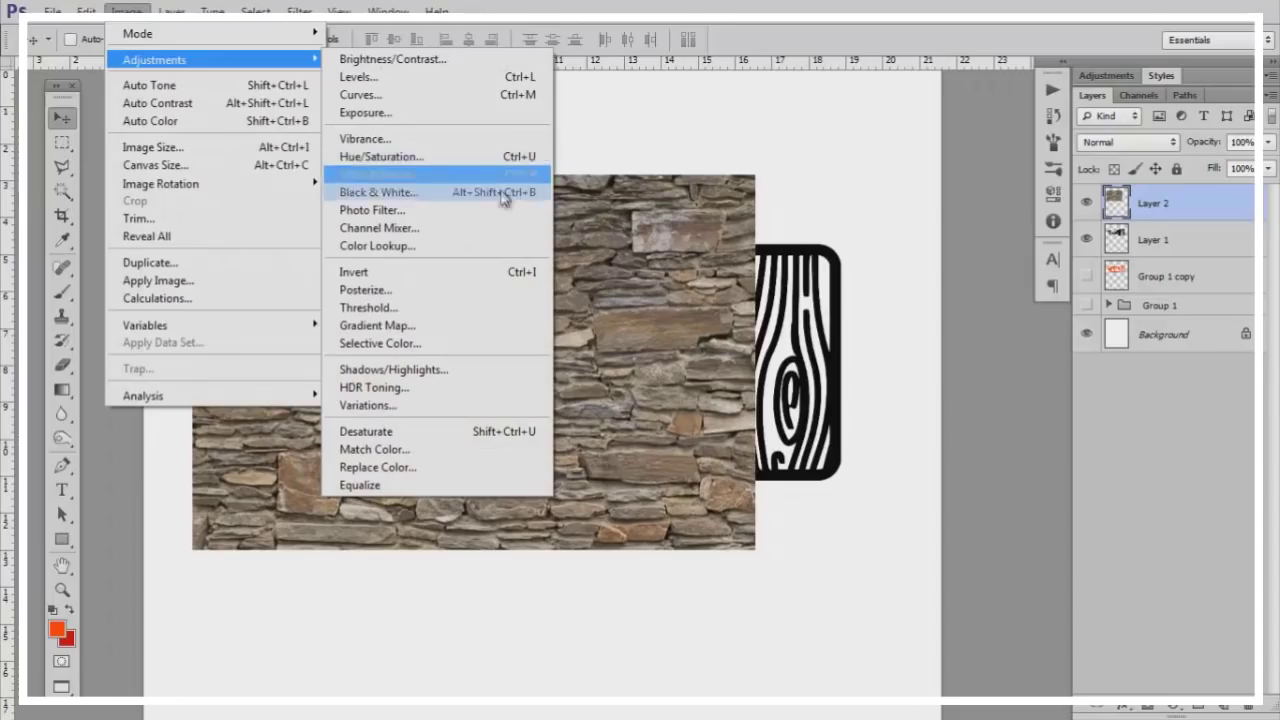
Make Layer 2's stone wall grayscale, then apply Levels 53/1.00/98 for white stones with dark cracks
key(Return)
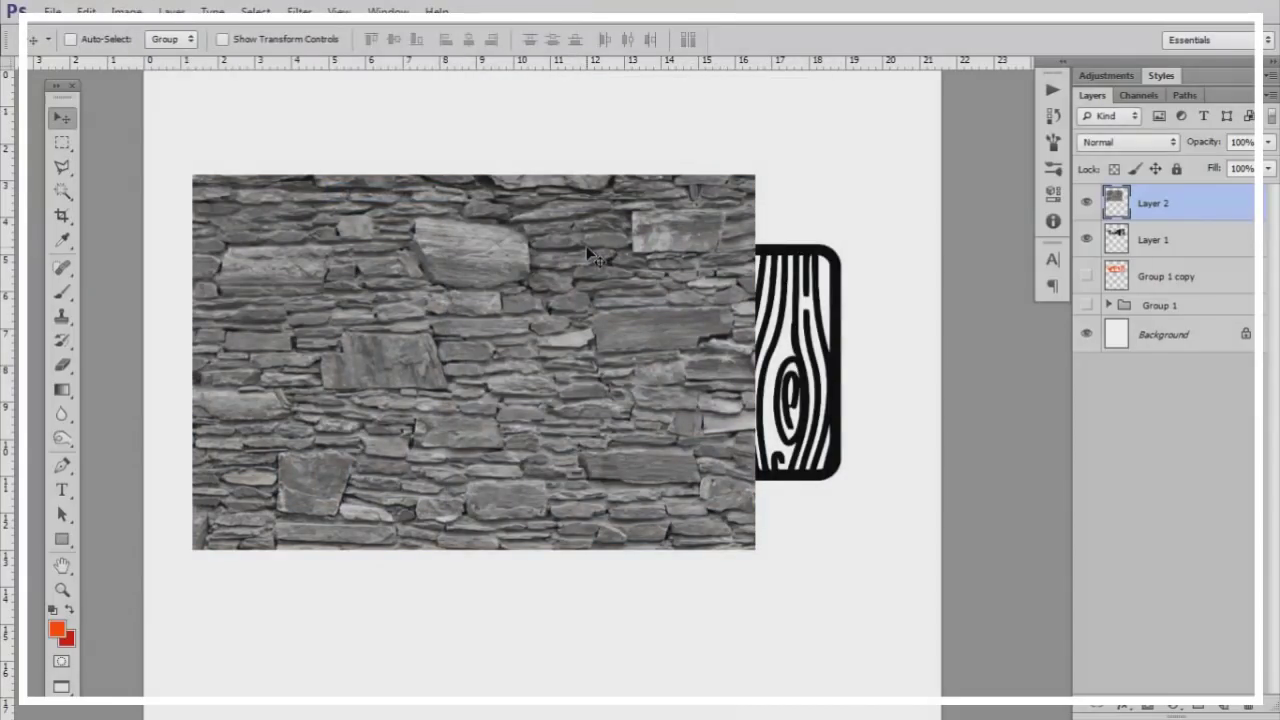
key(i)
key(ctrl+l)
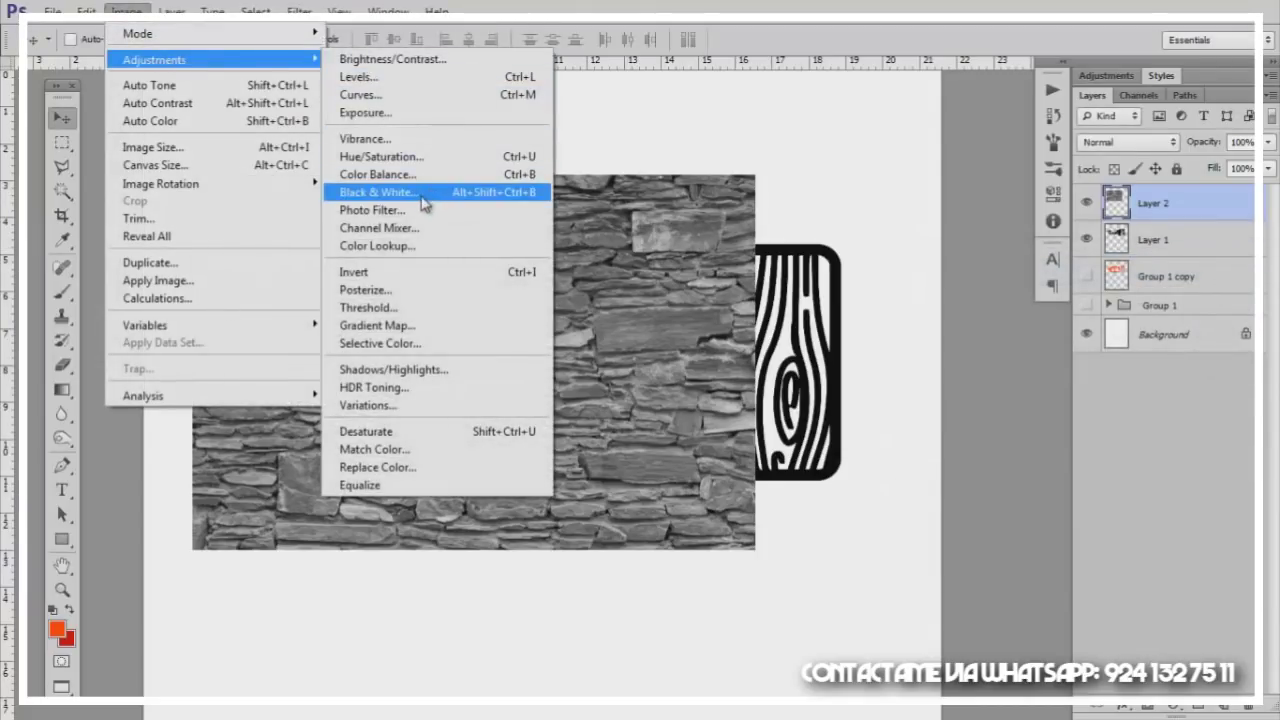
click(418, 192)
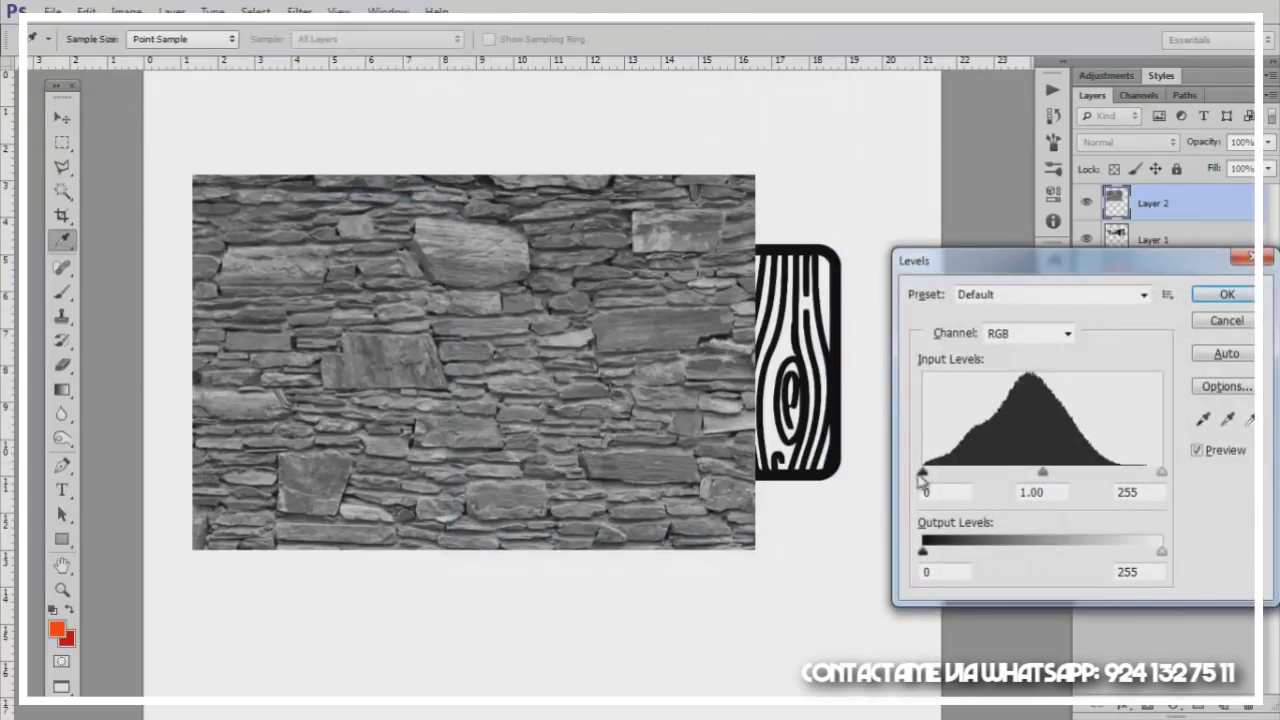
drag(921, 474, 972, 474)
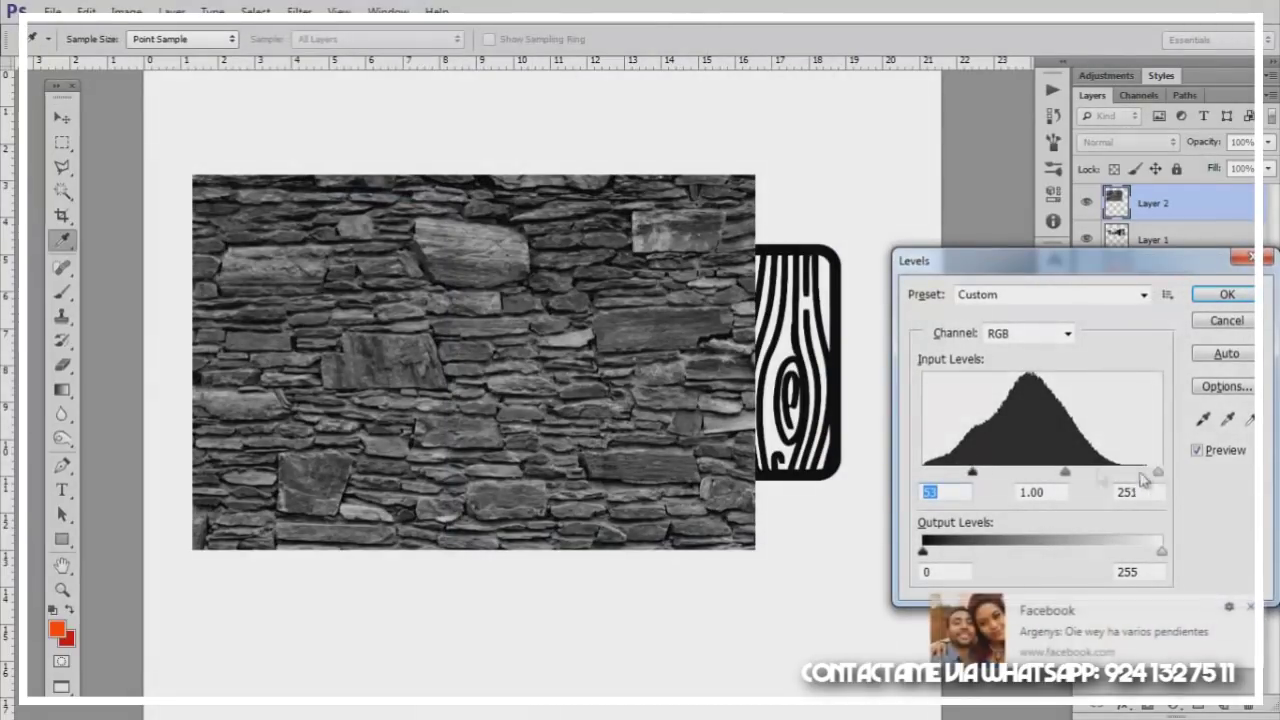
drag(1161, 472, 1015, 472)
click(1208, 305)
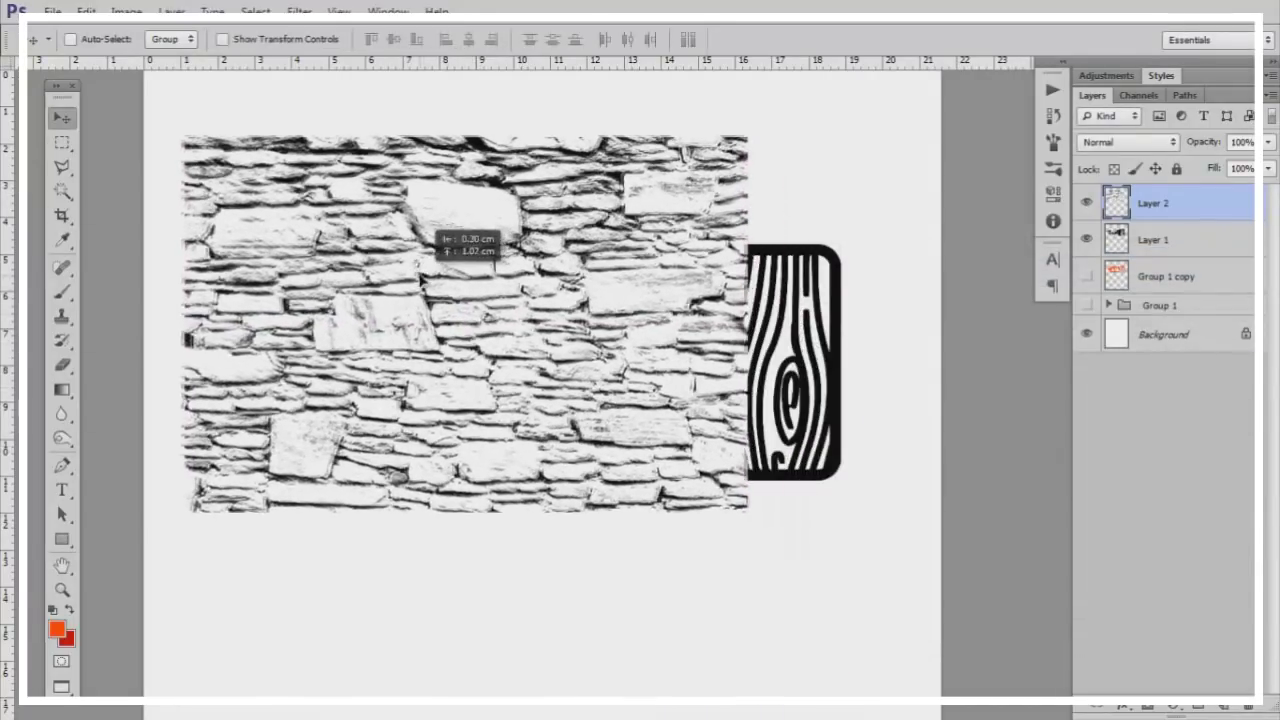
Move the stone texture up-left and enlarge it to about 118%
drag(485, 270, 437, 220)
key(ctrl+t)
drag(752, 502, 853, 567)
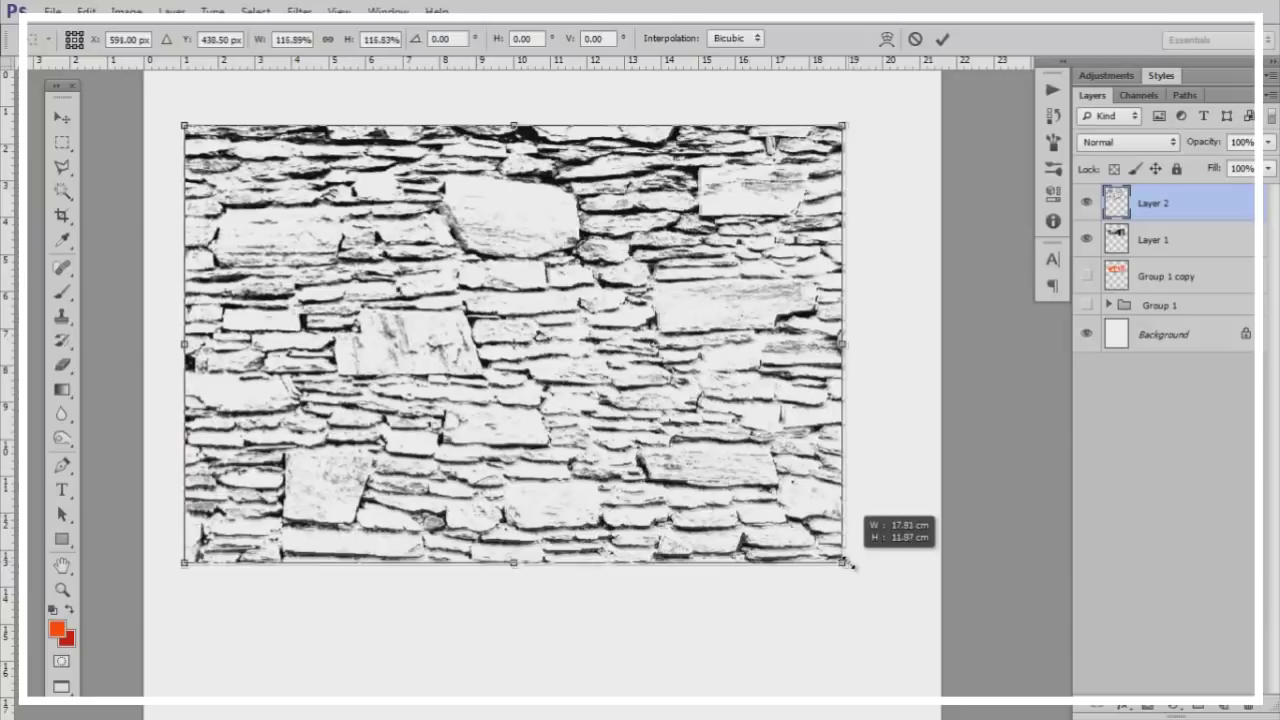
key(Return)
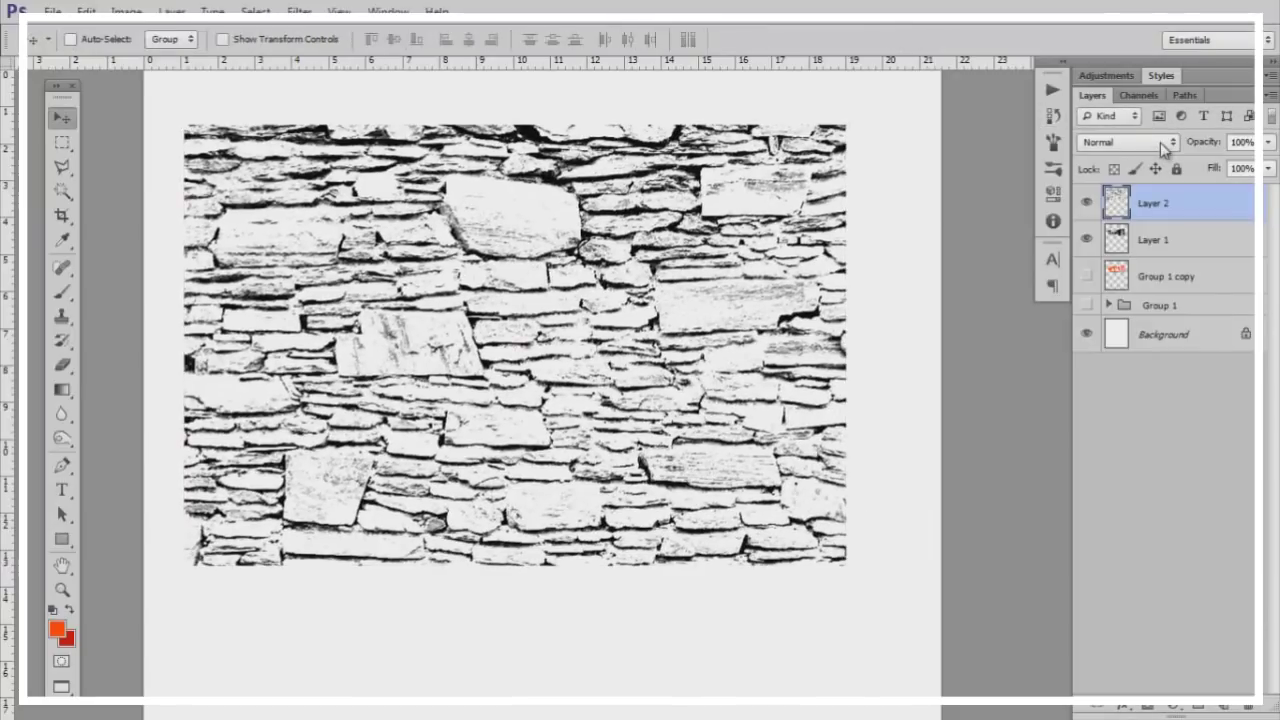
Set Layer 2's blend mode to Lighten and reposition the texture over the logo
click(1160, 142)
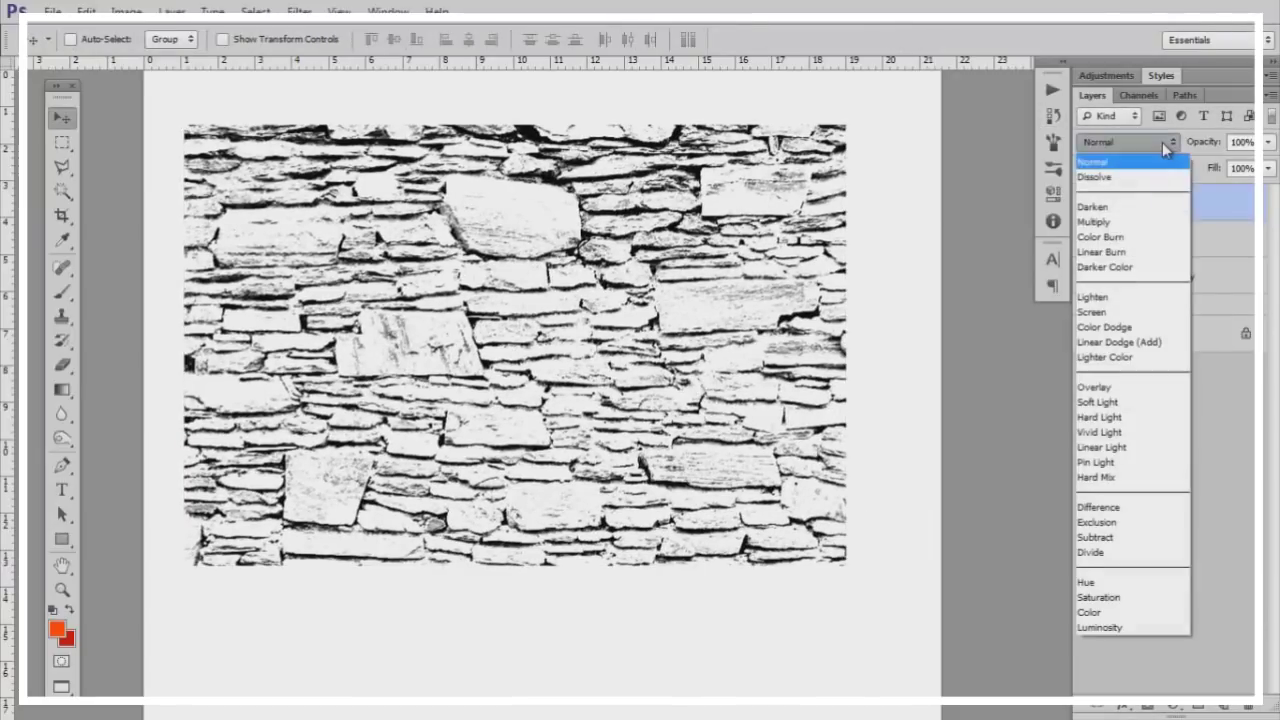
click(1158, 224)
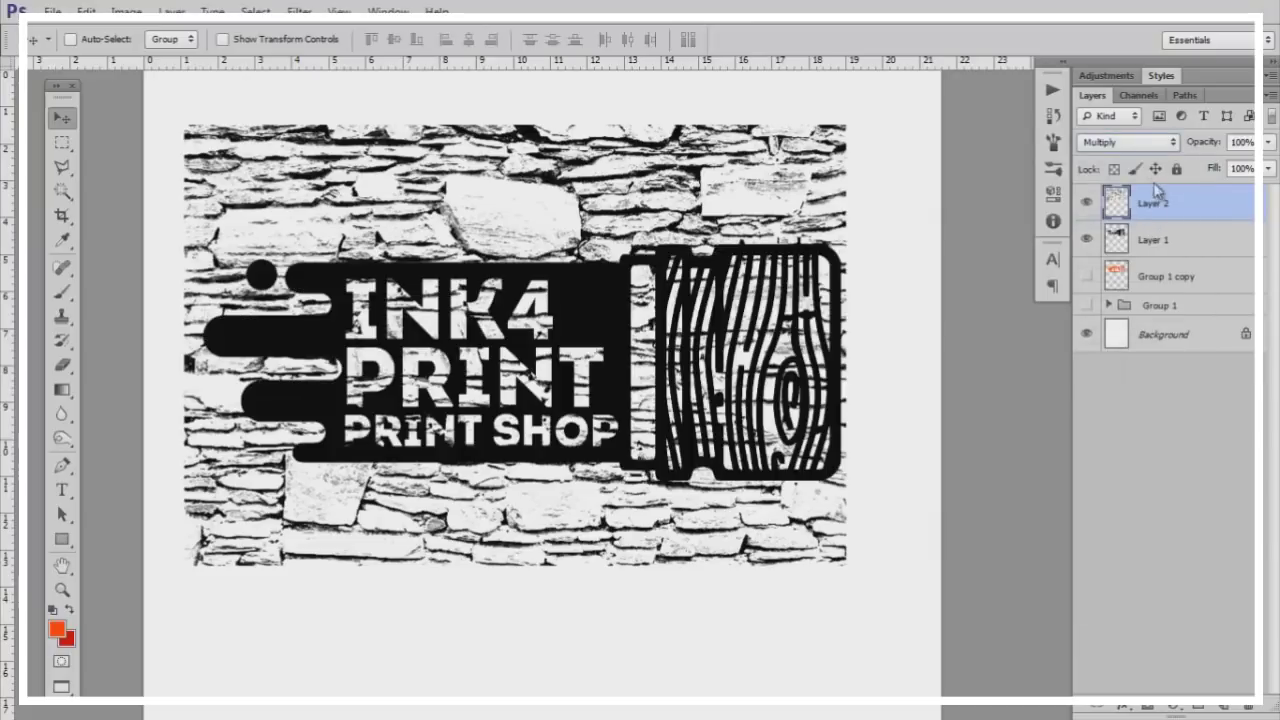
click(1156, 144)
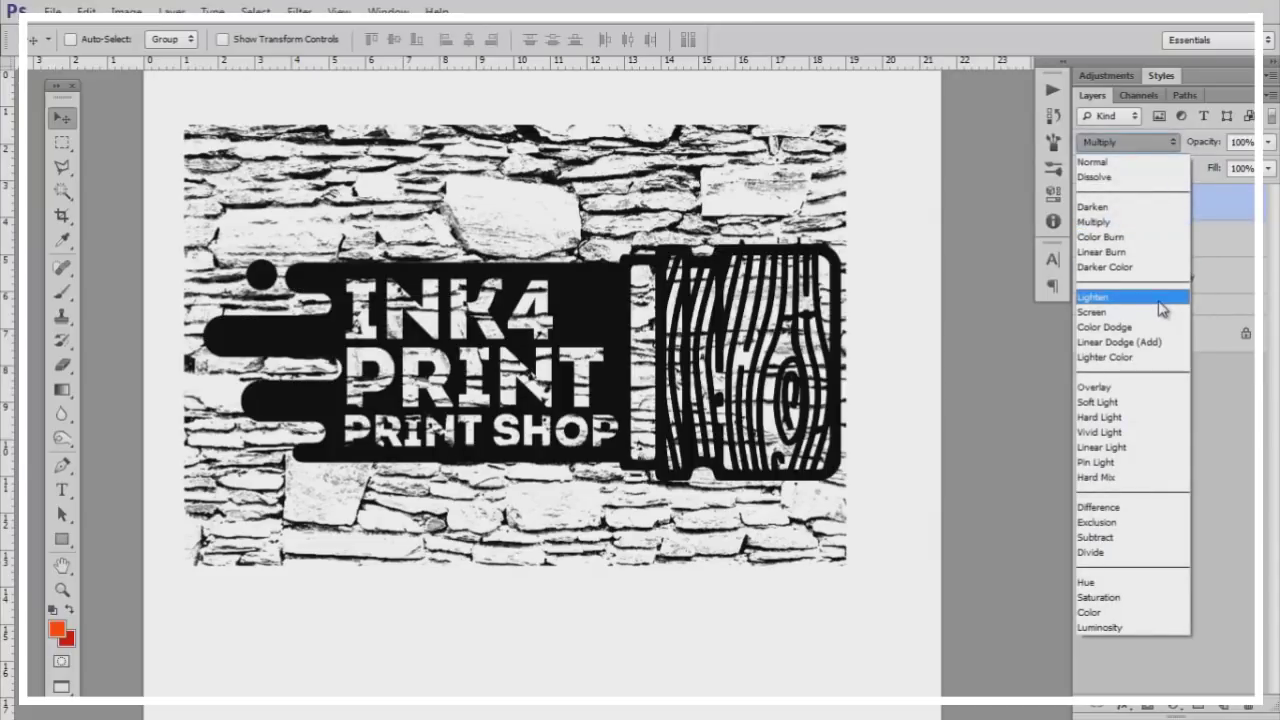
click(1162, 298)
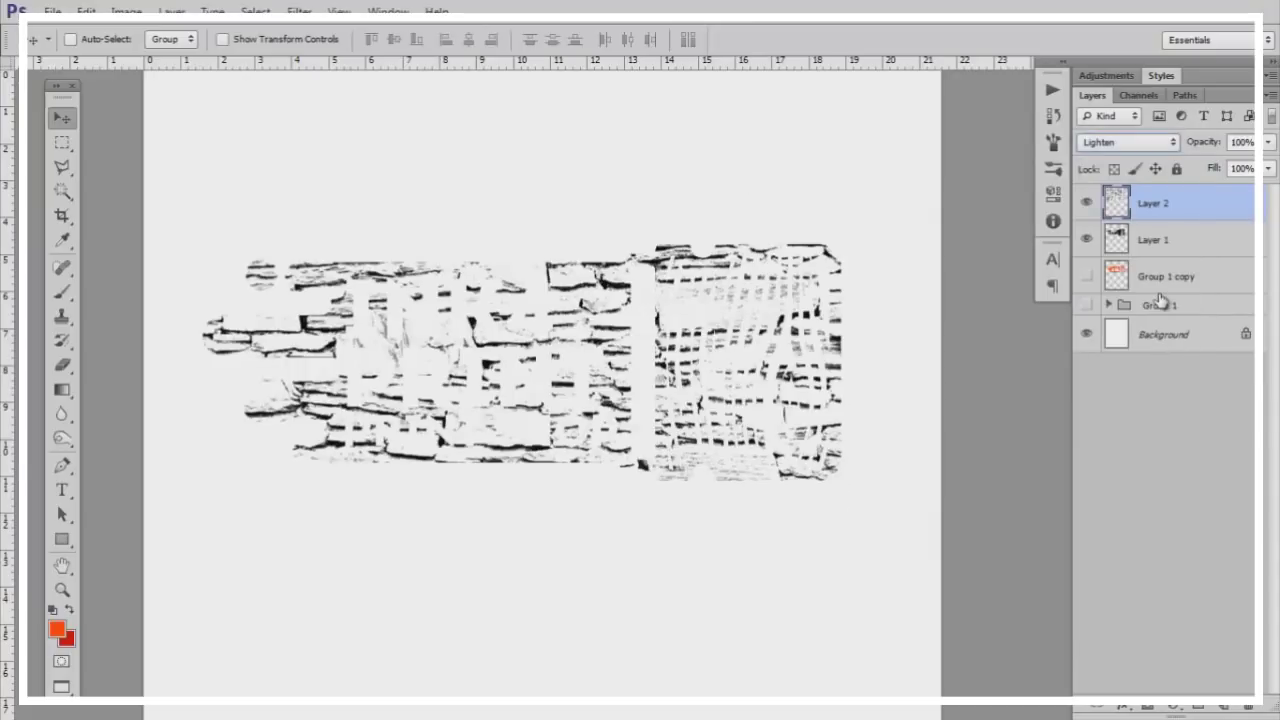
drag(525, 454, 560, 355)
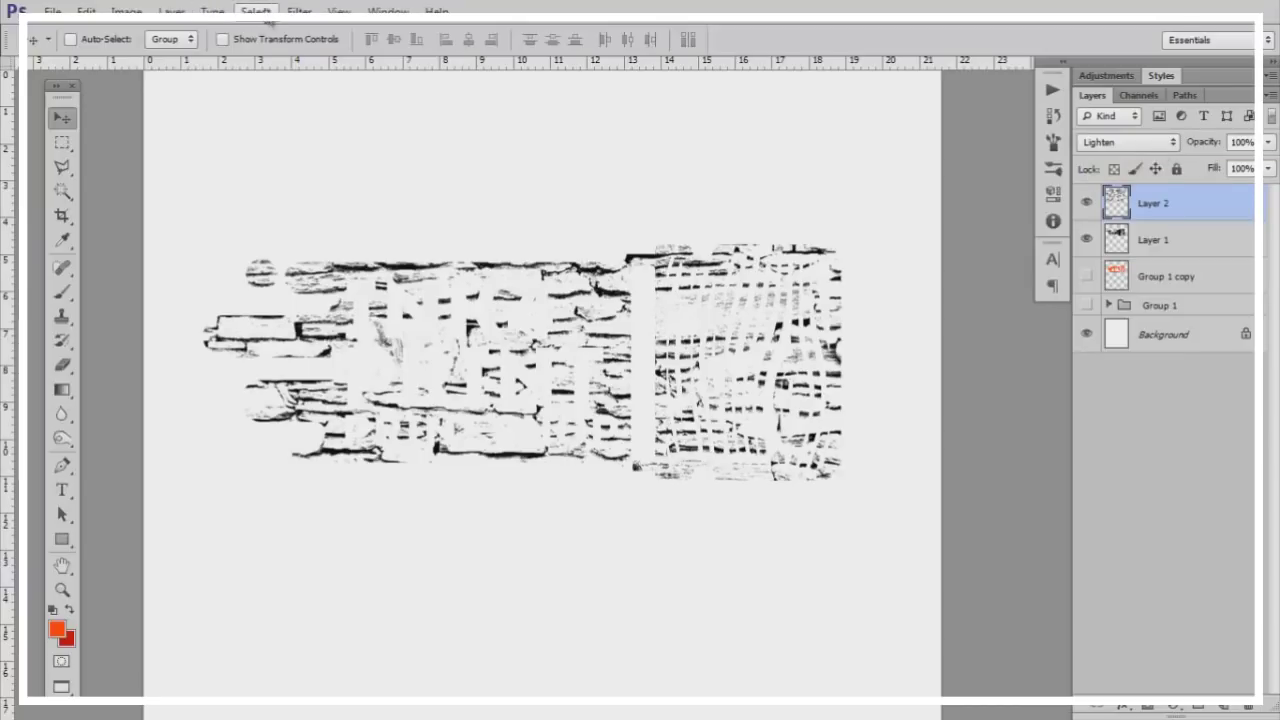
Invert the stone texture and shrink it to about 36% over the logo's left speed lines
click(125, 10)
mouse_move(155, 60)
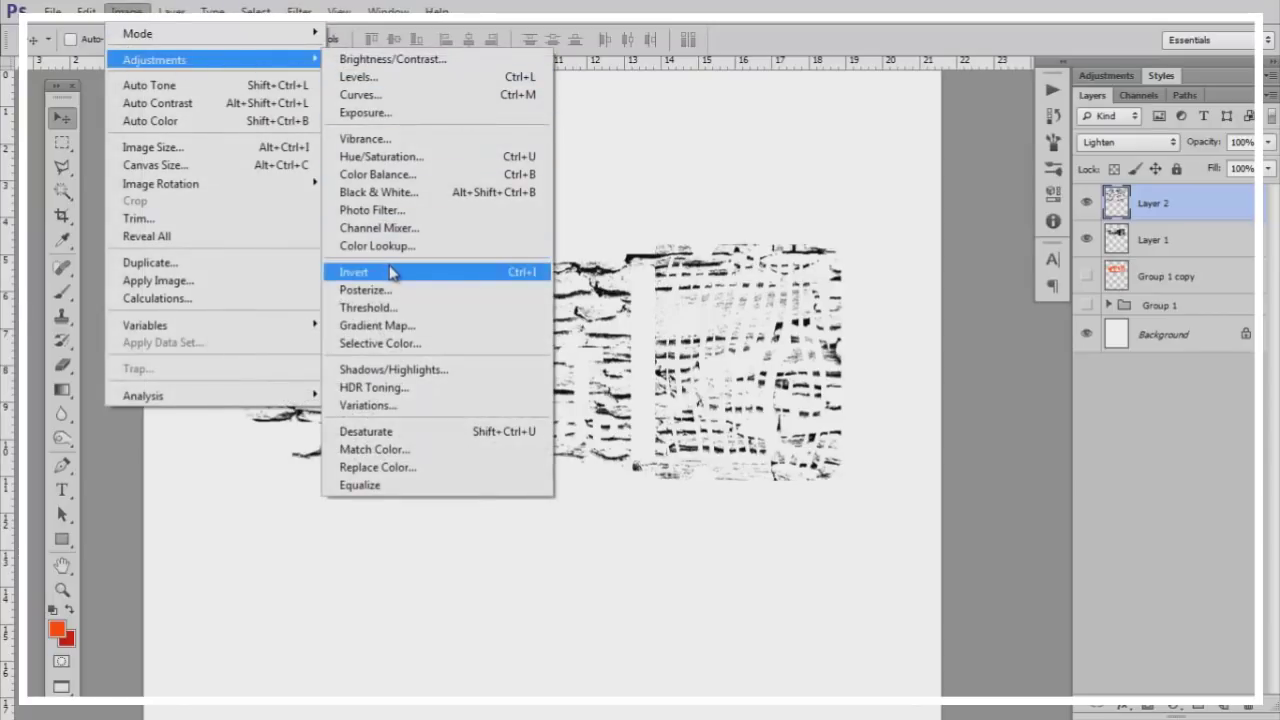
click(390, 272)
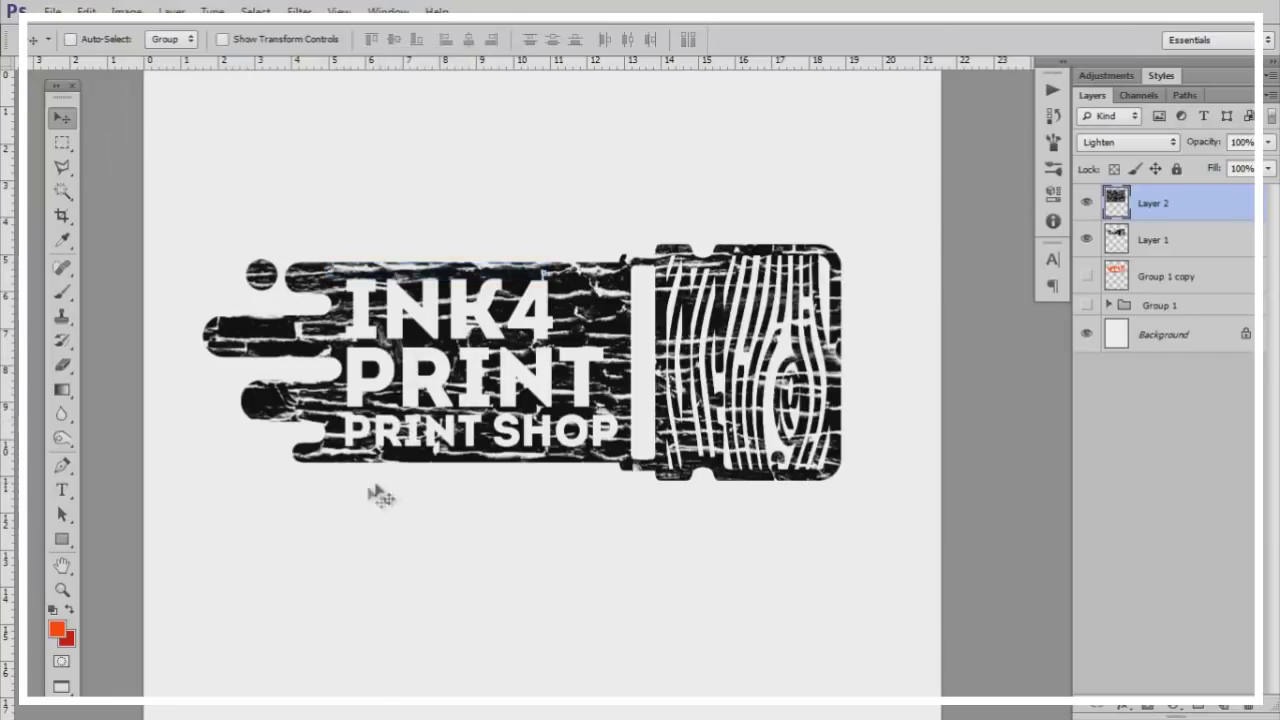
drag(386, 367, 398, 323)
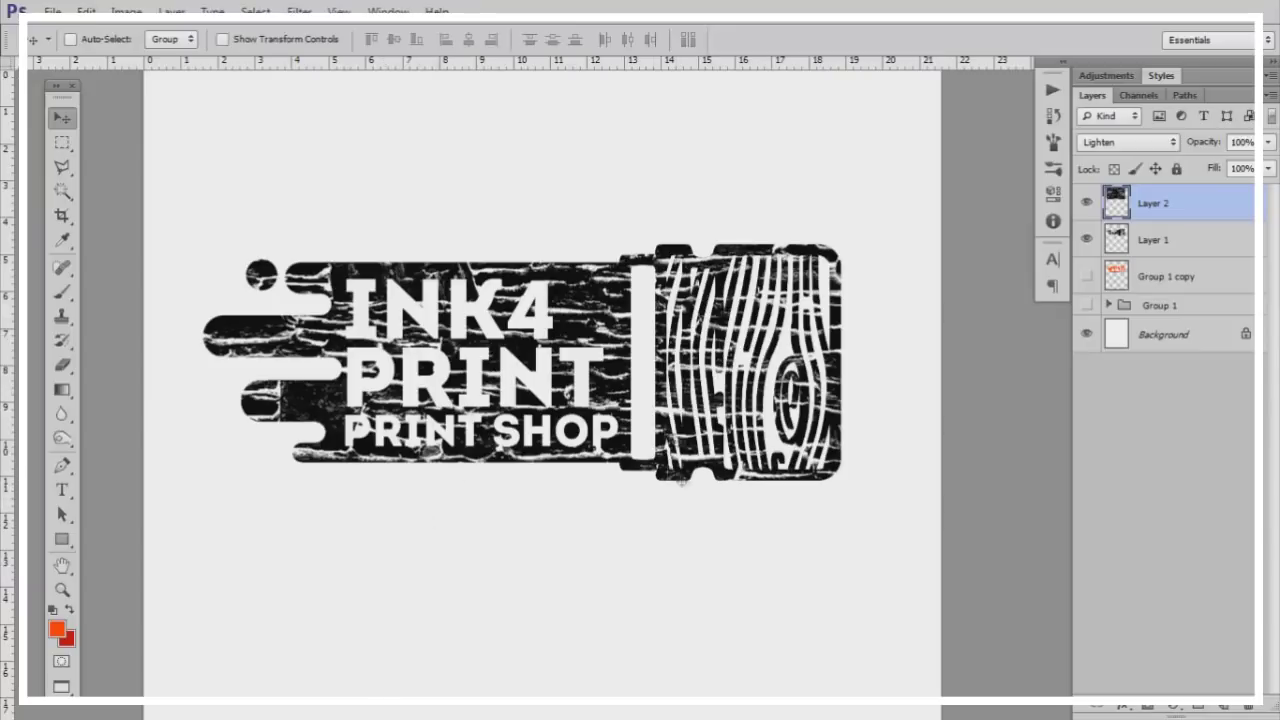
key(ctrl+t)
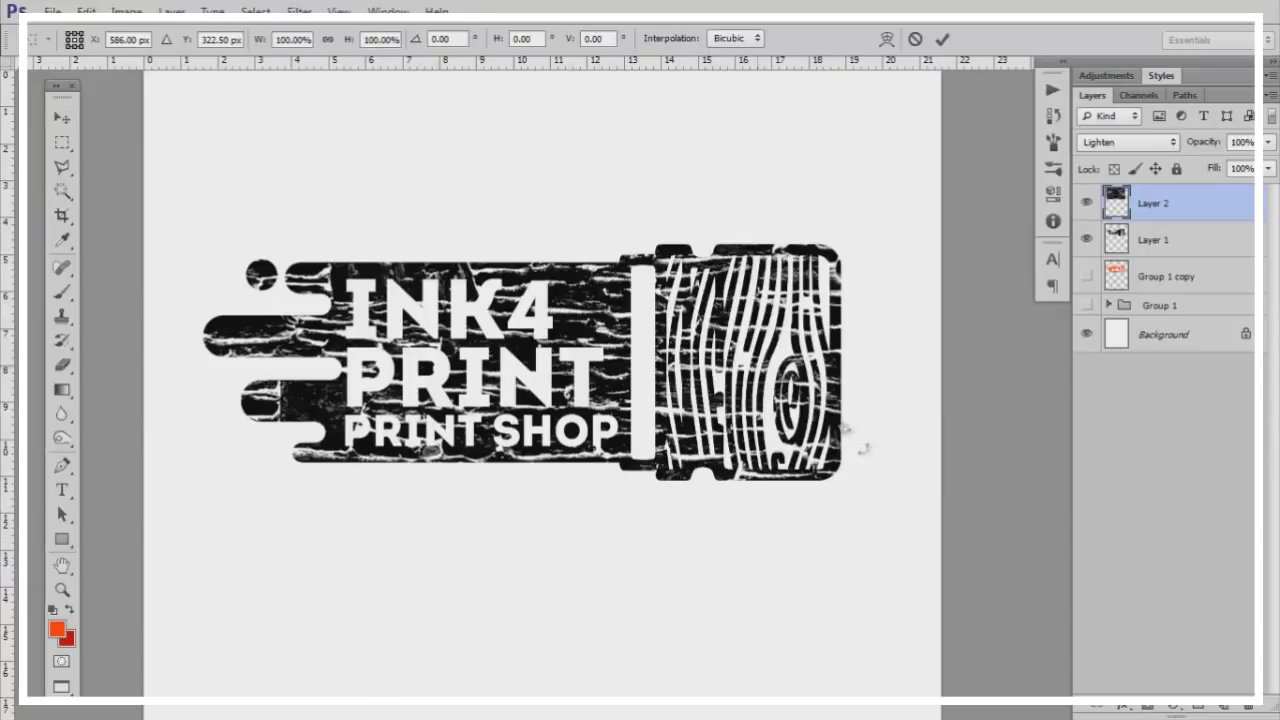
mouse_move(843, 492)
mouse_down()
mouse_move(377, 177)
mouse_move(405, 365)
mouse_up()
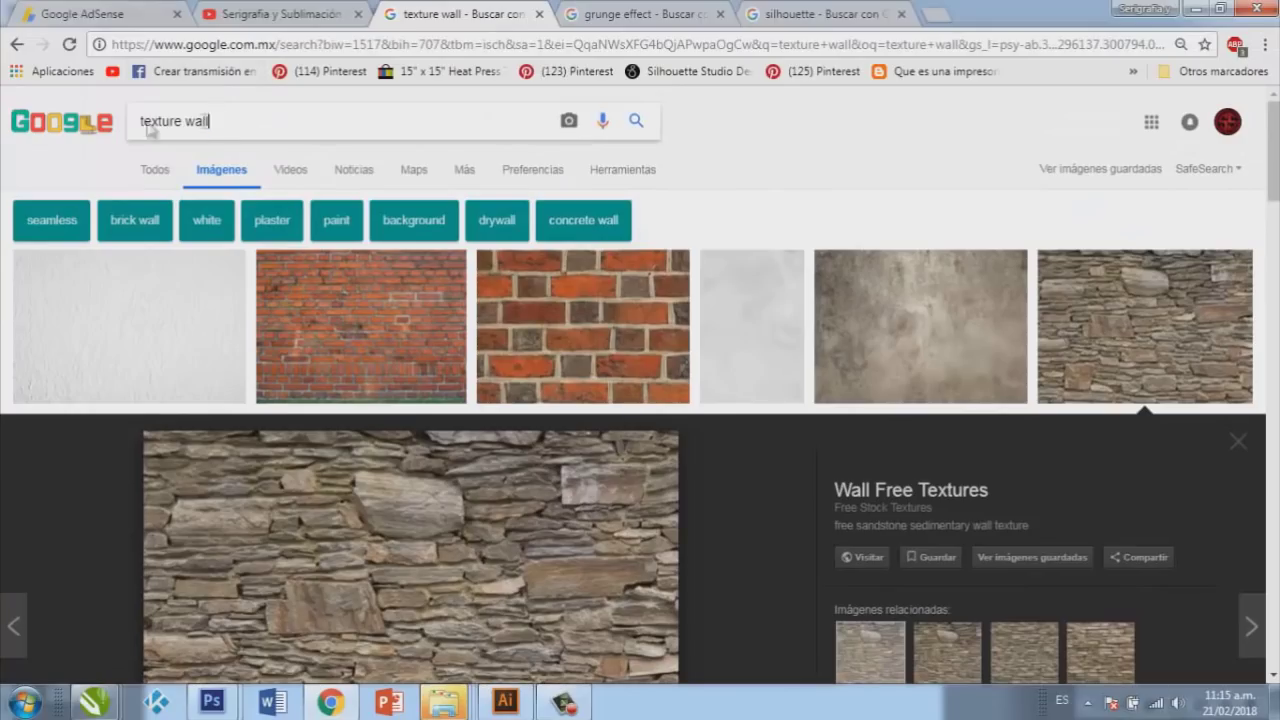
Search Google Images for 'texture wood'
triple_click(148, 131)
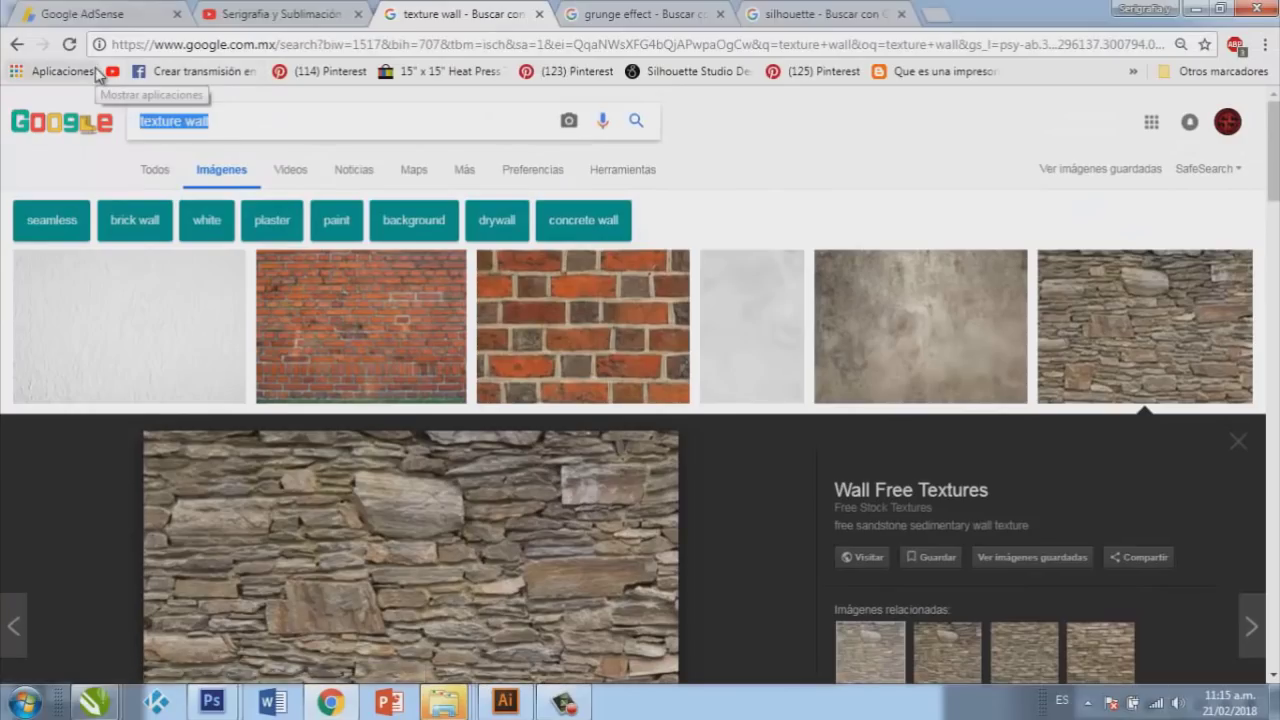
text(texture wood)
key(Return)
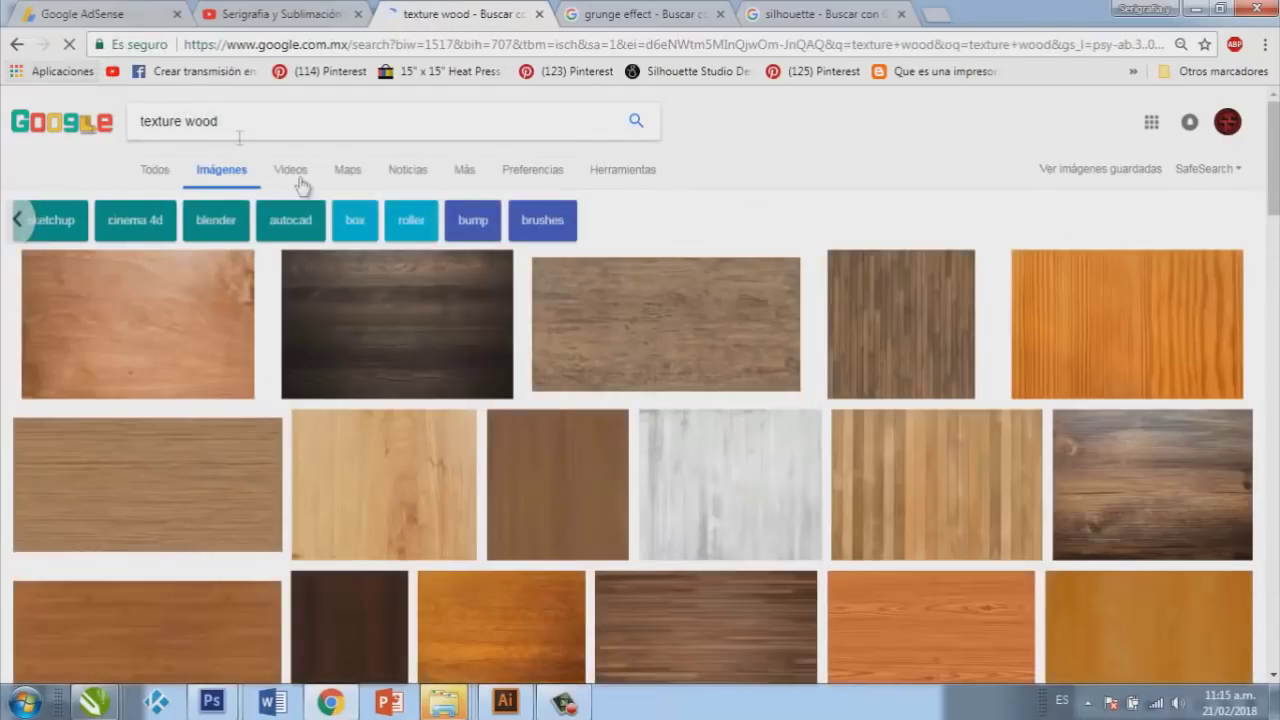
Pick the dark cracked burnt-wood texture and position it on the Photoshop canvas
scroll(800, 409, down, 2)
scroll(651, 477, down, 2)
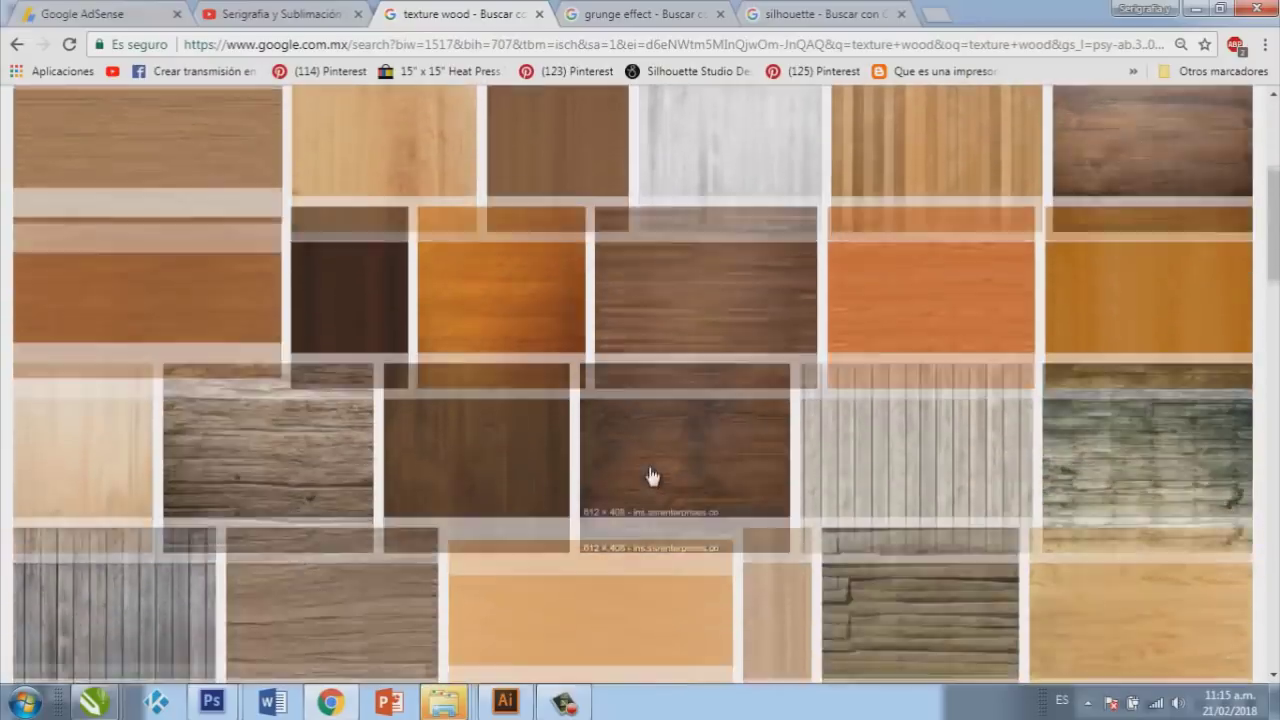
scroll(829, 418, down, 1)
scroll(829, 418, down, 2)
scroll(823, 443, down, 1)
scroll(791, 434, down, 1)
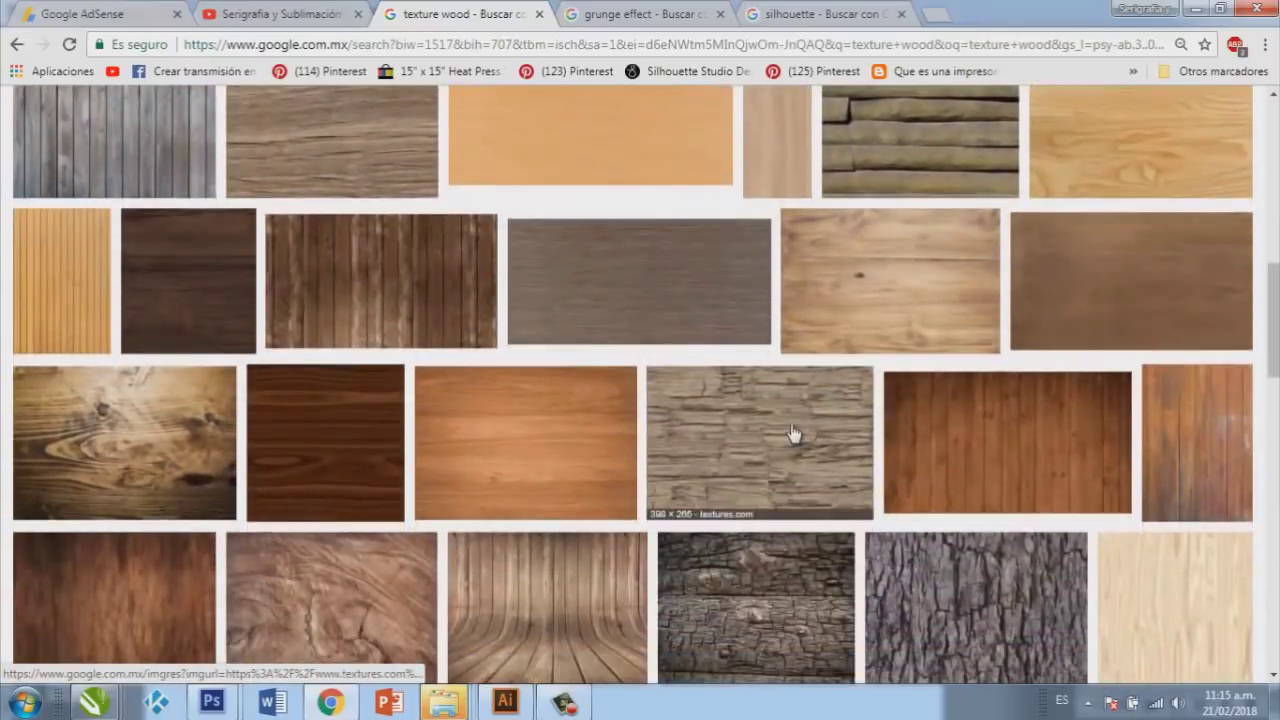
scroll(797, 463, down, 1)
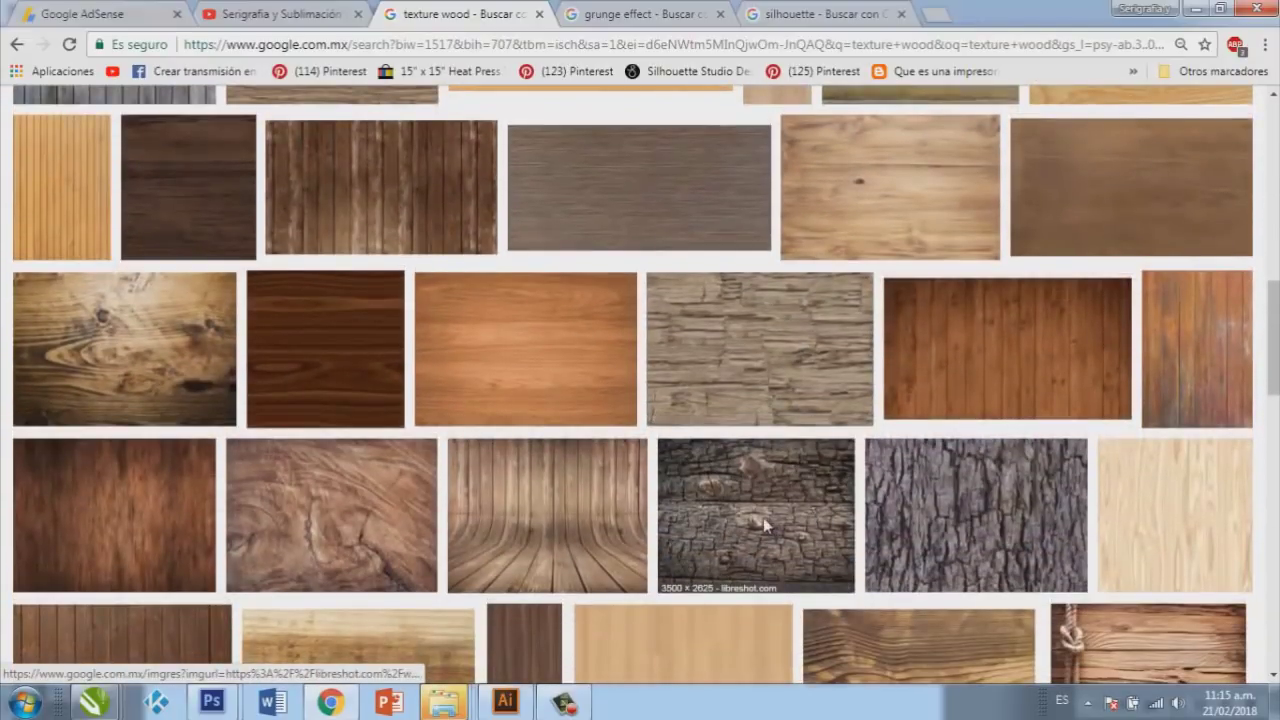
click(763, 517)
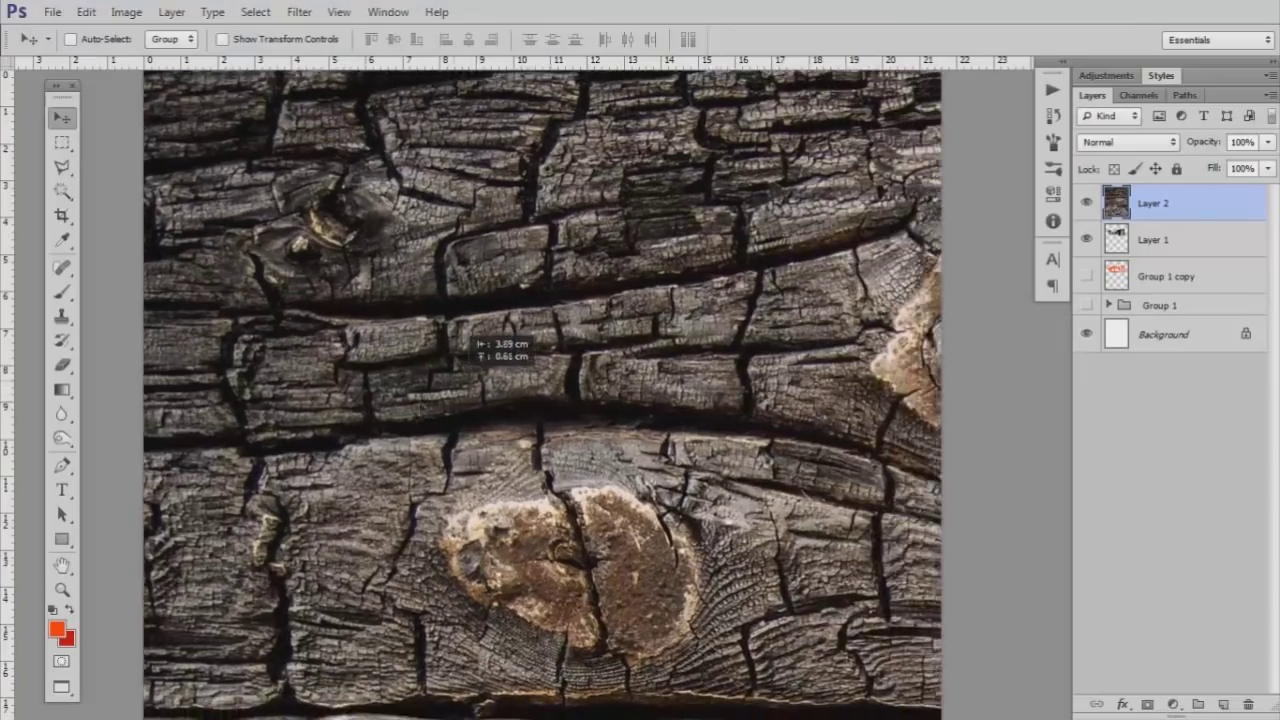
drag(470, 336, 455, 358)
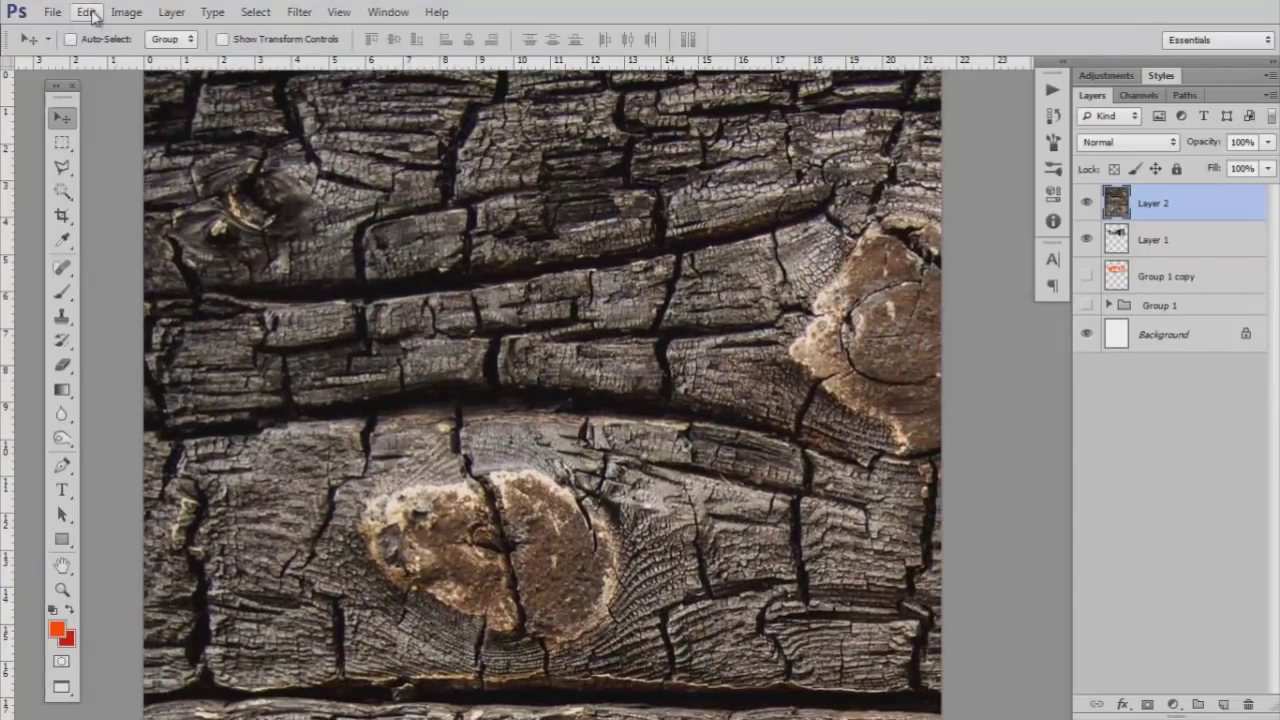
Convert the burnt-wood texture on Layer 2 to grayscale with Black & White
click(96, 13)
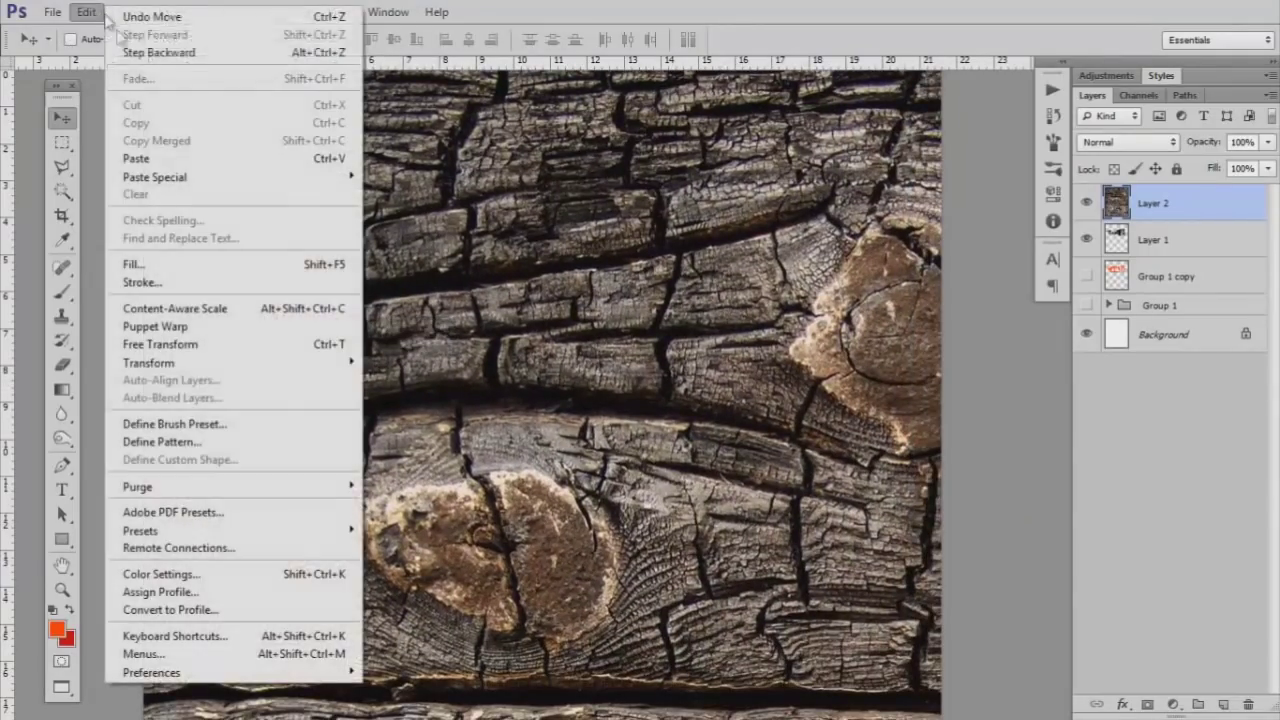
click(126, 12)
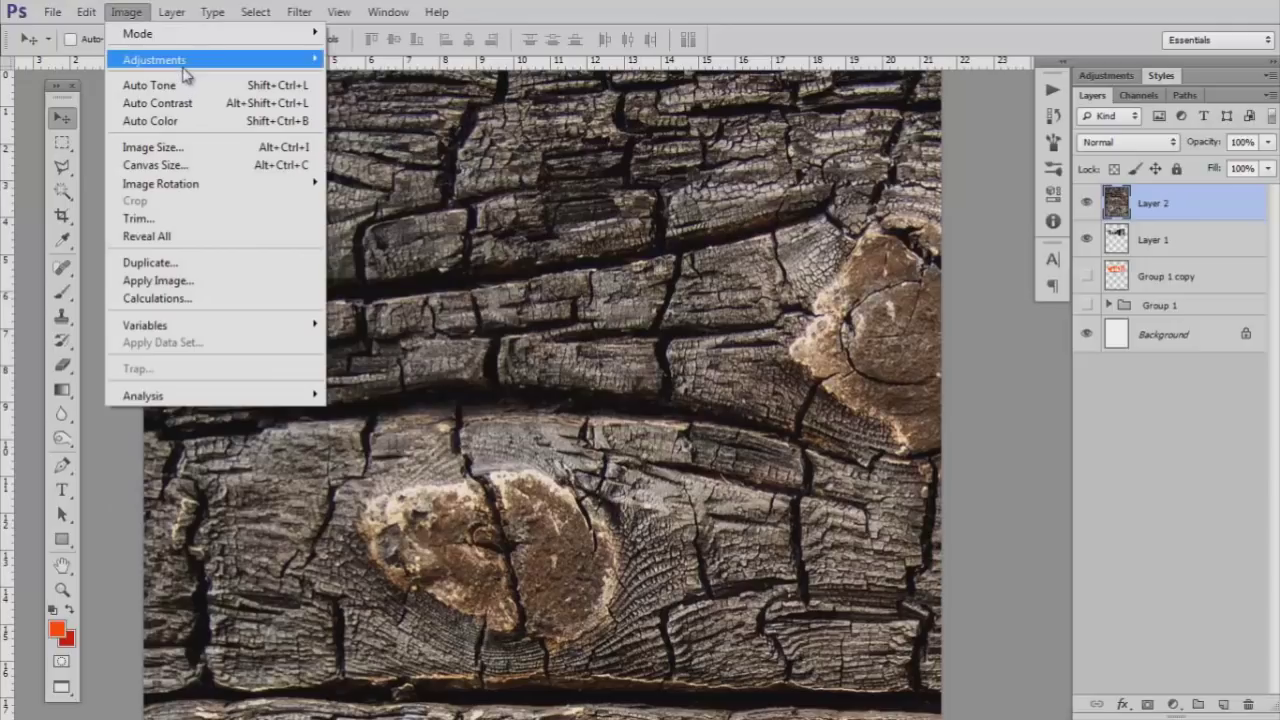
mouse_move(155, 60)
click(474, 194)
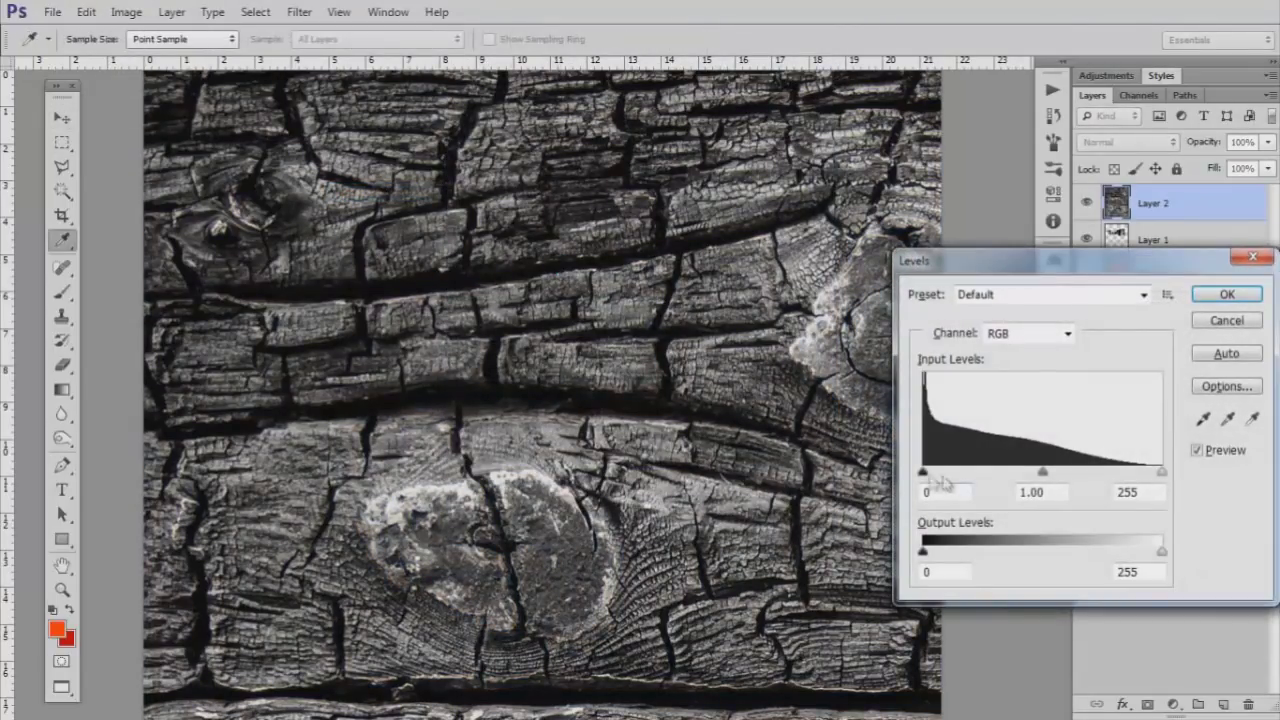
Apply Levels 15–49 for stark white wood with black cracks, then zoom out
drag(957, 477, 961, 477)
mouse_move(1099, 472)
mouse_down()
mouse_move(953, 459)
mouse_move(952, 476)
mouse_up()
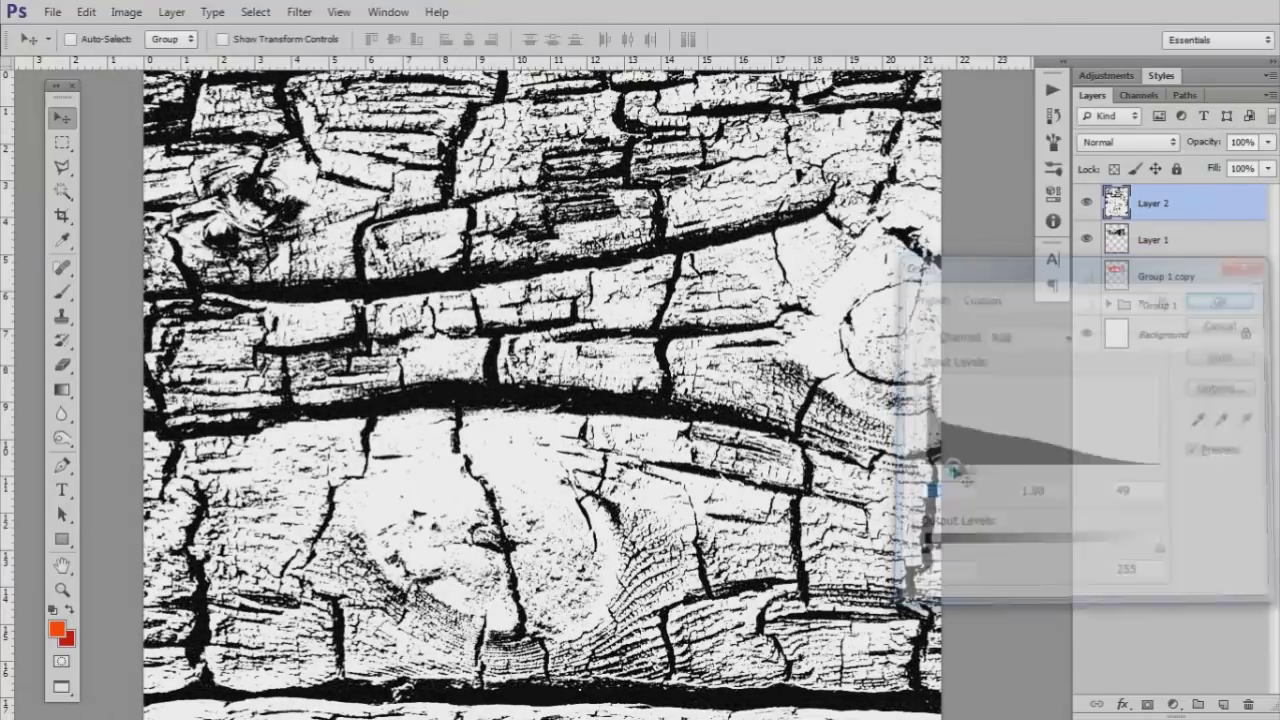
key(ctrl+minus)
key(ctrl+minus)
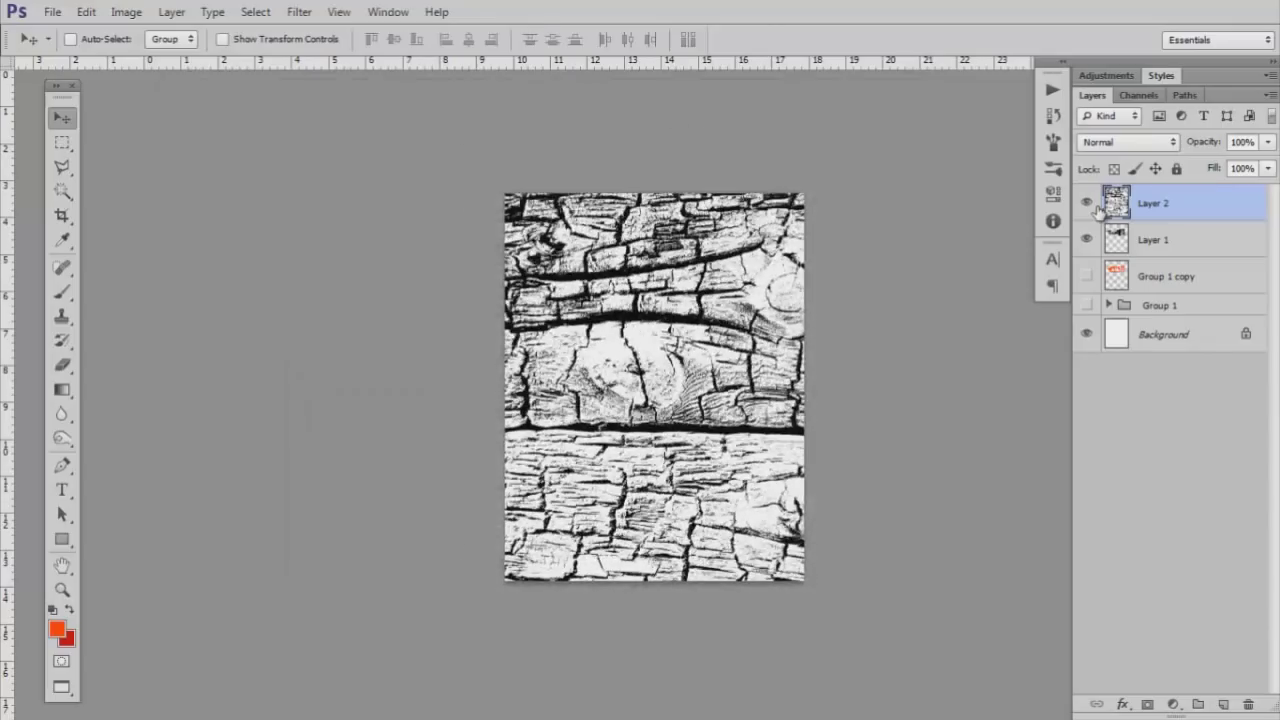
key(ctrl+t)
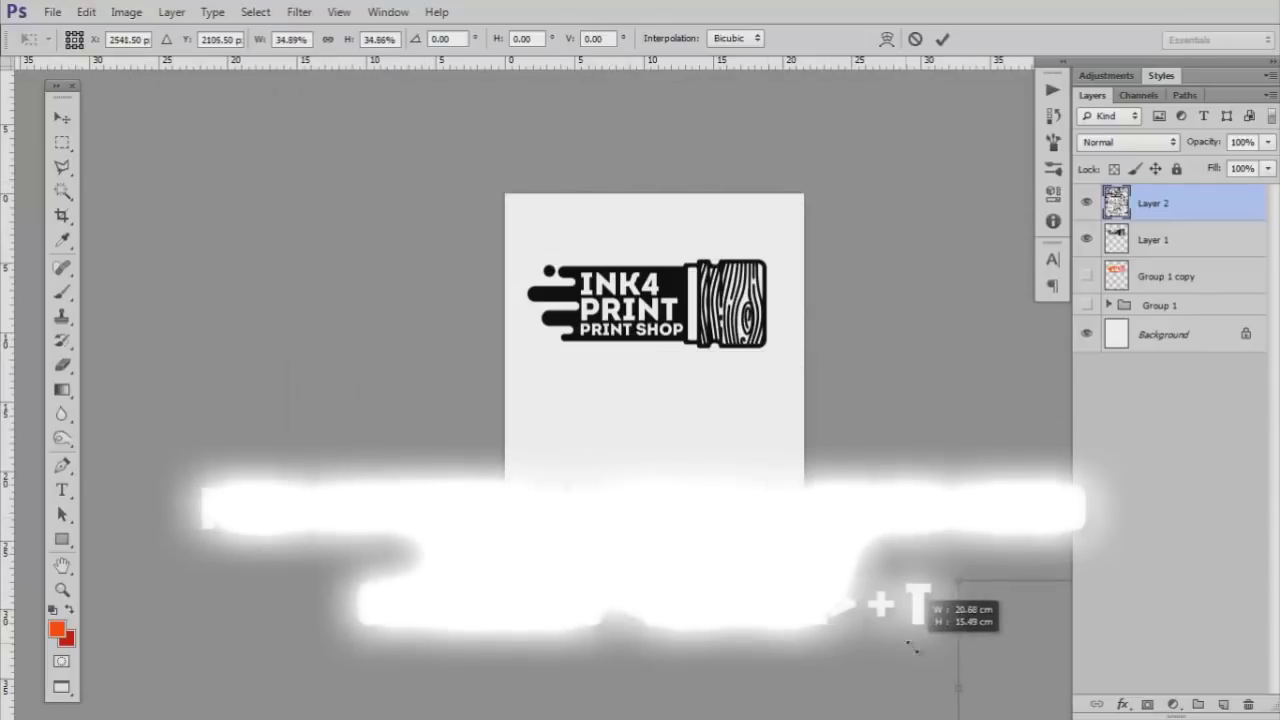
Scale the wood texture on Layer 2 down to about 35% and zoom back in
drag(424, 184, 392, 182)
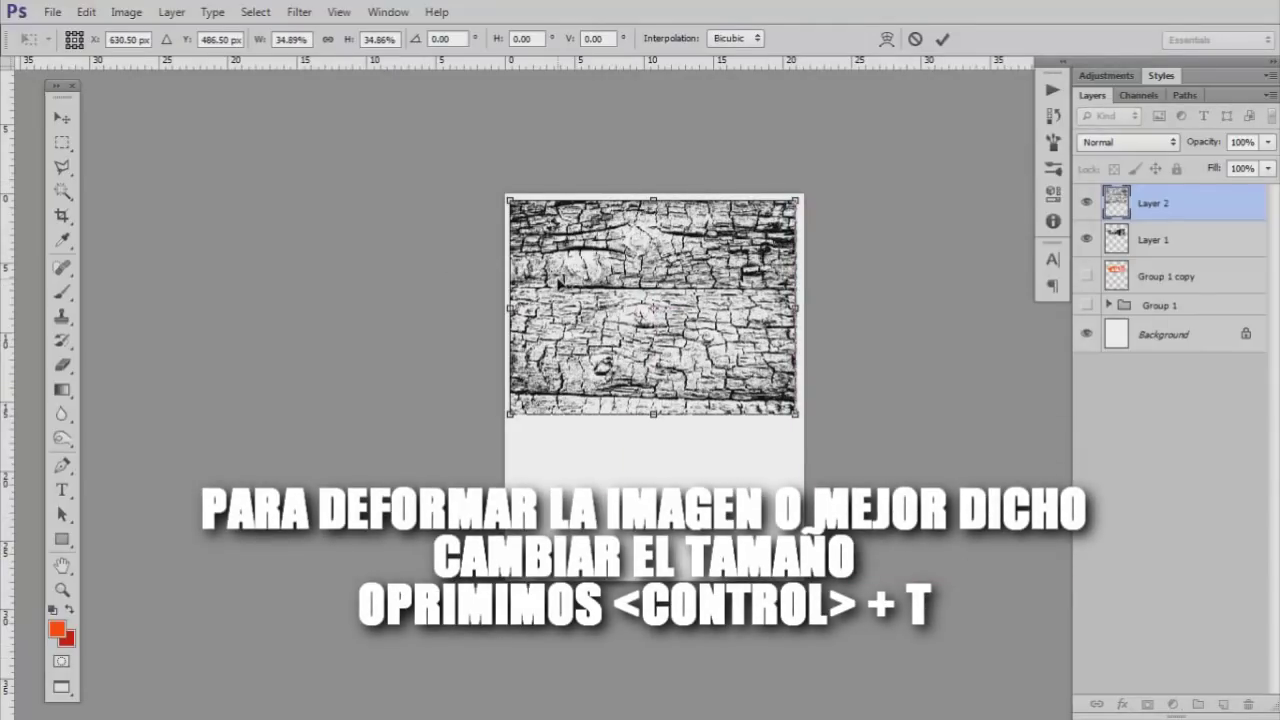
key(Return)
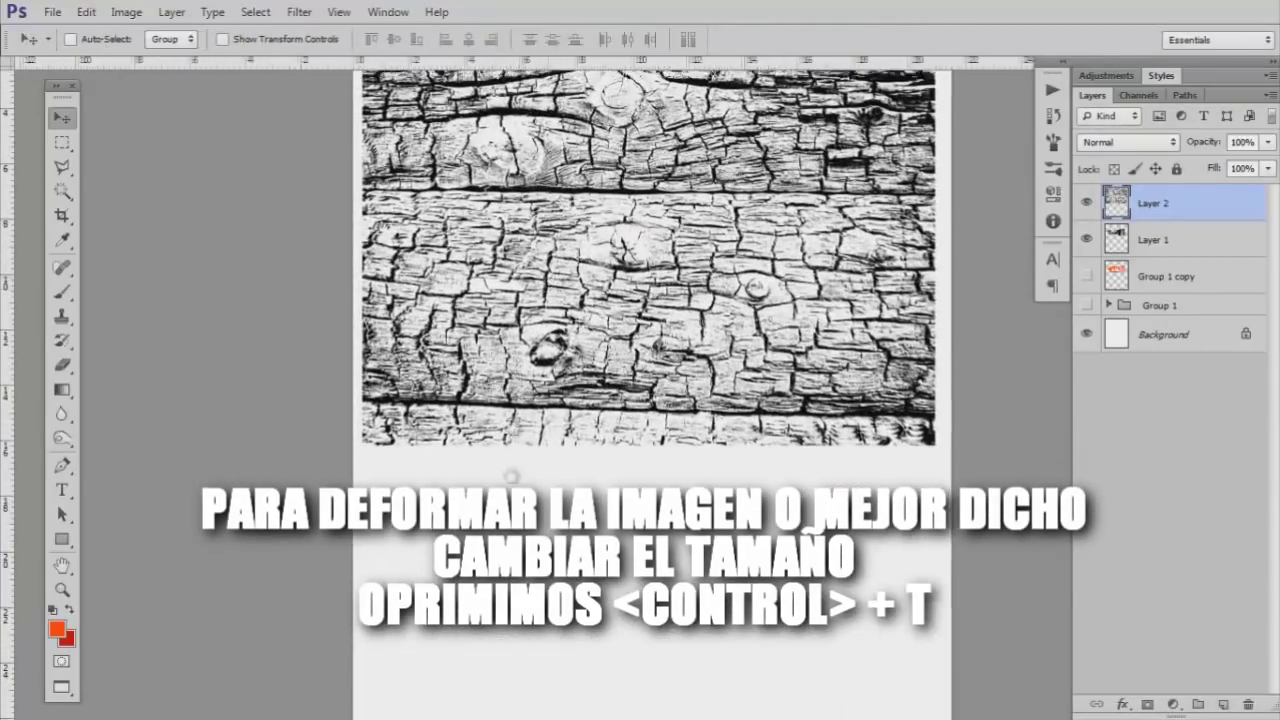
key(ctrl+plus)
key(ctrl+plus)
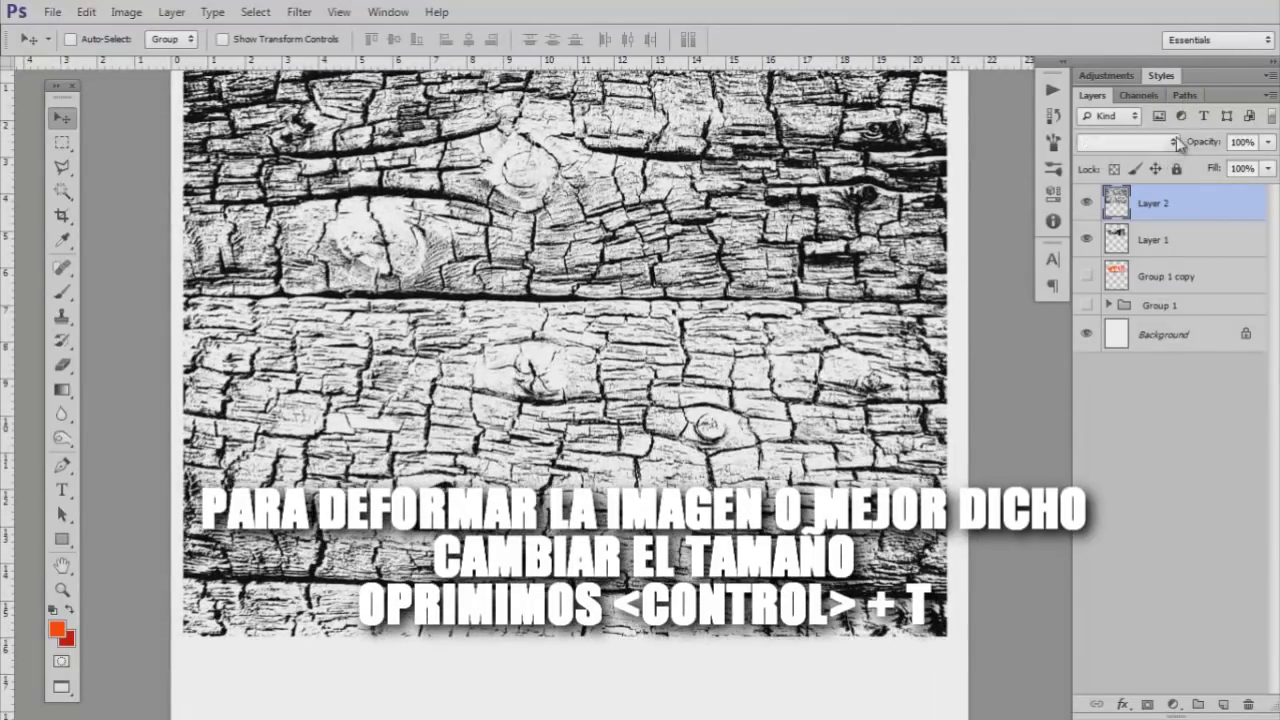
click(1176, 141)
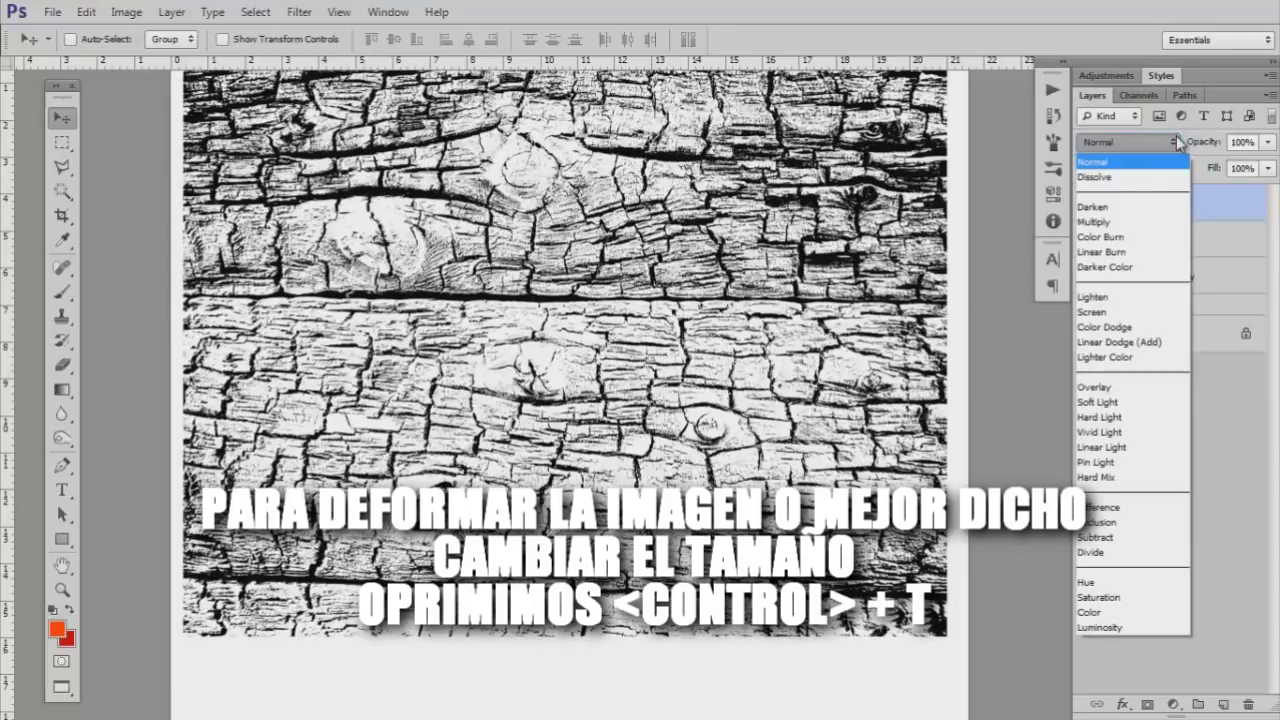
Set Layer 2 to Lighten, invert it, and position the dark wood grain inside the logo
click(1140, 300)
click(1255, 594)
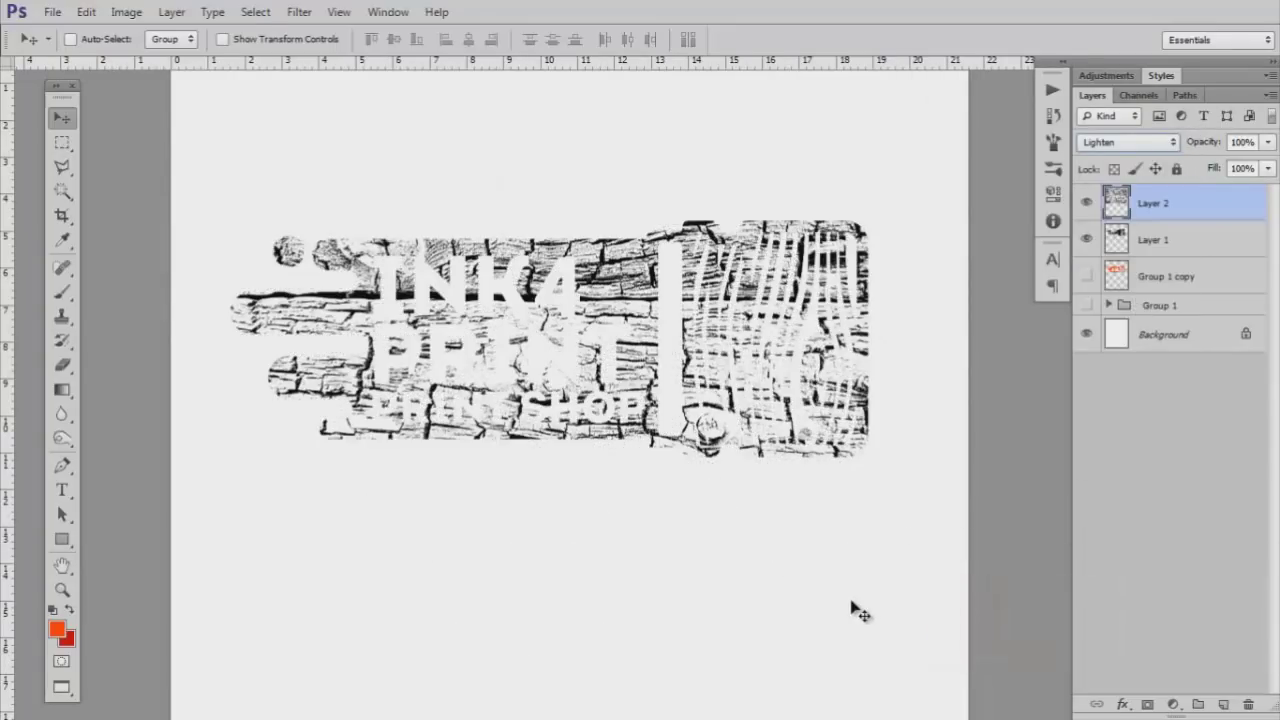
key(ctrl+i)
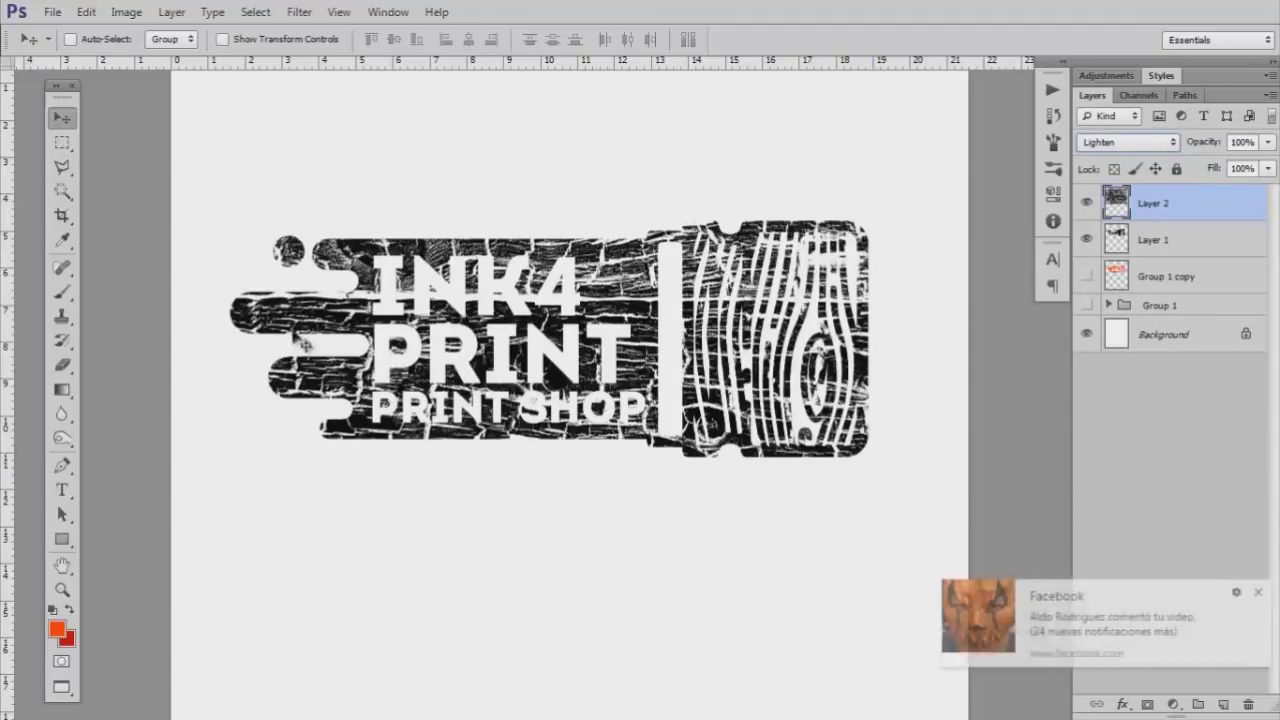
drag(293, 299, 350, 278)
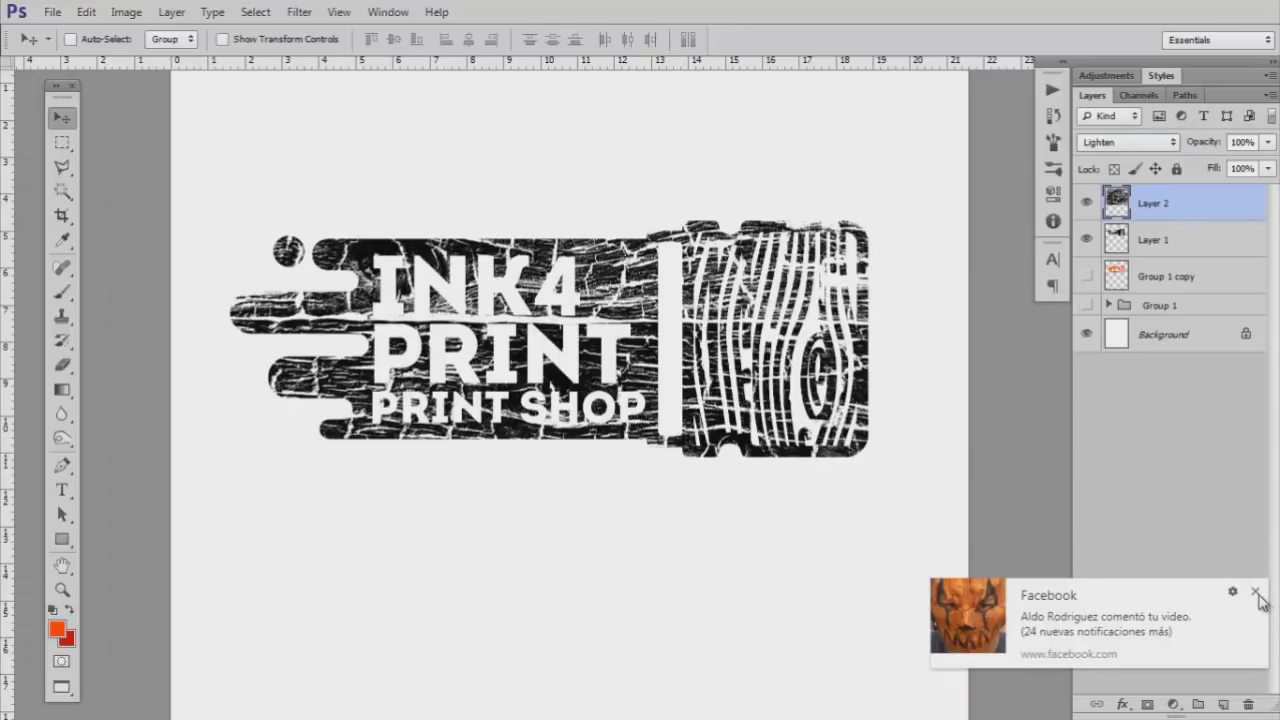
click(1255, 592)
key(z)
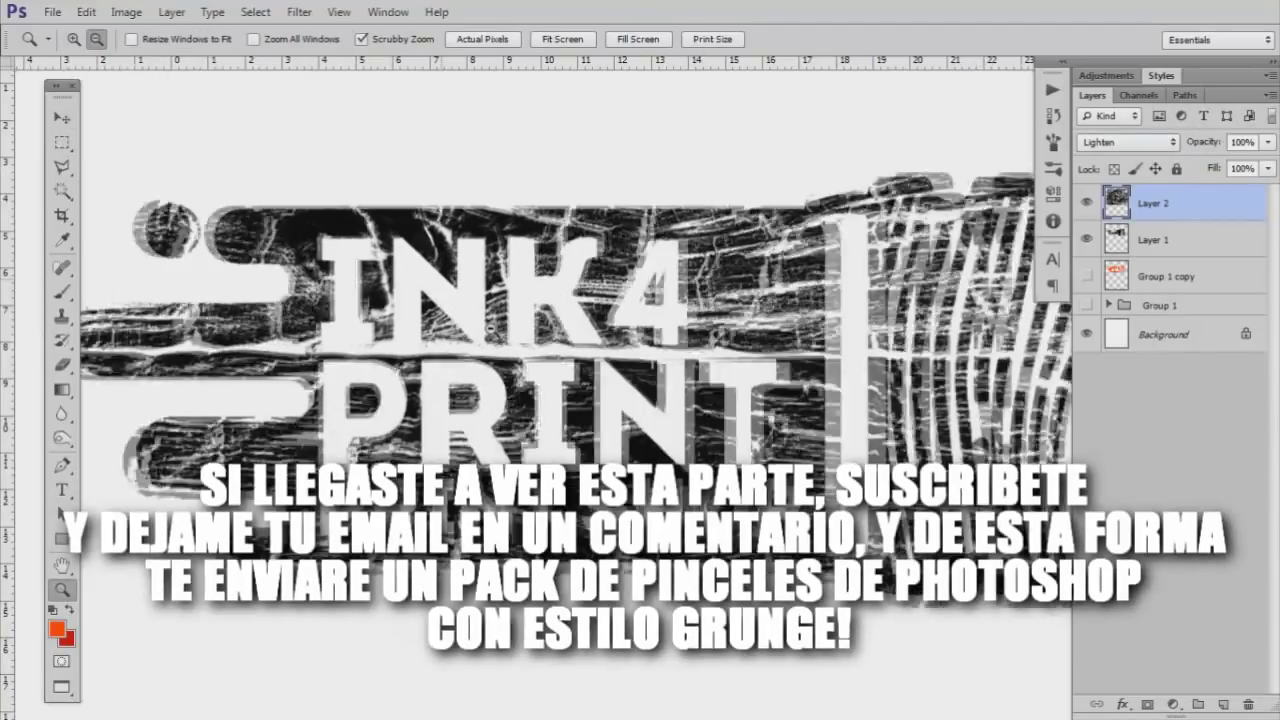
key(v)
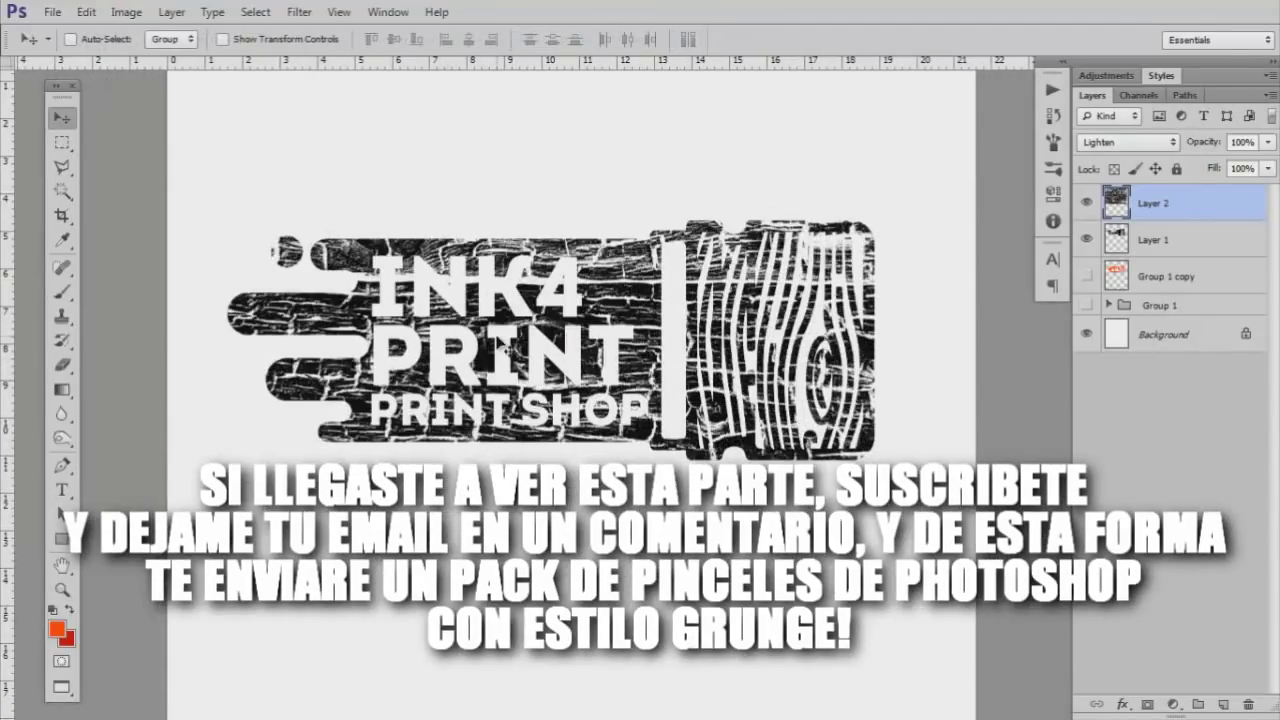
key(alt+Tab)
Back in Chrome's 'grunge effect' image results, open the first grunge texture preview
key(alt+Tab)
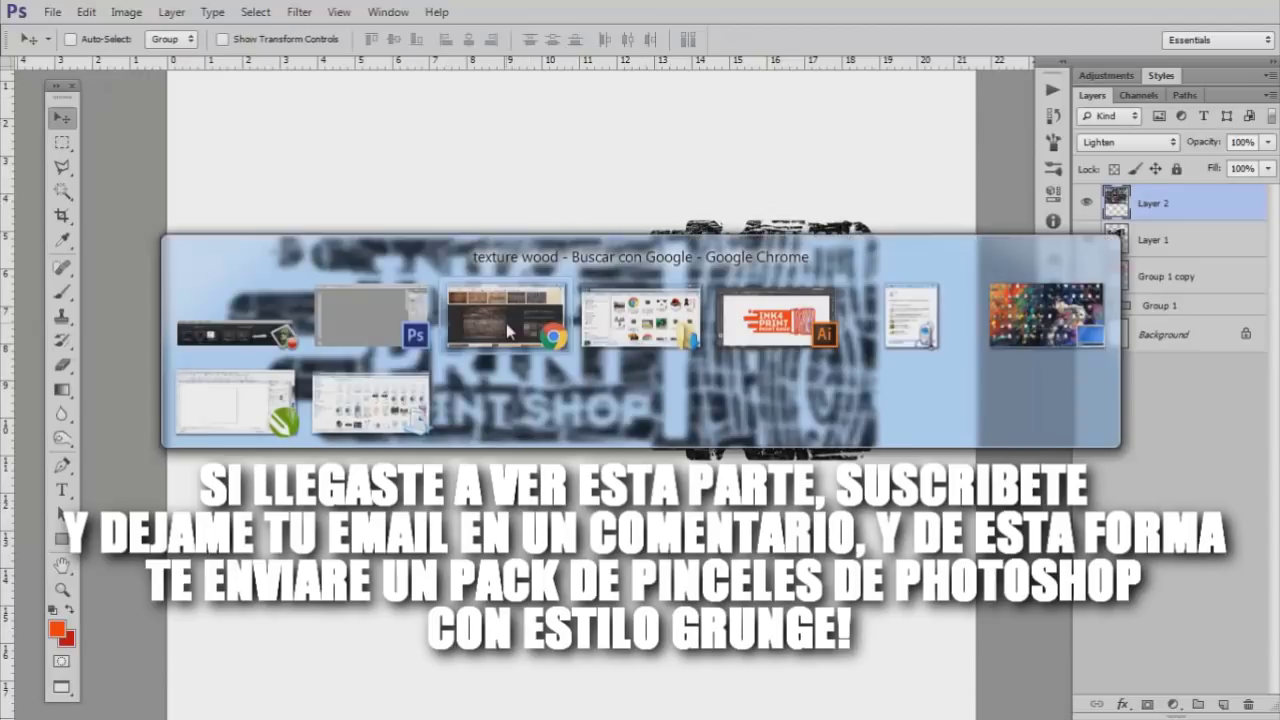
key(alt+Tab)
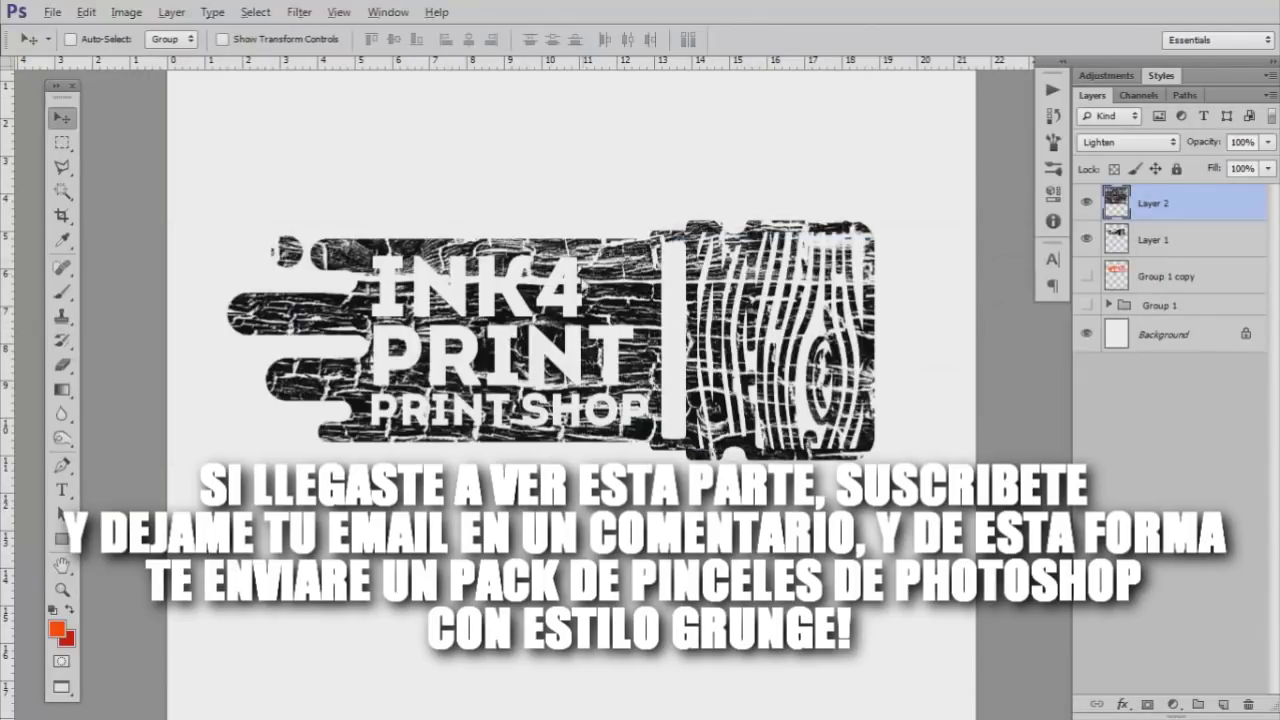
key(alt+Tab)
scroll(239, 129, up, 3)
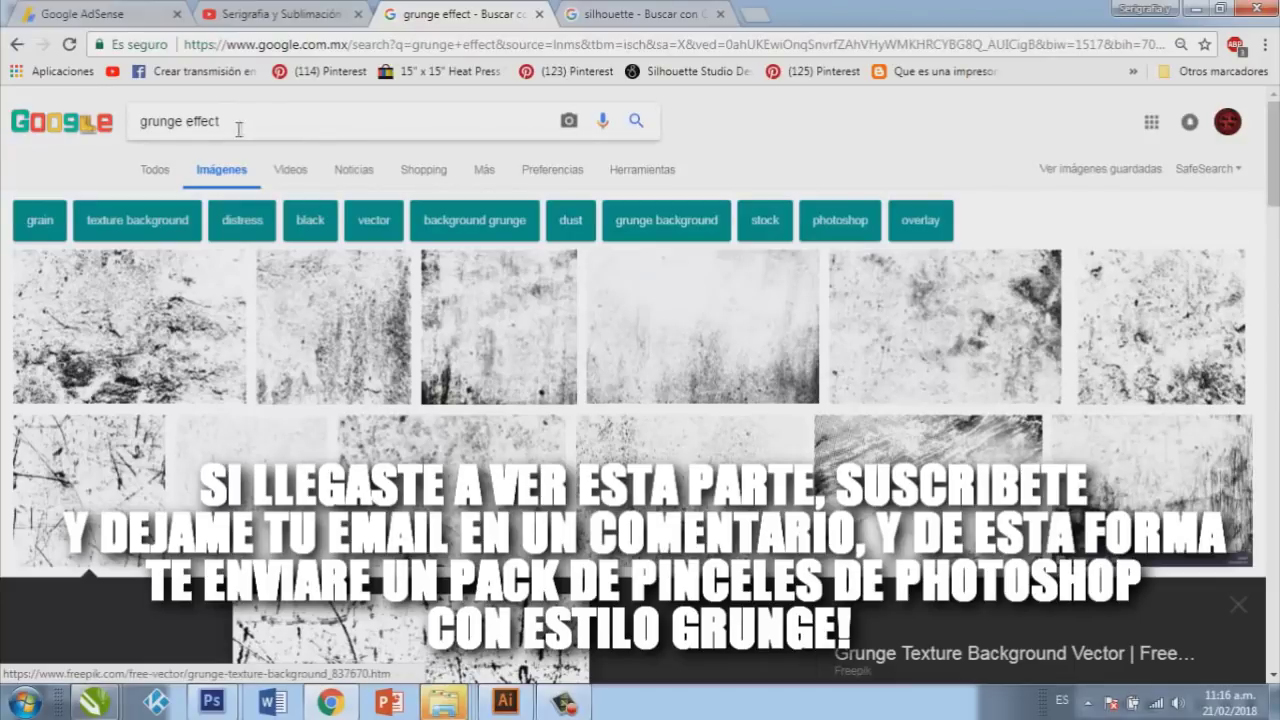
drag(239, 127, 138, 124)
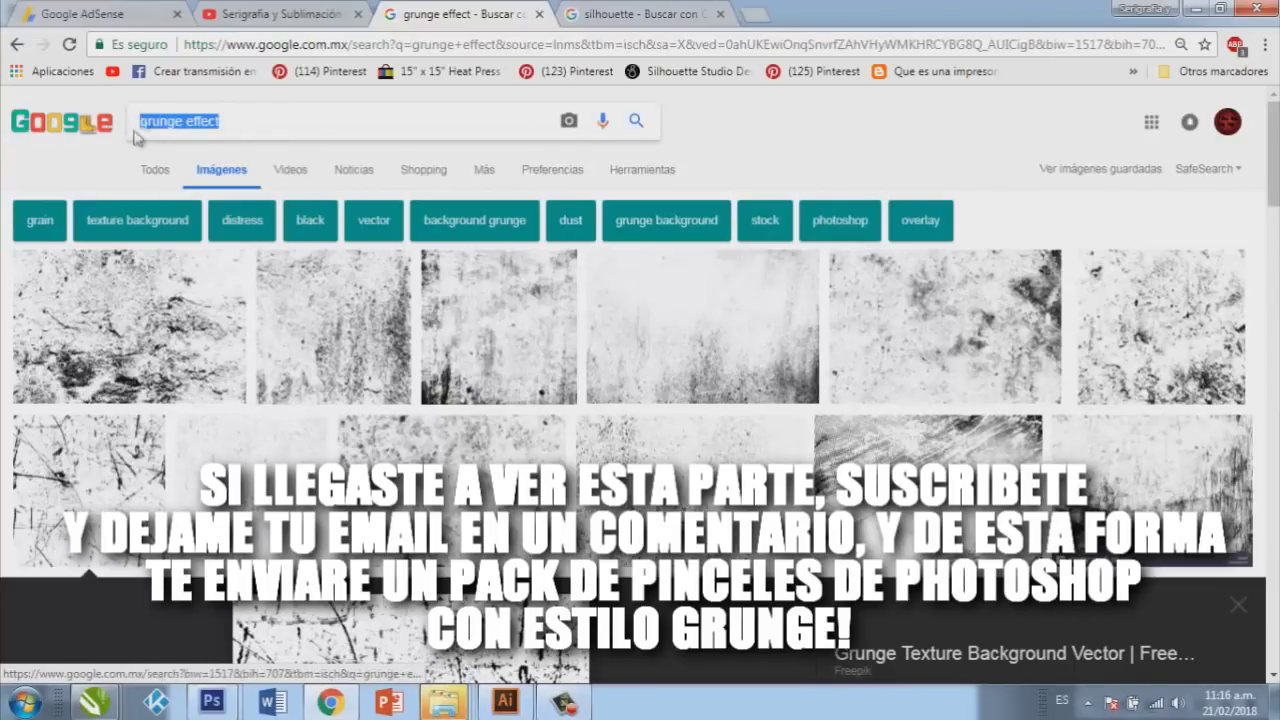
click(110, 306)
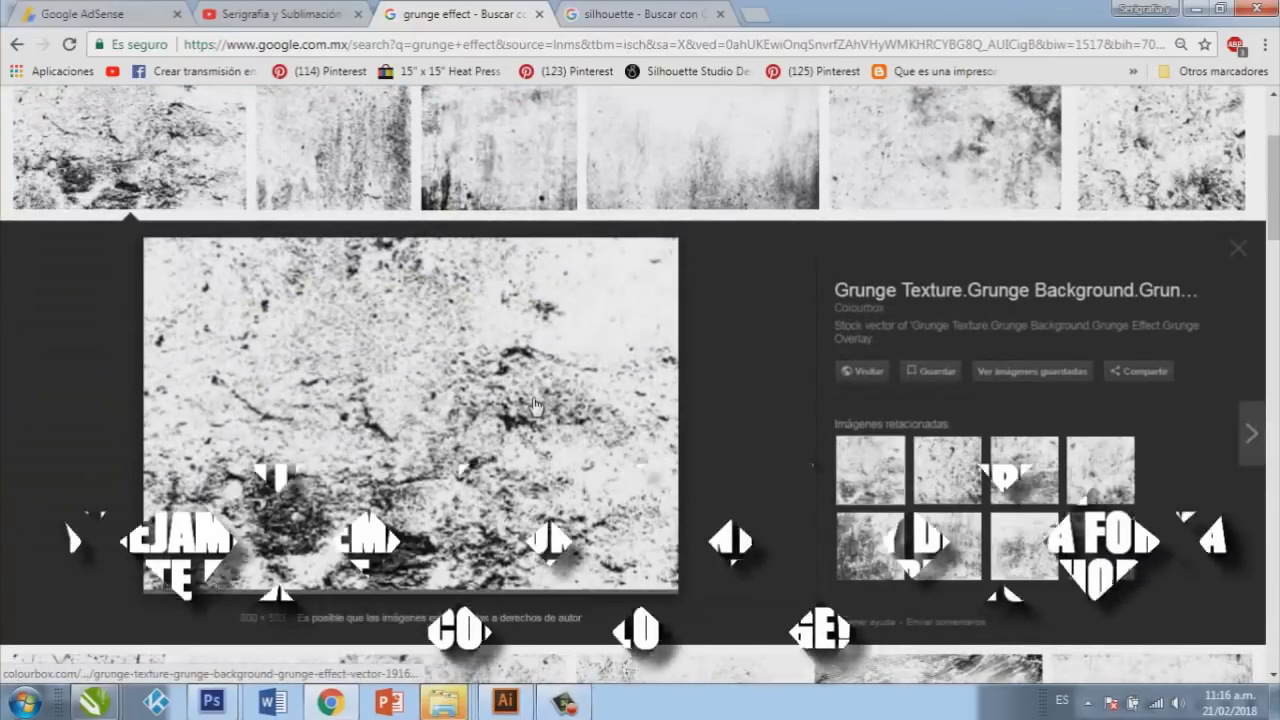
Copy the Colourbox black-and-white grunge texture image with Copiar imagen
scroll(547, 387, up, 2)
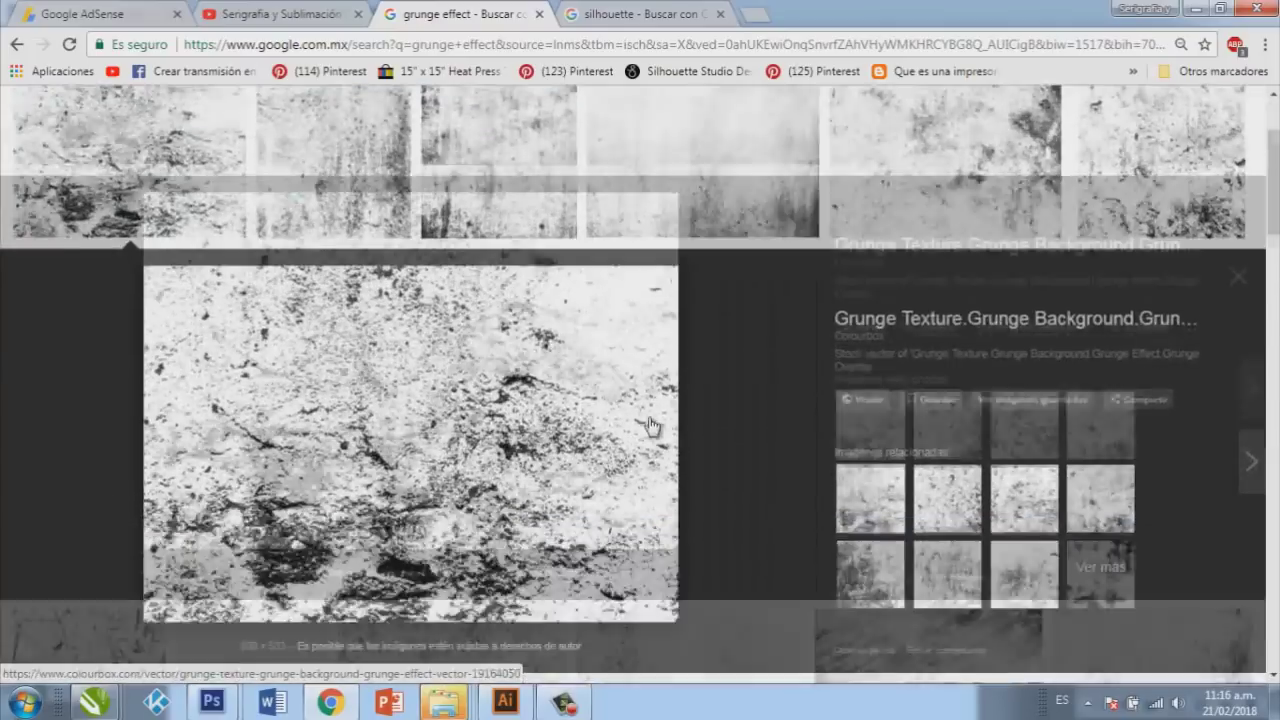
scroll(251, 220, down, 5)
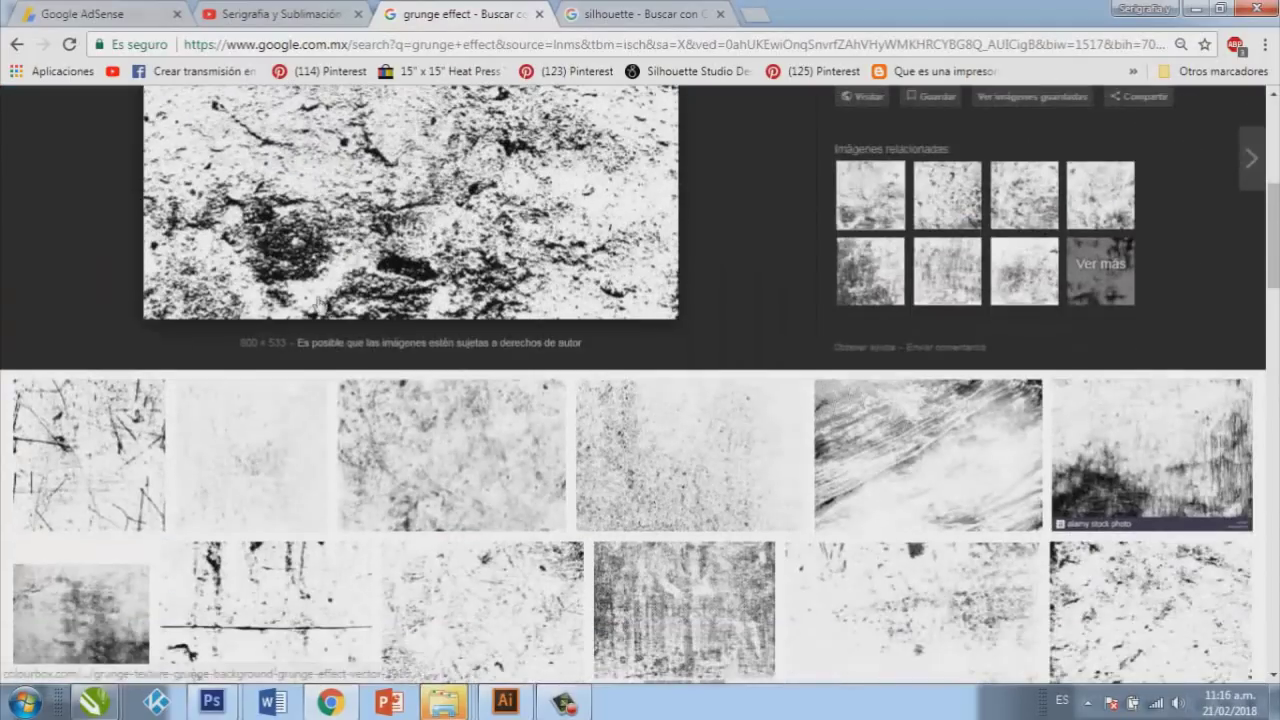
right_click(352, 186)
click(414, 374)
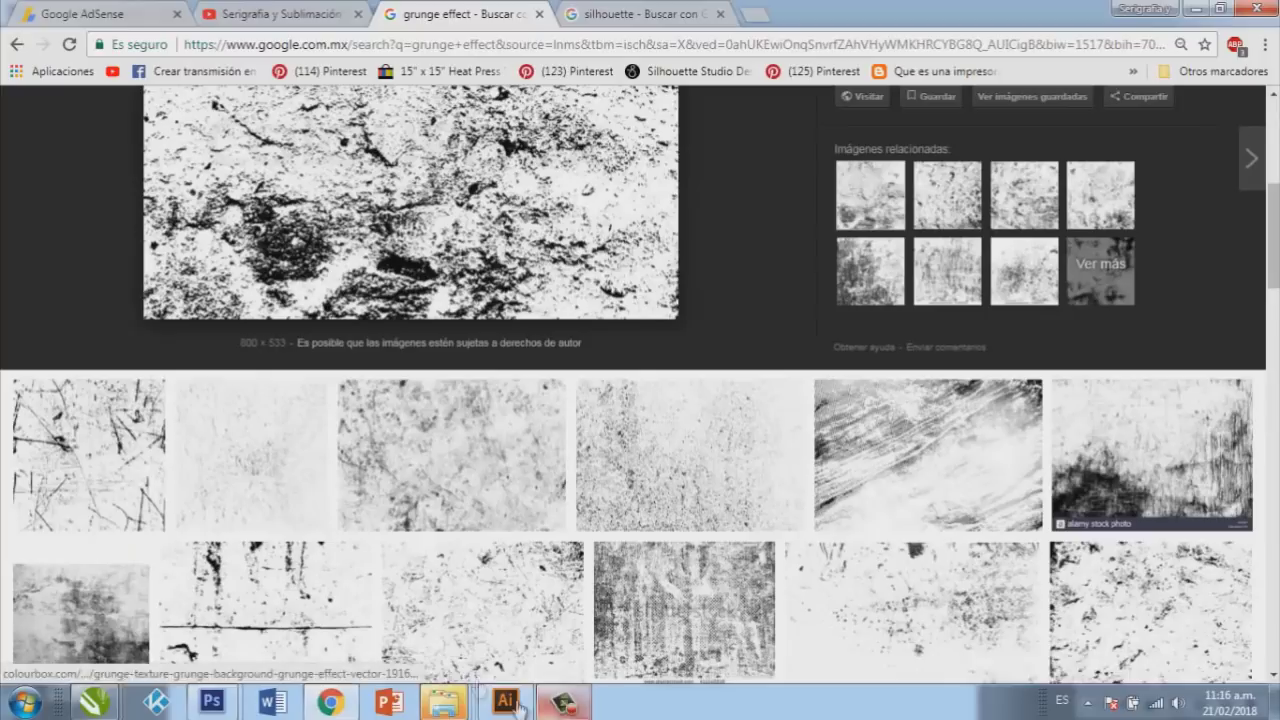
Delete the wood texture layer and paste the grunge texture over the logo
mouse_move(211, 702)
click(362, 610)
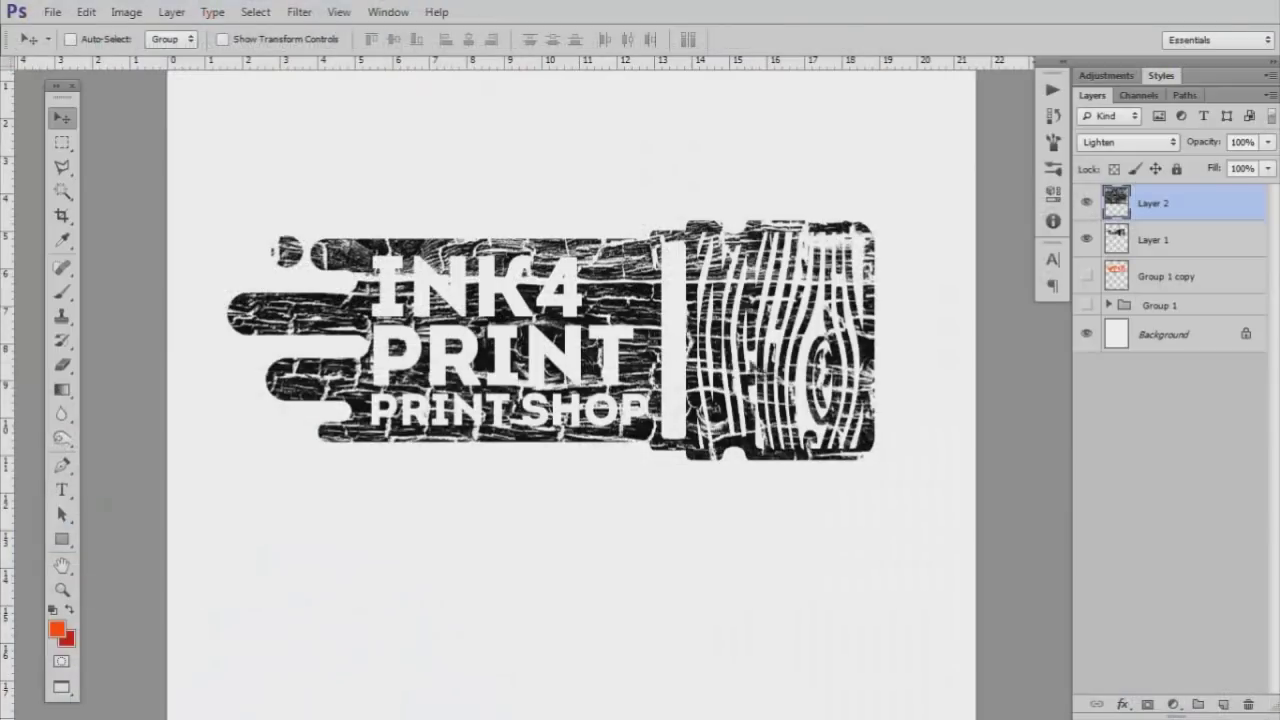
key(Delete)
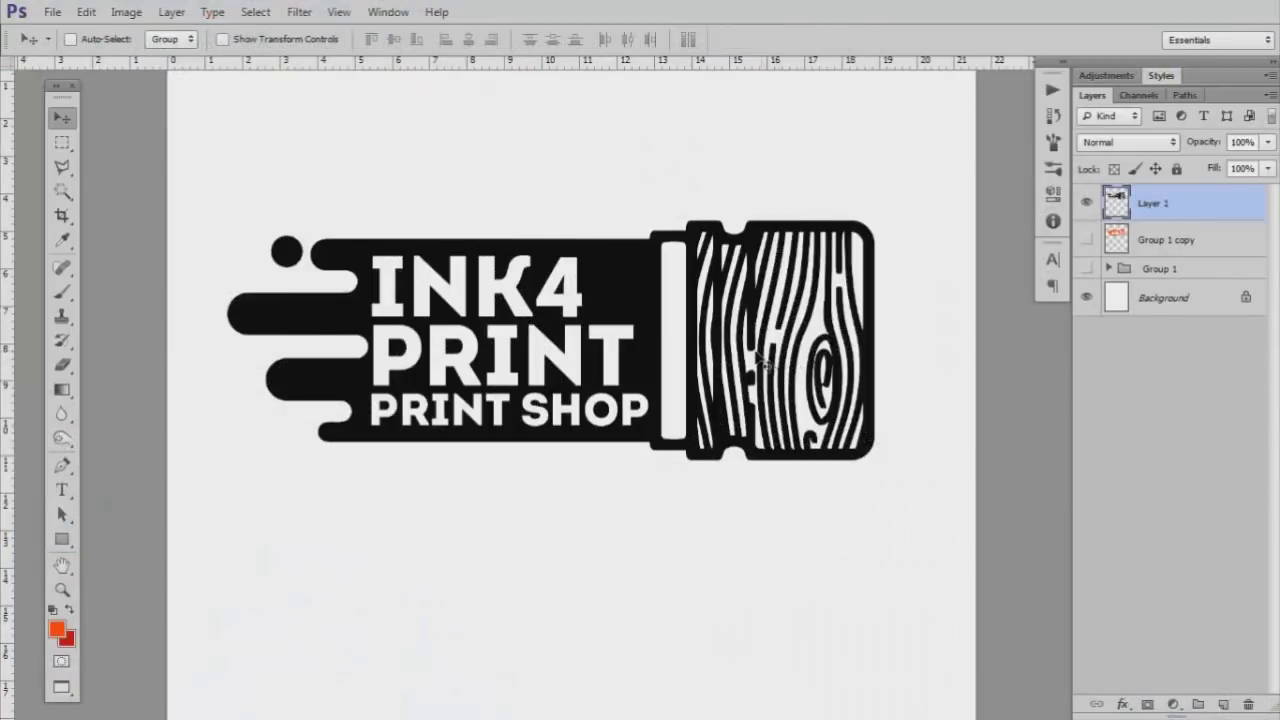
key(ctrl+v)
drag(760, 362, 530, 250)
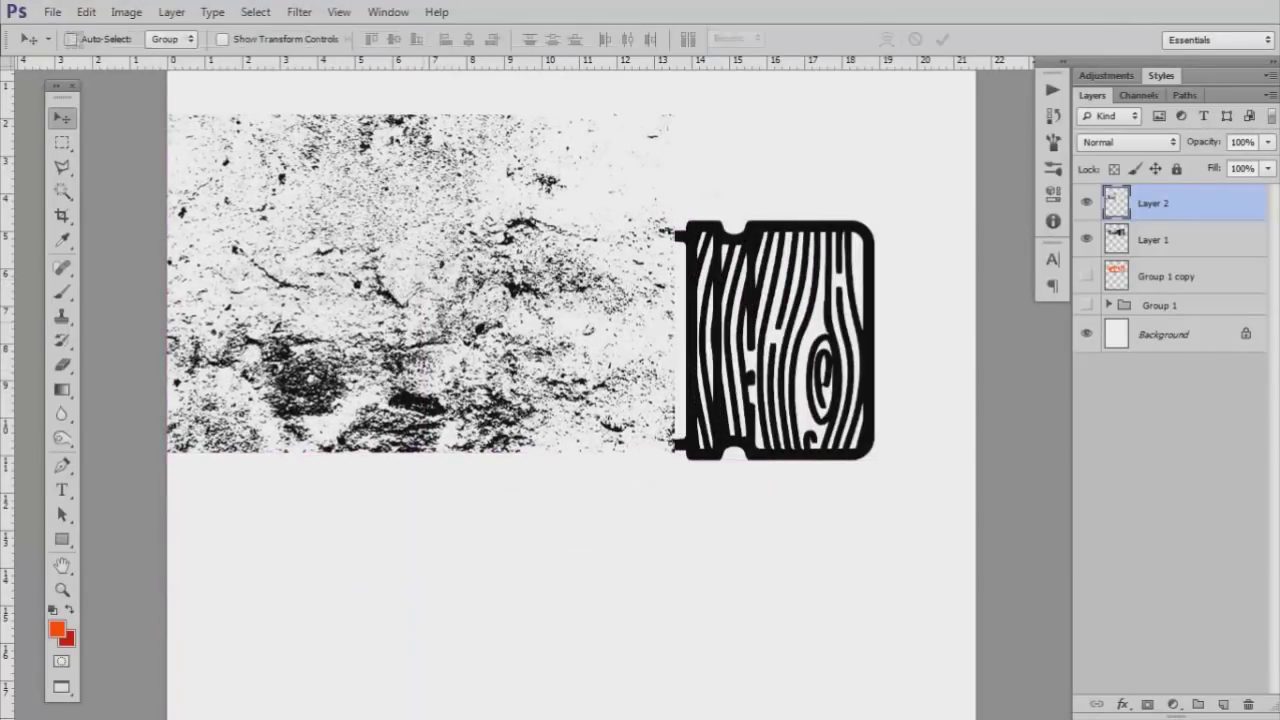
Enlarge the grunge texture to about 143% to cover the logo, then bring up Levels
key(ctrl+t)
drag(582, 330, 620, 340)
mouse_move(745, 515)
mouse_down()
mouse_move(914, 630)
mouse_move(857, 618)
mouse_up()
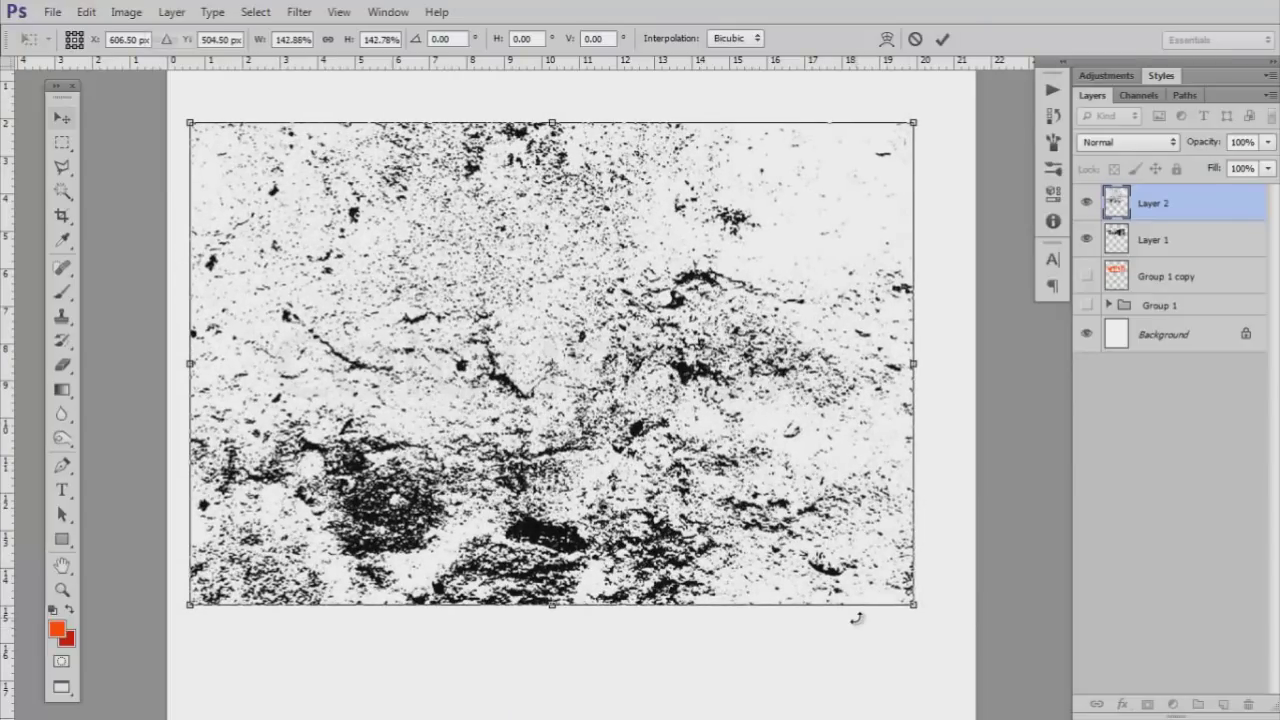
key(Return)
key(ctrl+l)
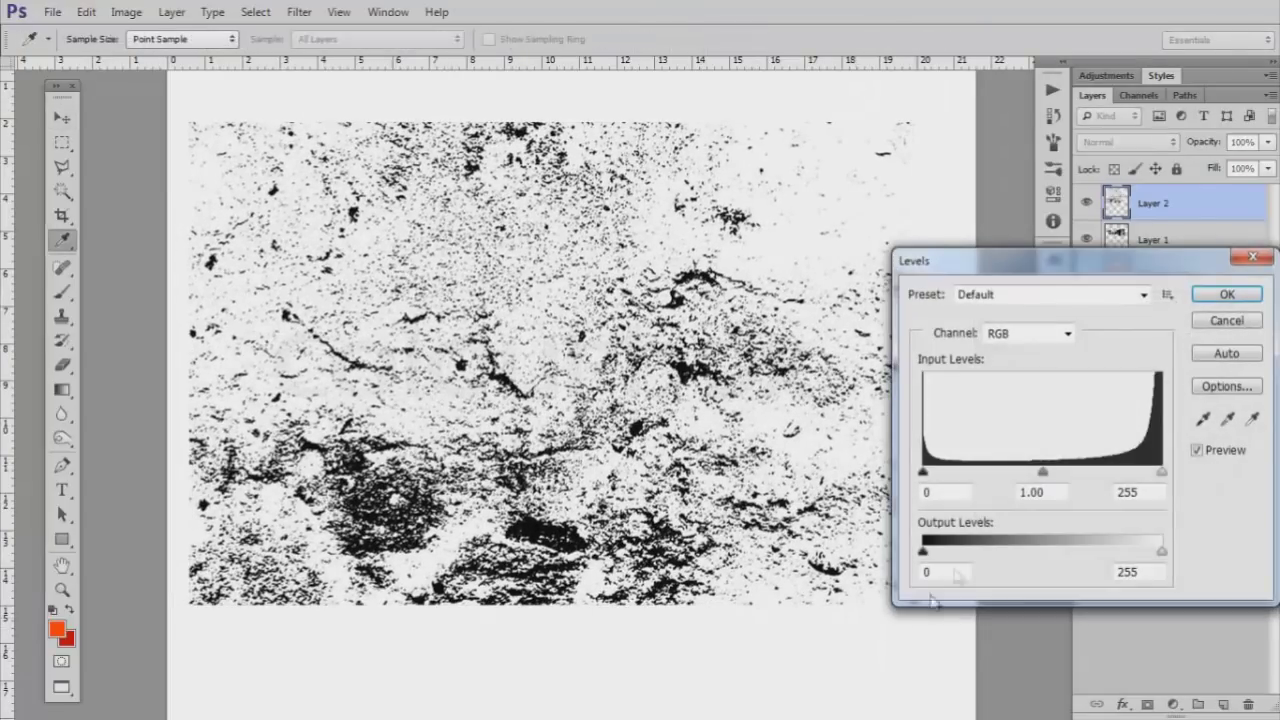
Drag the Levels black and white inputs inward for contrast, then invert the texture
drag(922, 472, 1010, 478)
click(1256, 593)
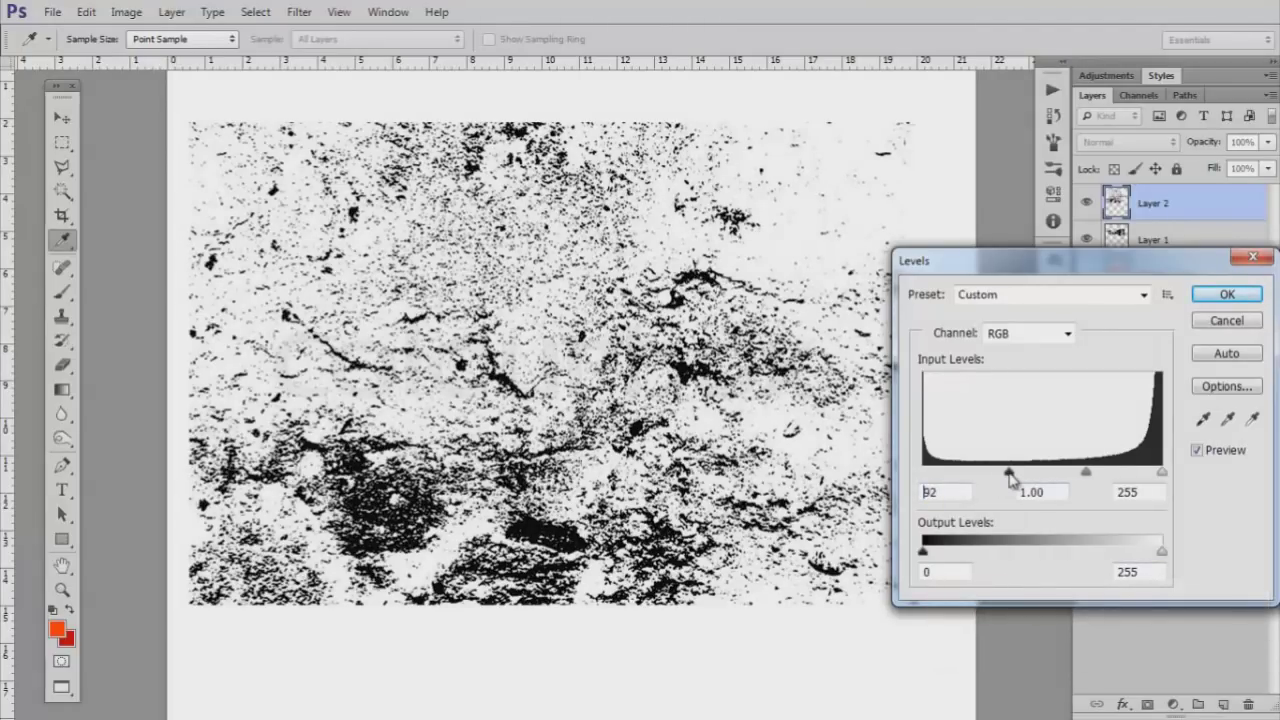
drag(1155, 483, 1145, 484)
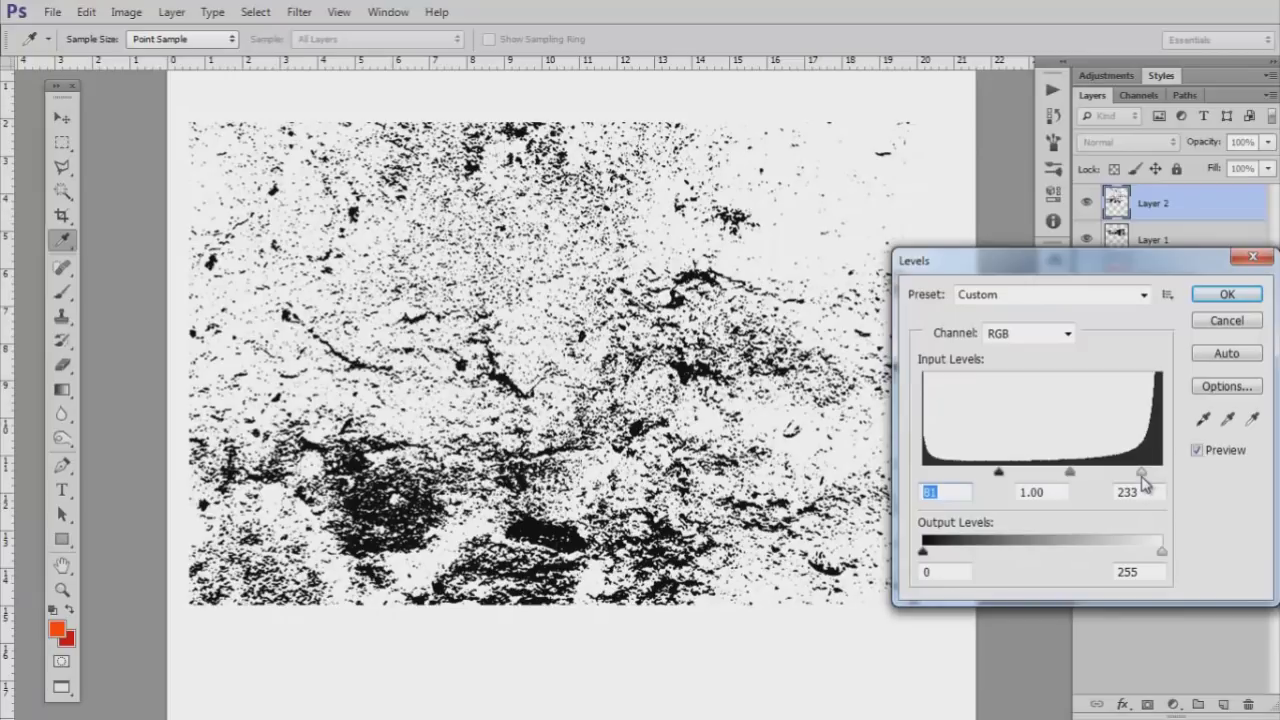
key(Return)
key(v)
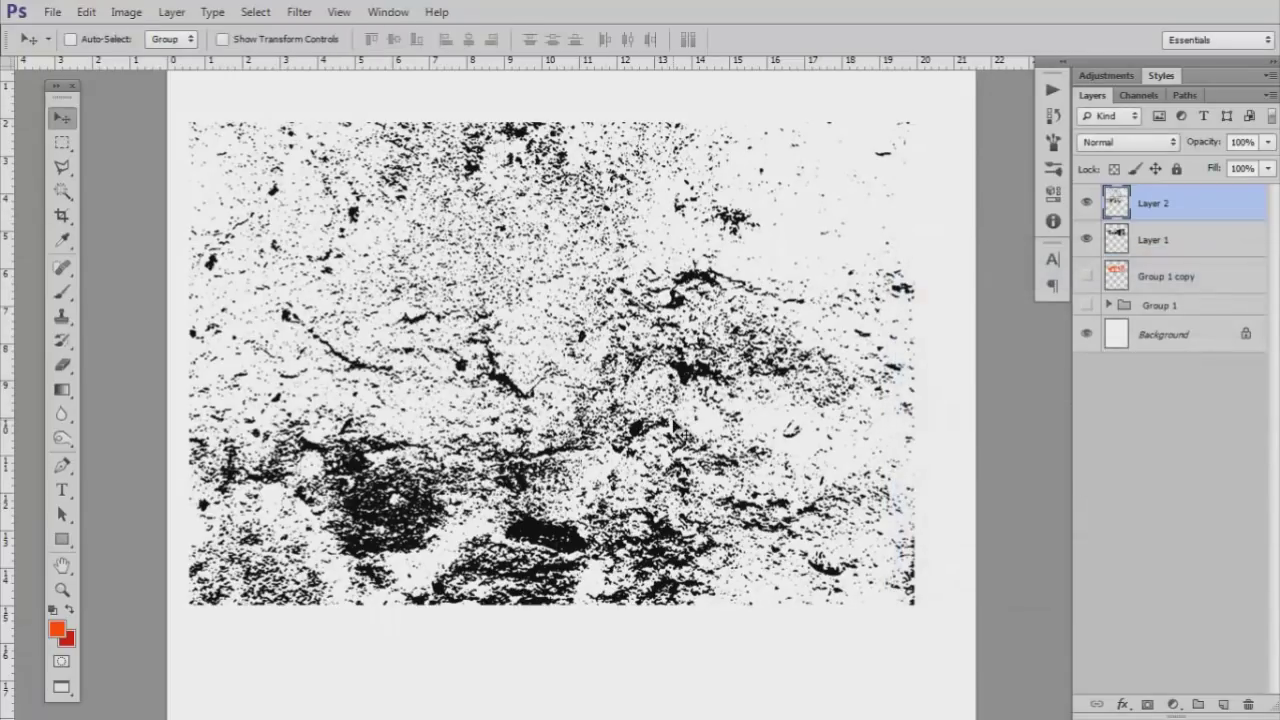
key(ctrl+i)
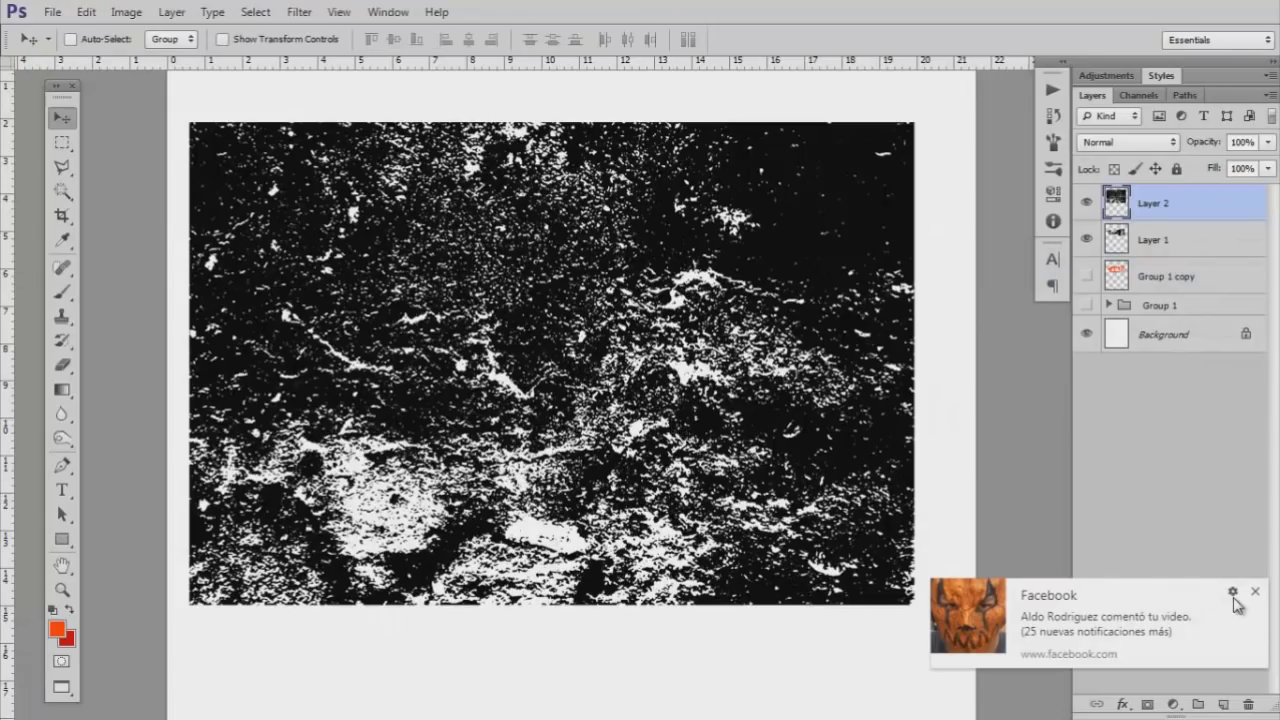
Set the texture layer to Lighten and shift it to vary the logo's distress
click(1257, 593)
click(1170, 146)
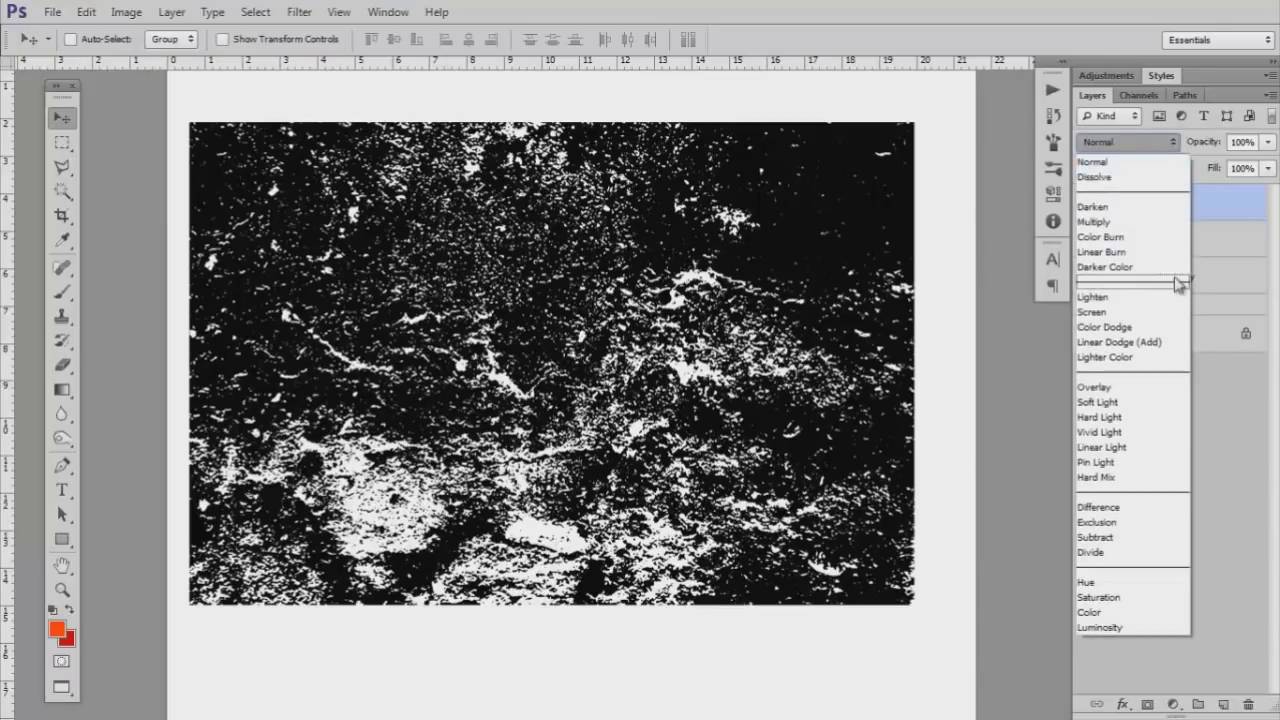
click(1167, 298)
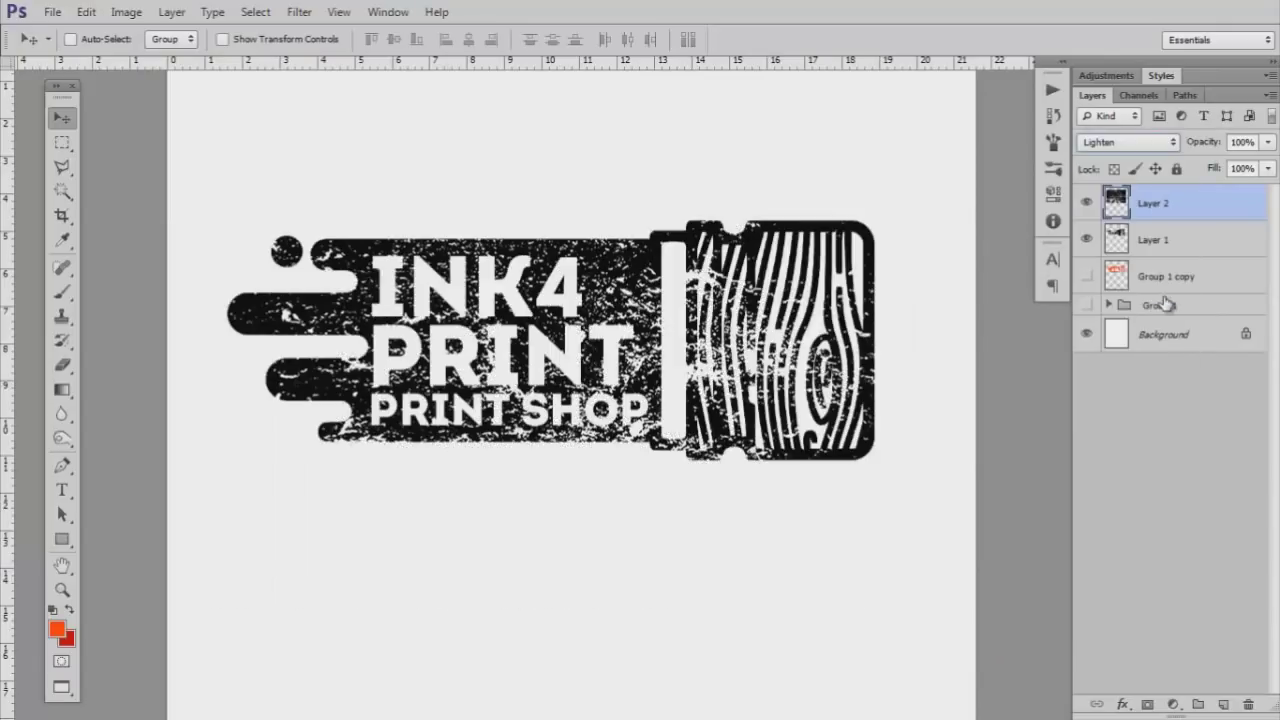
drag(630, 335, 645, 365)
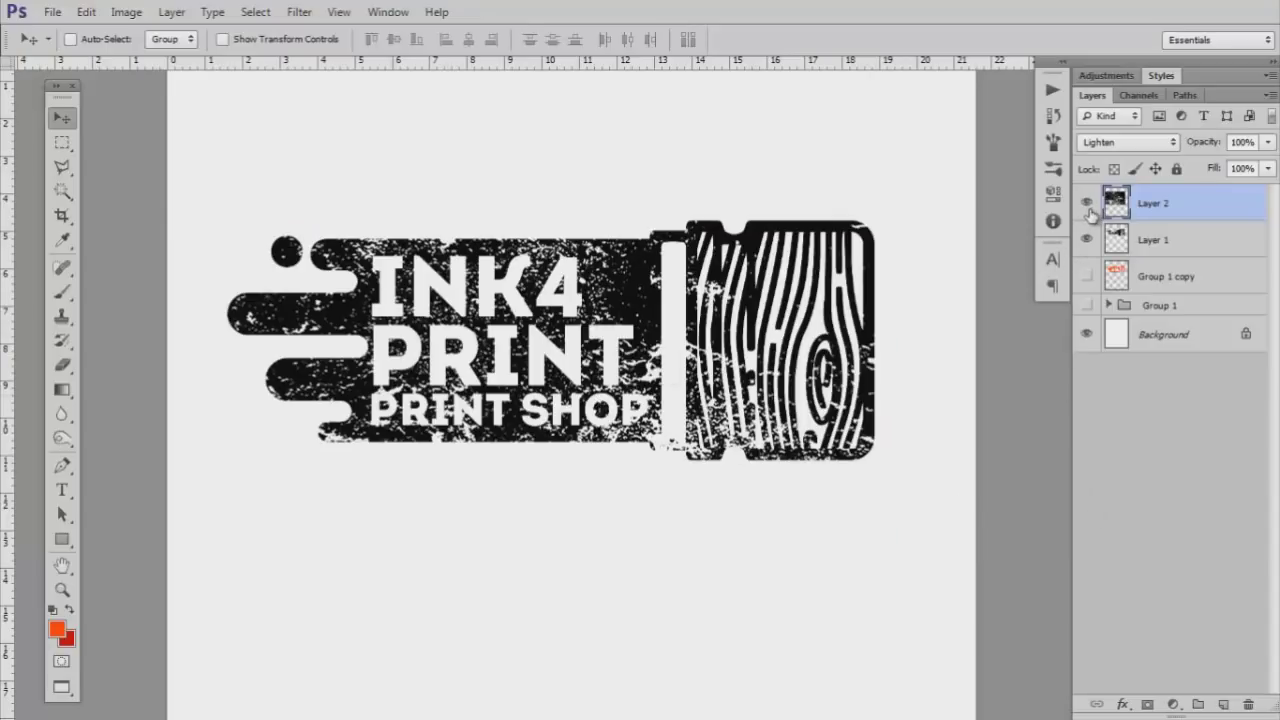
Hide the grunge Layer 2 after comparing, leaving the INK4 PRINT logo plain black
click(1087, 203)
click(1087, 203)
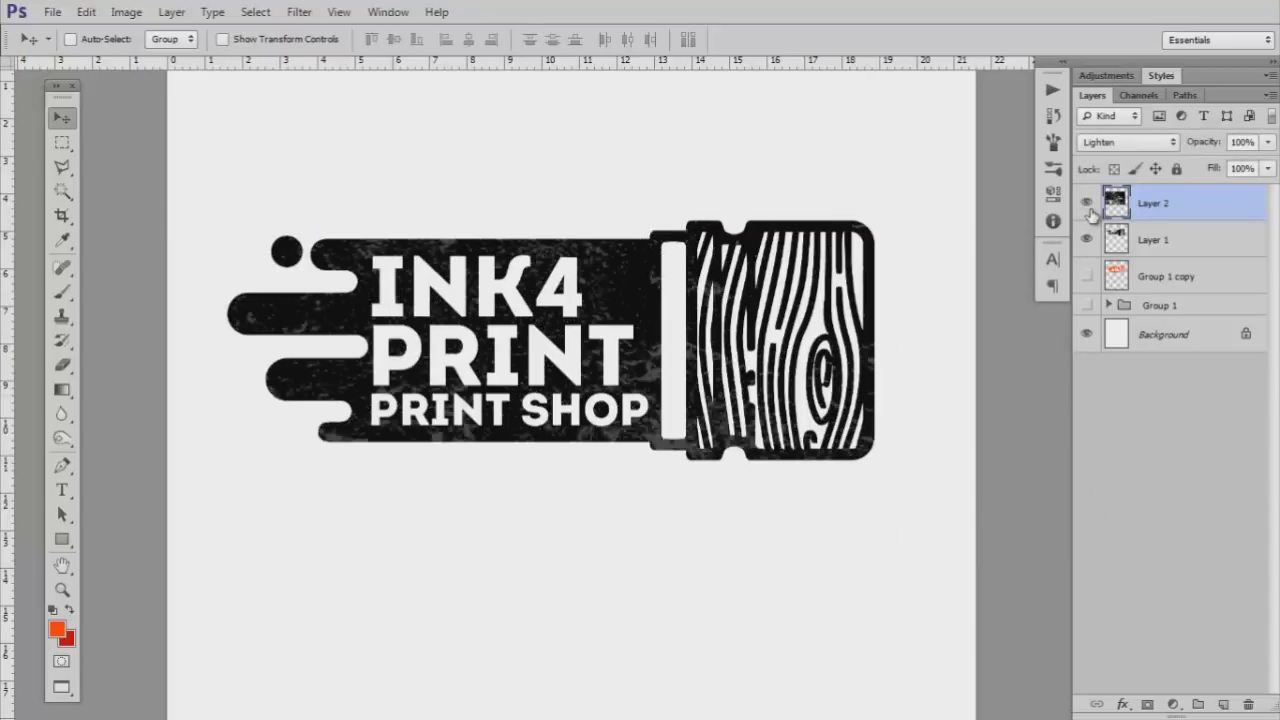
click(1087, 203)
key(alt+Tab)
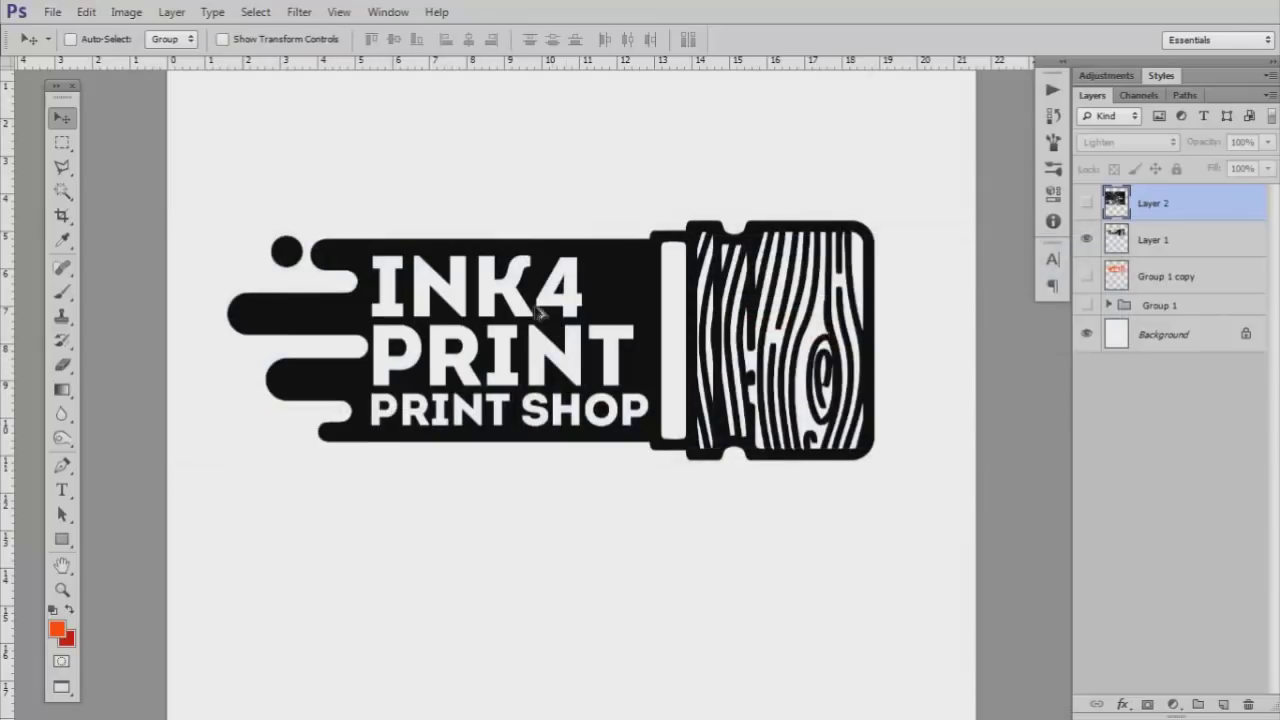
key(alt+Tab)
key(alt+Tab)
key(f)
key(f)
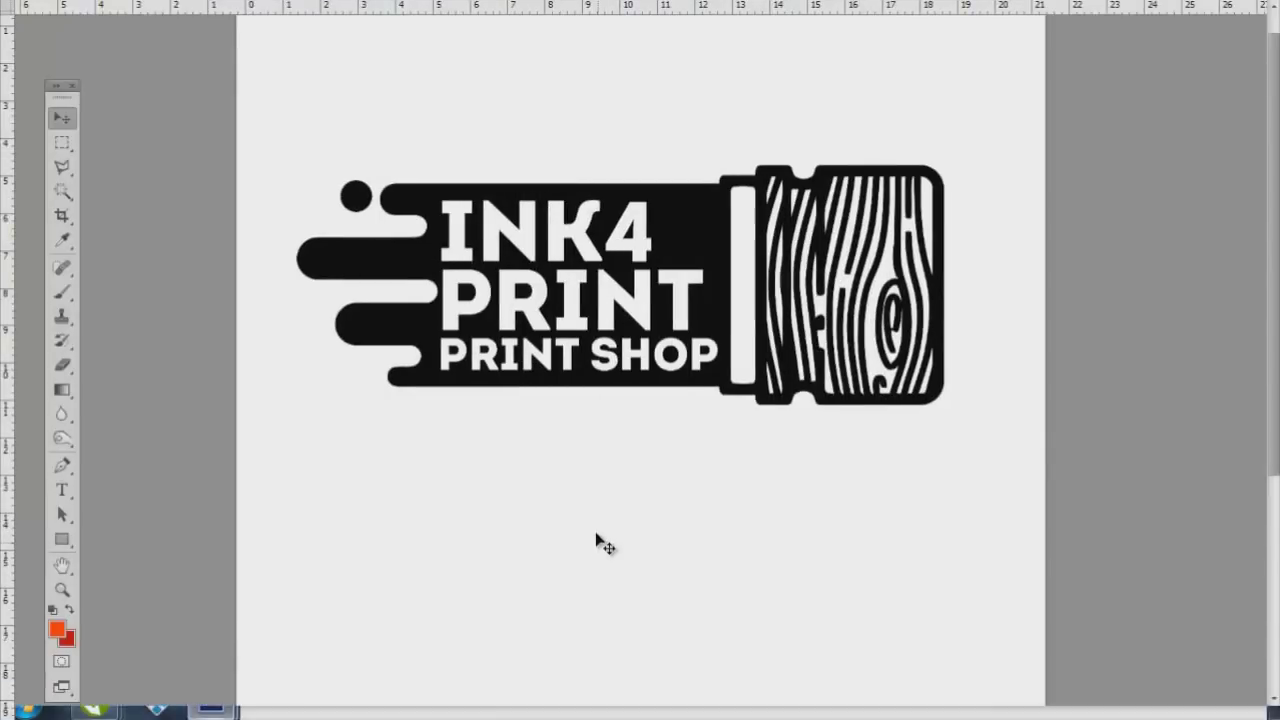
key(alt+f)
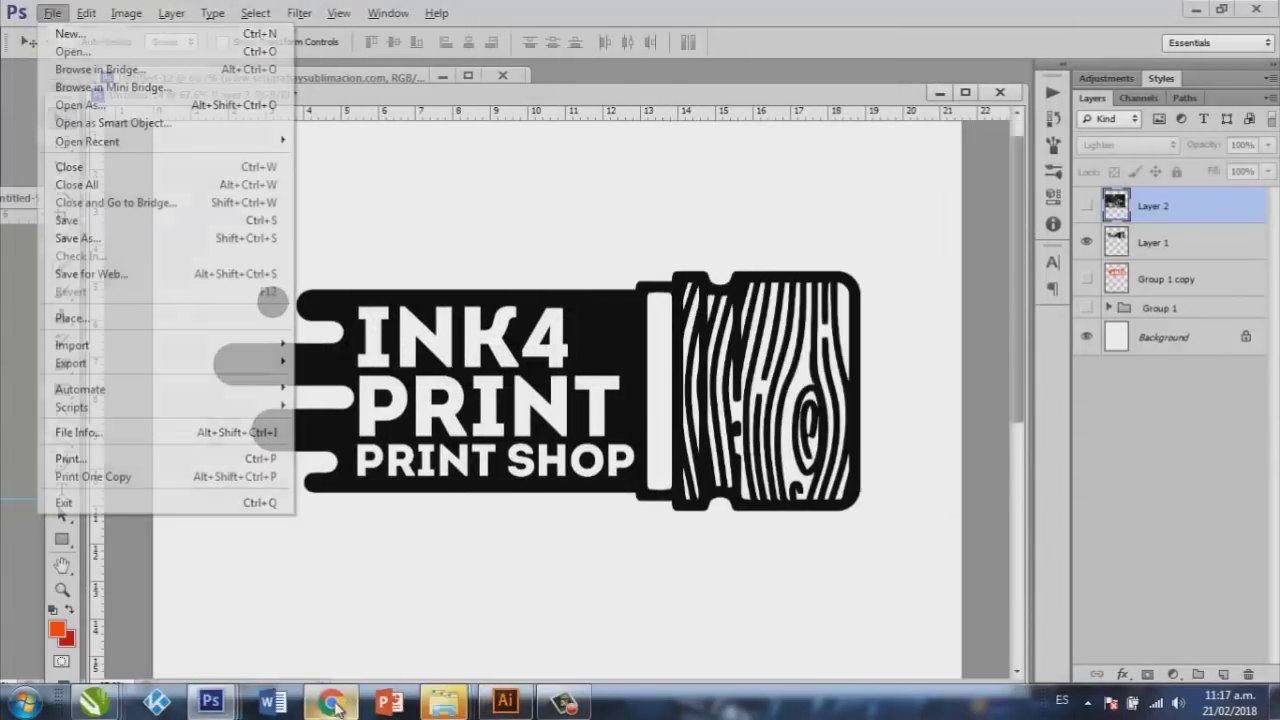
Preview Freepik's scratched grunge texture in Google Images and bring up its context menu
click(331, 702)
scroll(783, 242, up, 3)
scroll(60, 300, down, 4)
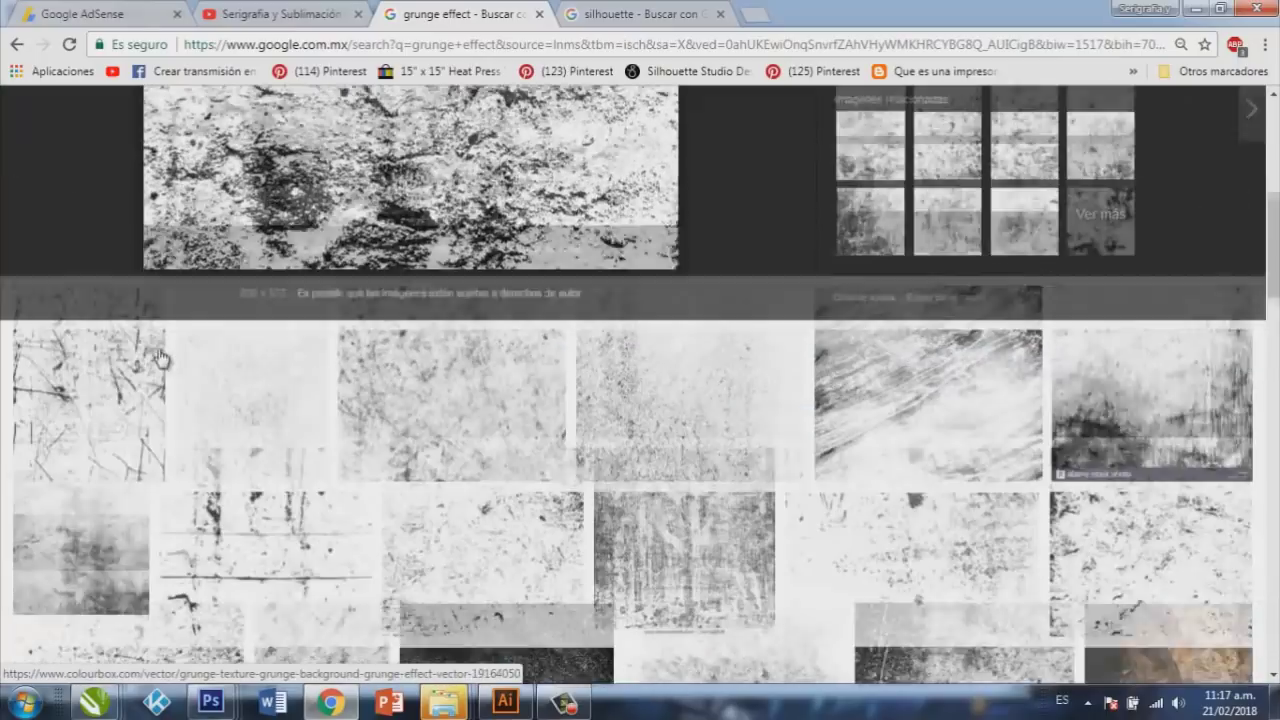
click(80, 355)
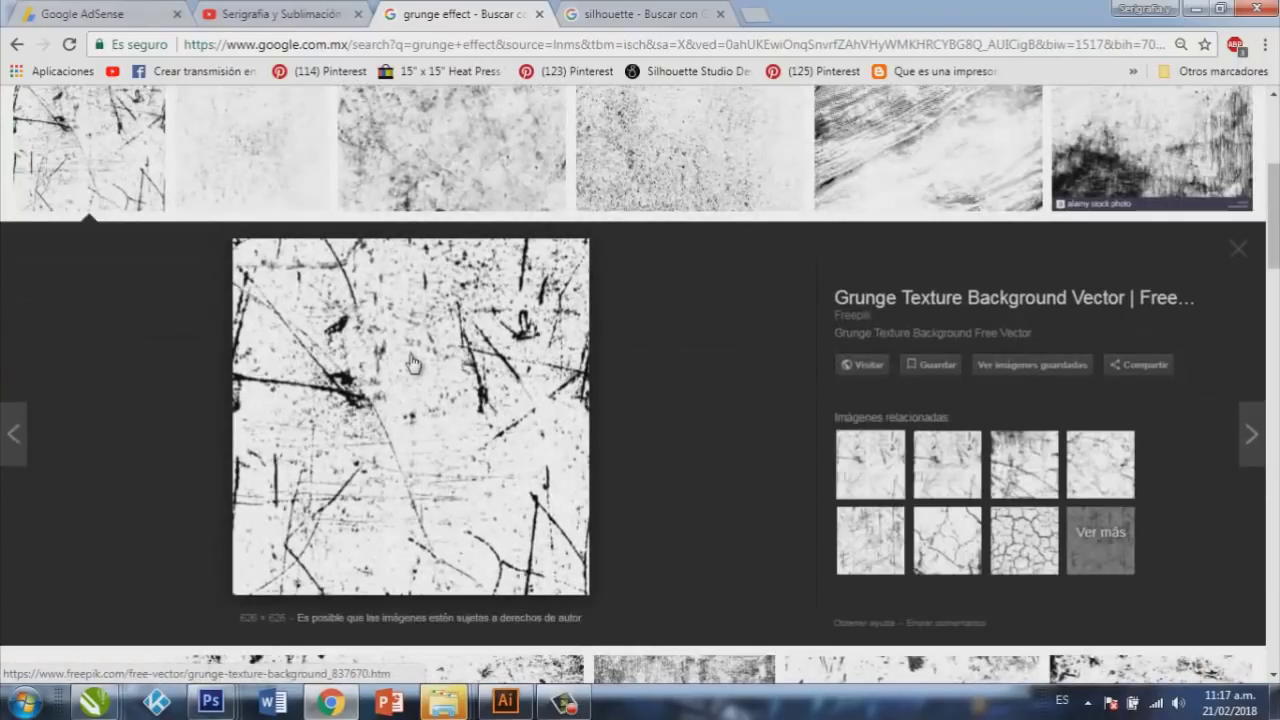
right_click(443, 357)
Paste the scratched texture over the logo, duplicate it and merge both copies into one layer
click(556, 548)
key(alt+Tab)
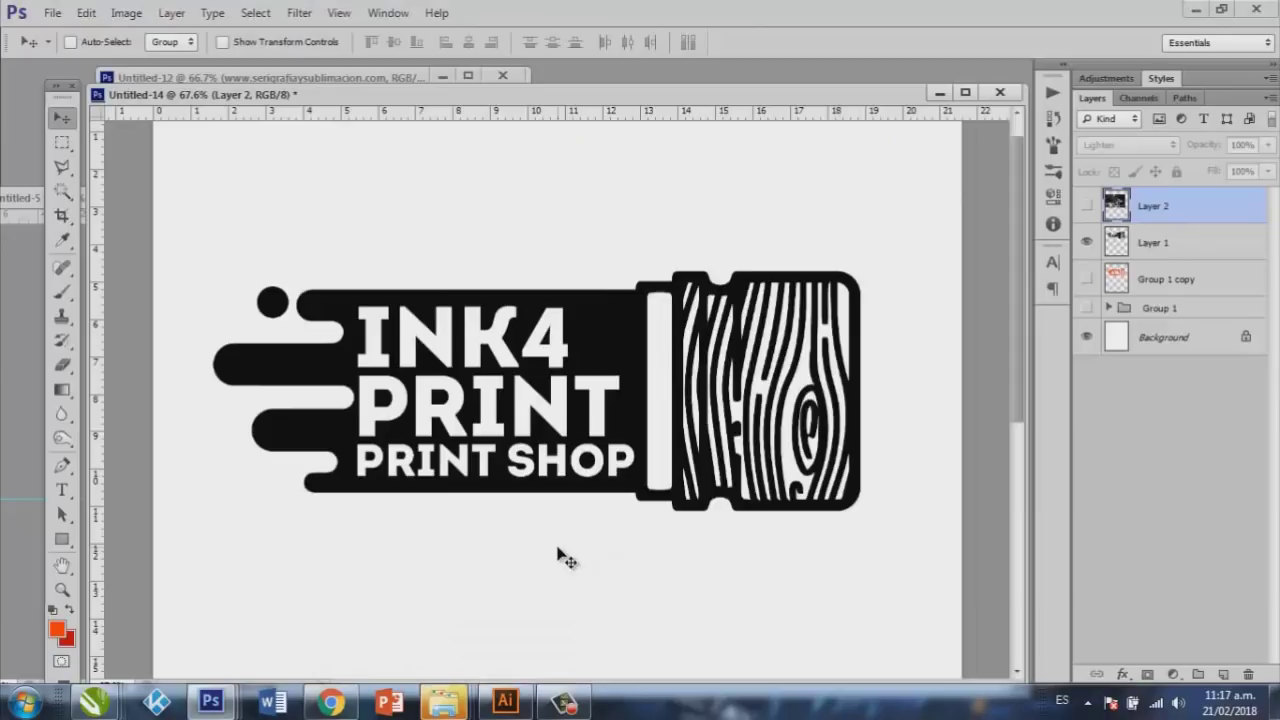
key(ctrl+v)
mouse_move(568, 398)
mouse_down()
mouse_move(375, 358)
mouse_move(785, 348)
mouse_up()
key(ctrl+j)
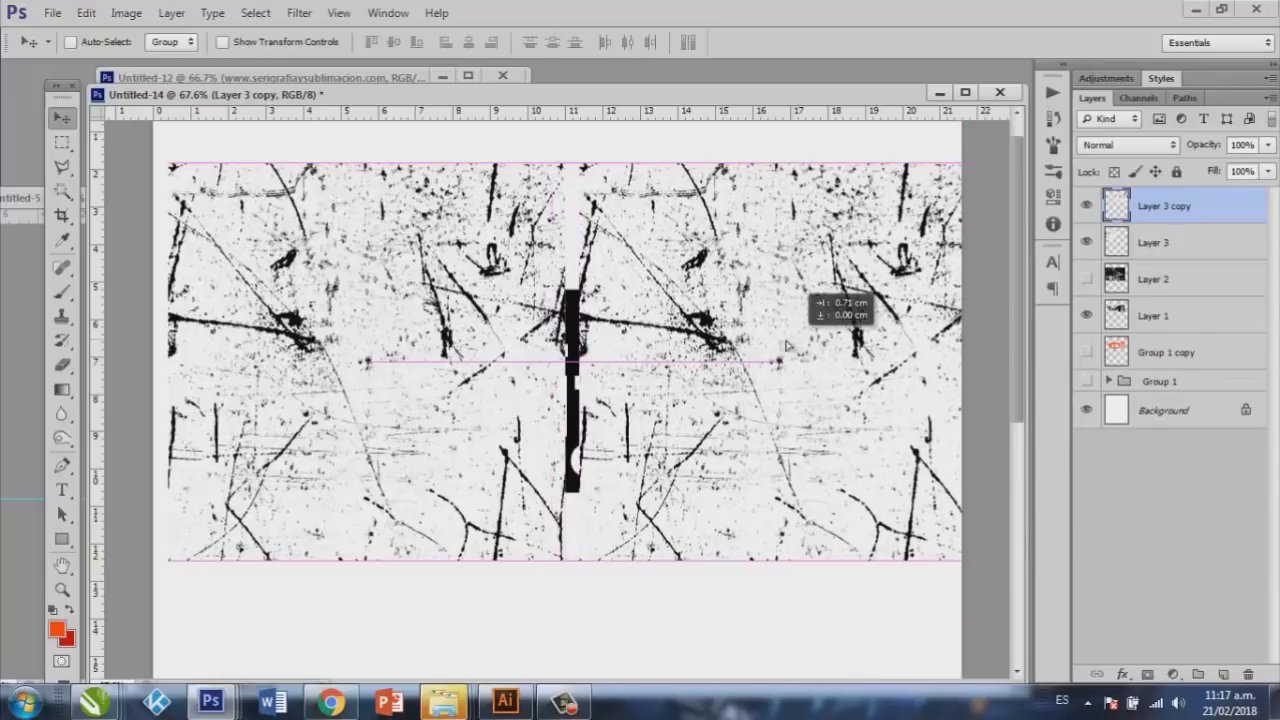
key(ctrl+e)
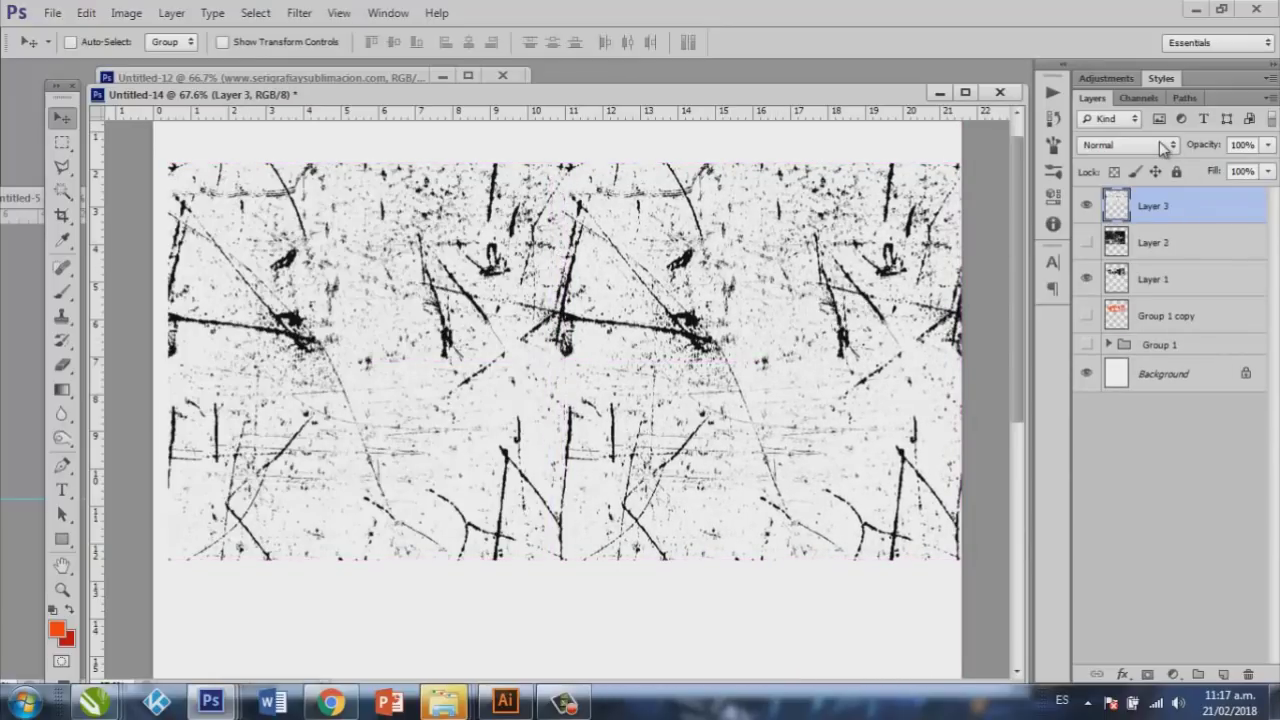
Invert the scratch texture, blend it with Lighten, and shift it across the logo
key(ctrl+i)
click(1159, 141)
click(1148, 299)
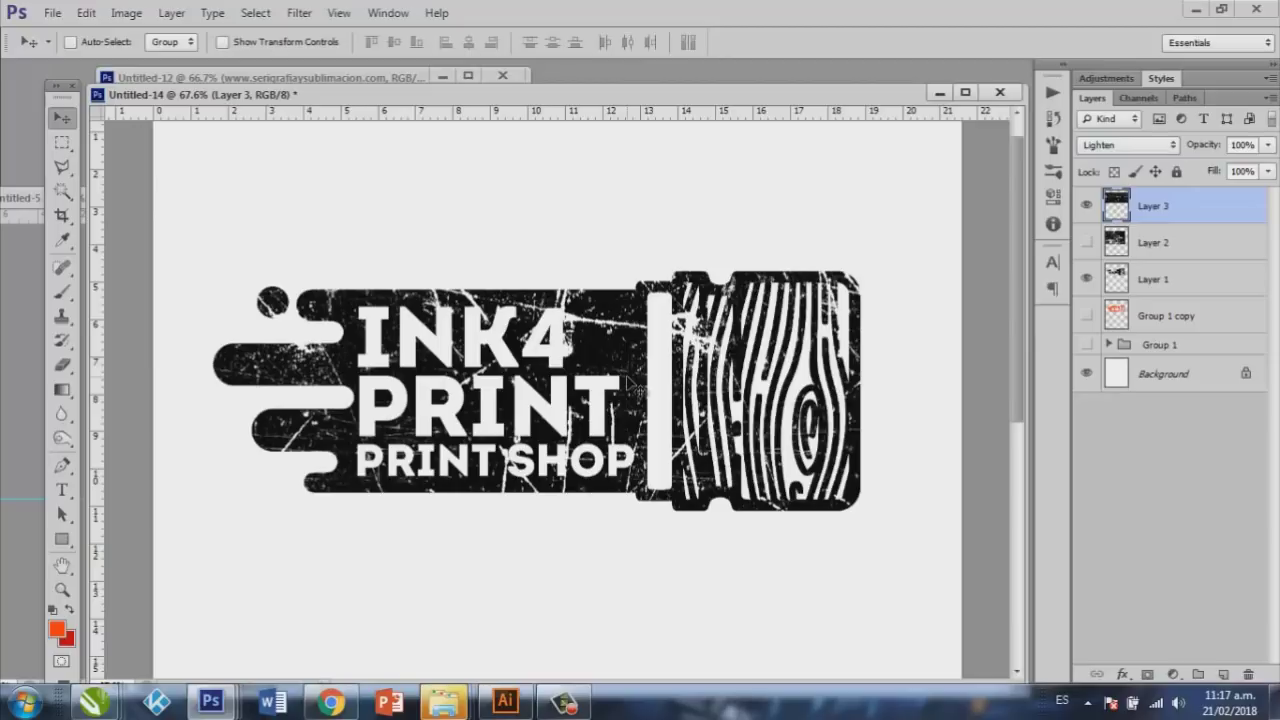
key(ctrl+minus)
drag(584, 337, 614, 395)
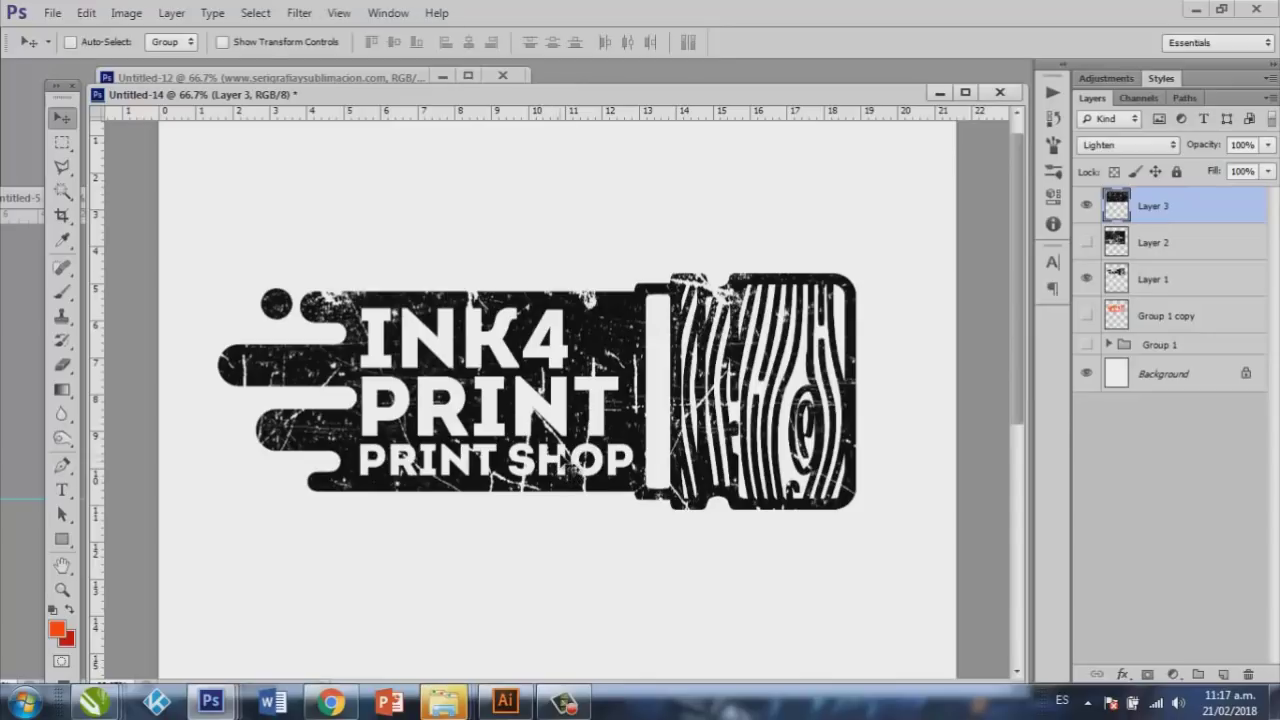
Preview the black grunge texture image in Chrome and bring up its context menu
key(alt+Tab)
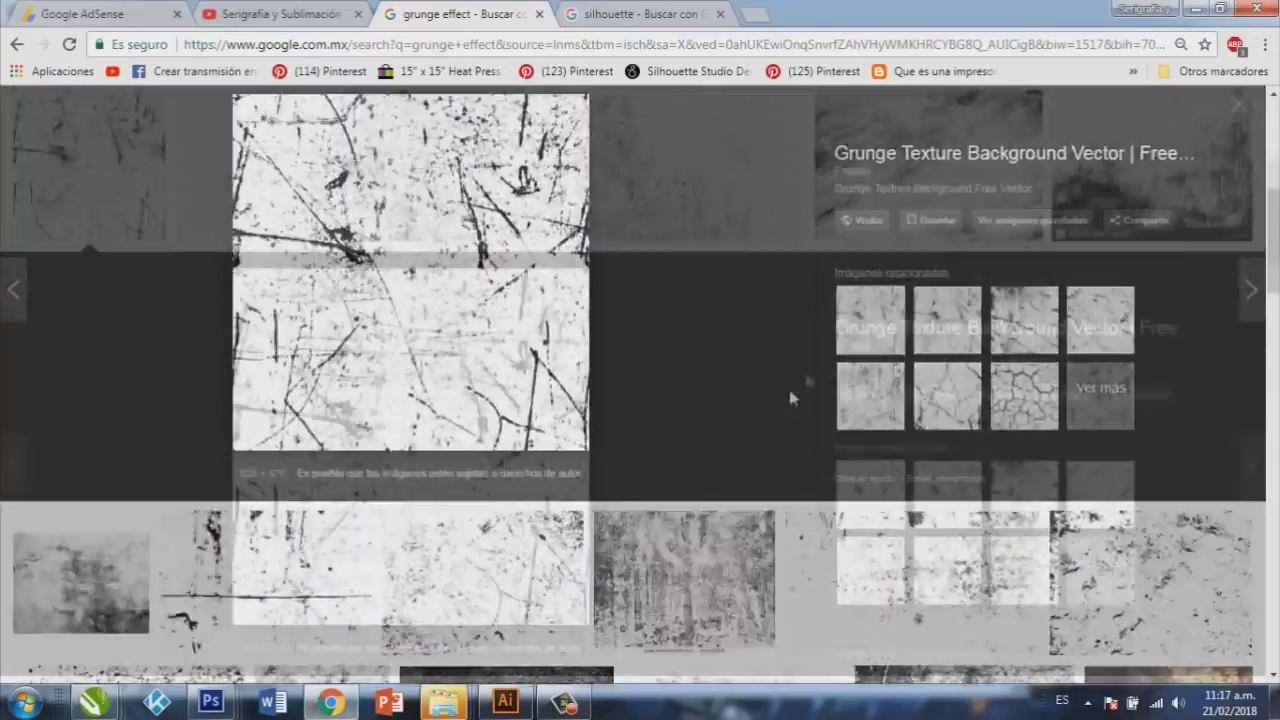
click(911, 257)
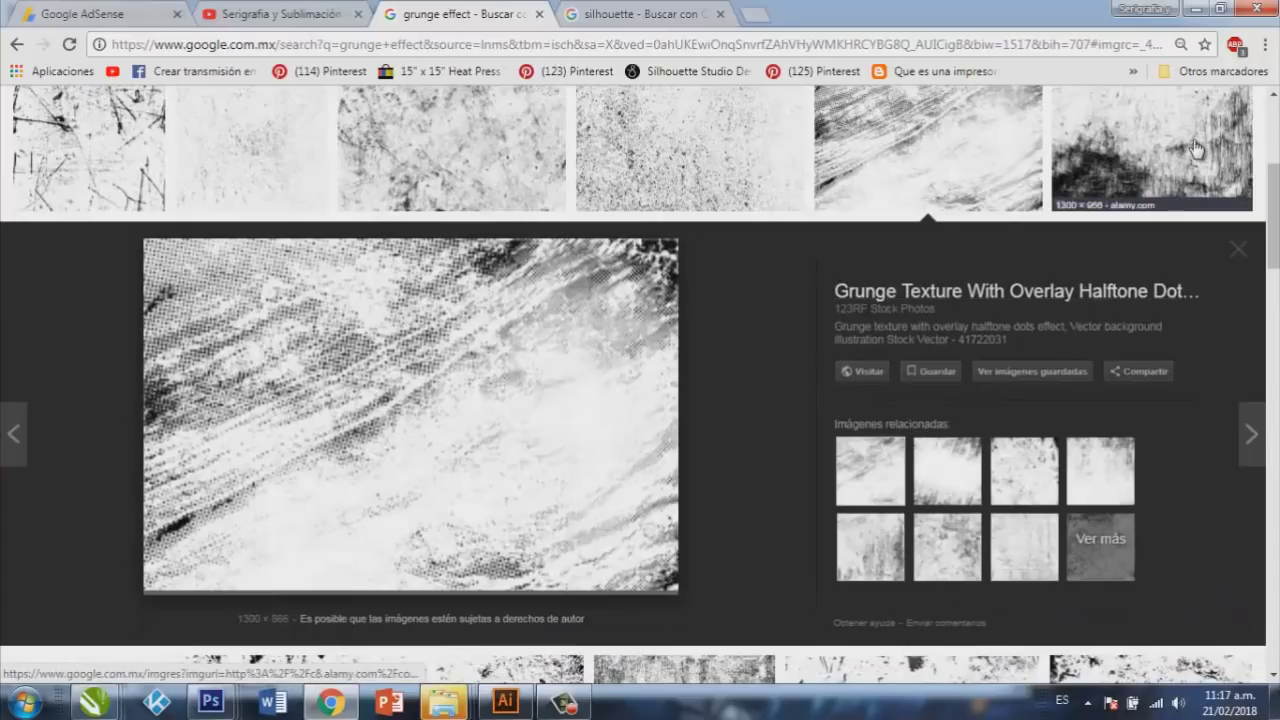
click(1197, 149)
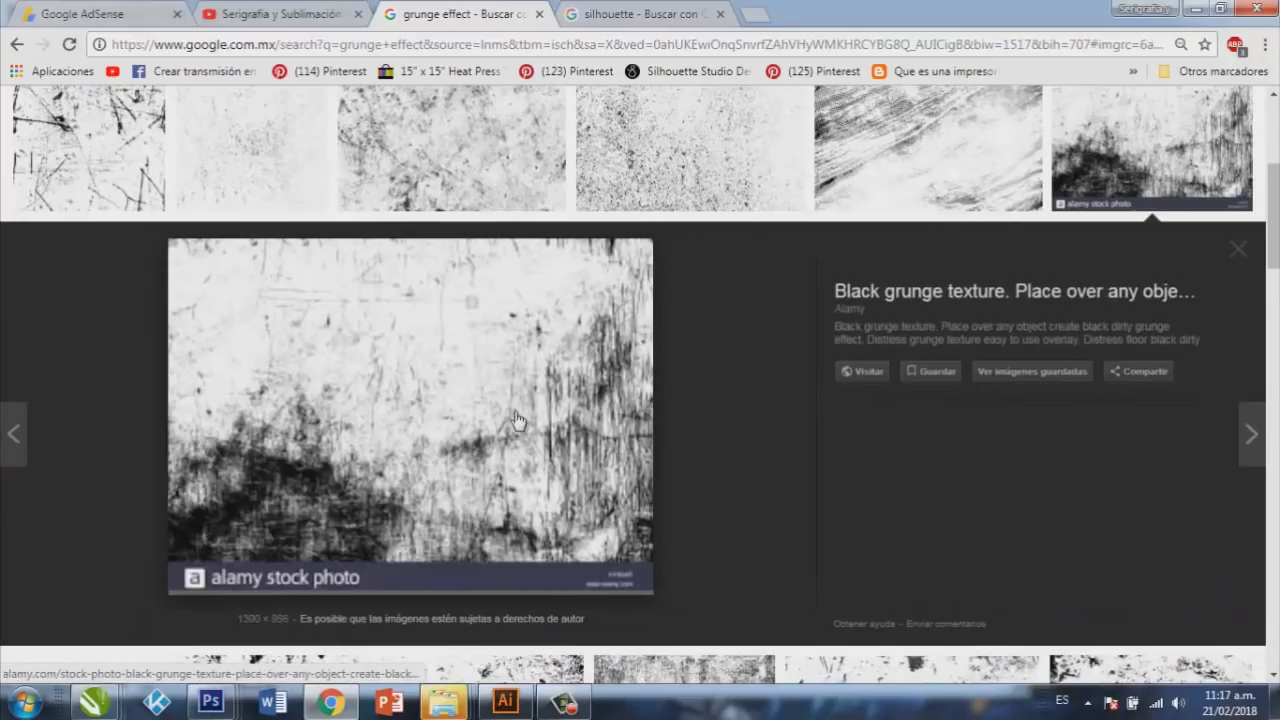
right_click(428, 367)
Hide Layer 3 and paste the black grunge texture as Layer 4 over the logo
click(490, 553)
key(alt+Tab)
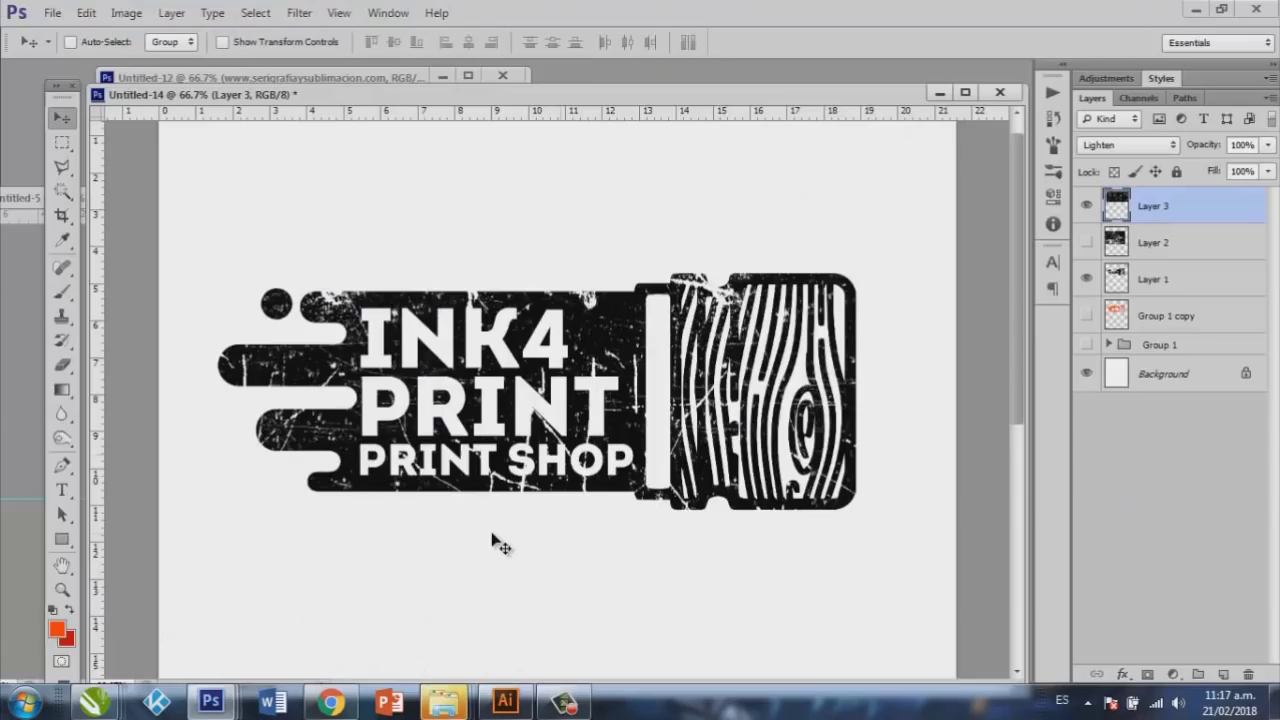
click(1087, 206)
key(ctrl+v)
drag(612, 414, 612, 376)
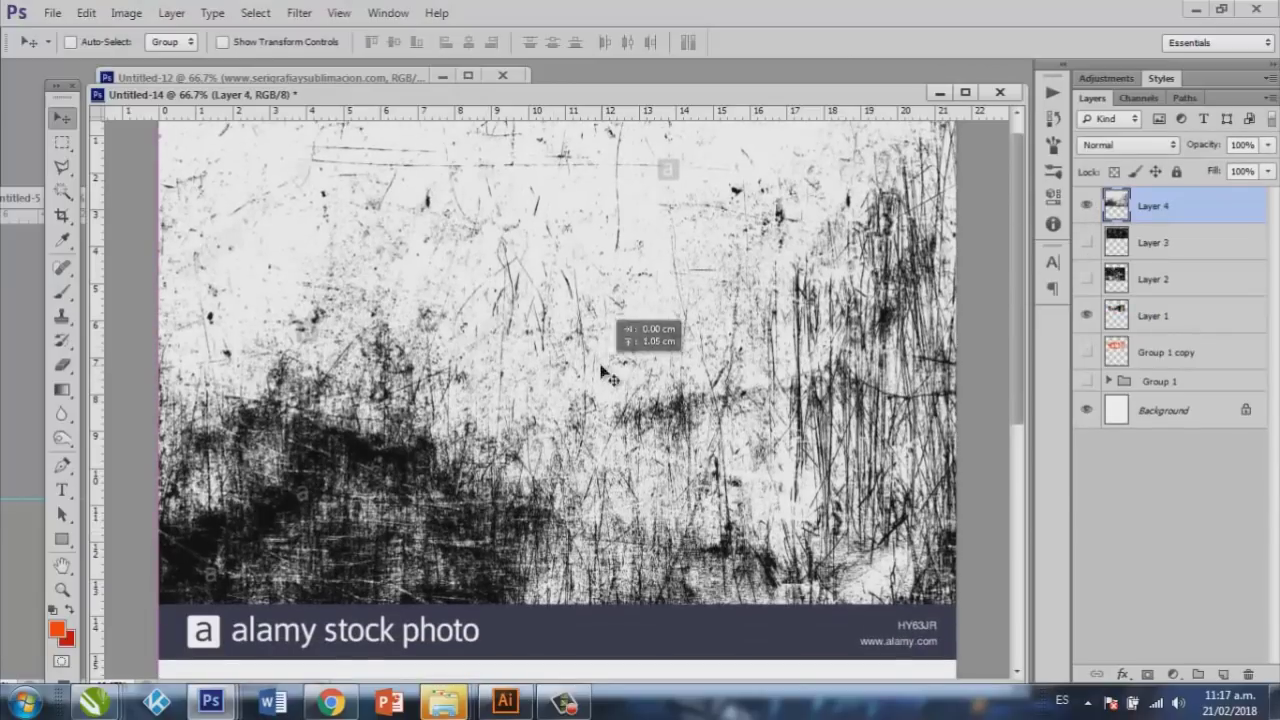
Apply a Levels adjustment to Layer 4 after cancelling a Black & White adjustment
click(126, 13)
mouse_move(155, 60)
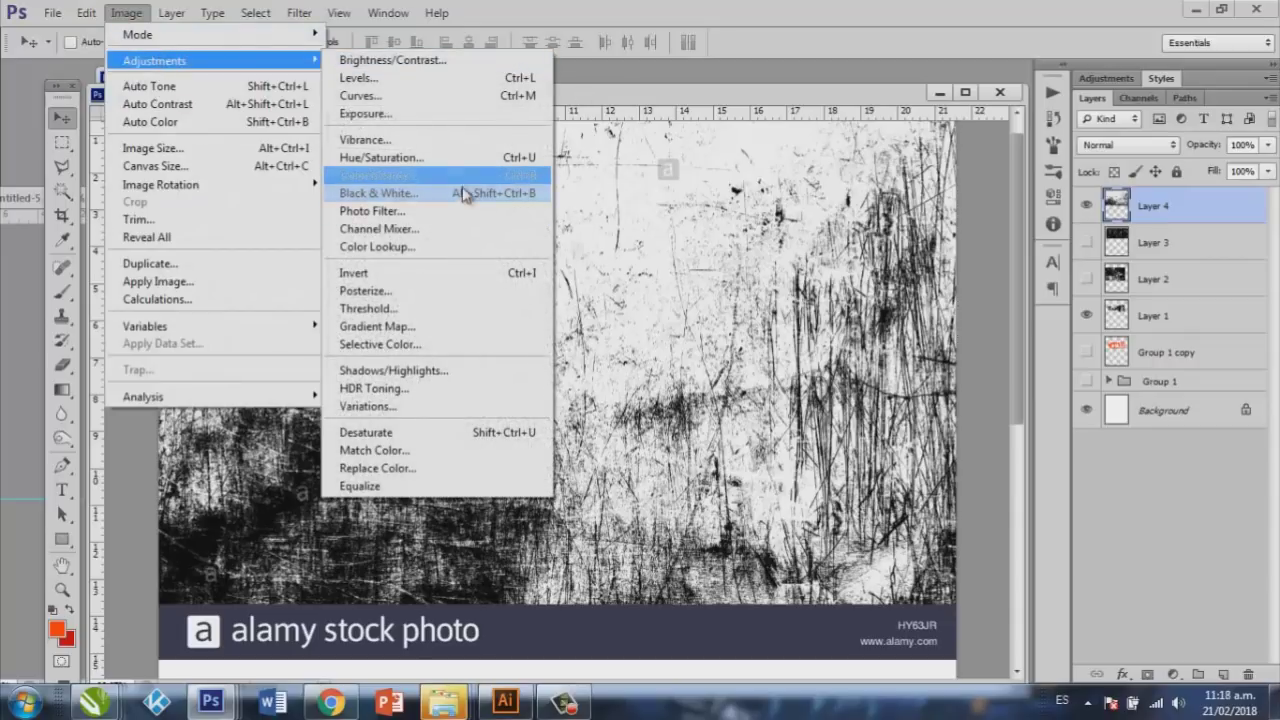
click(467, 193)
key(Escape)
key(ctrl+l)
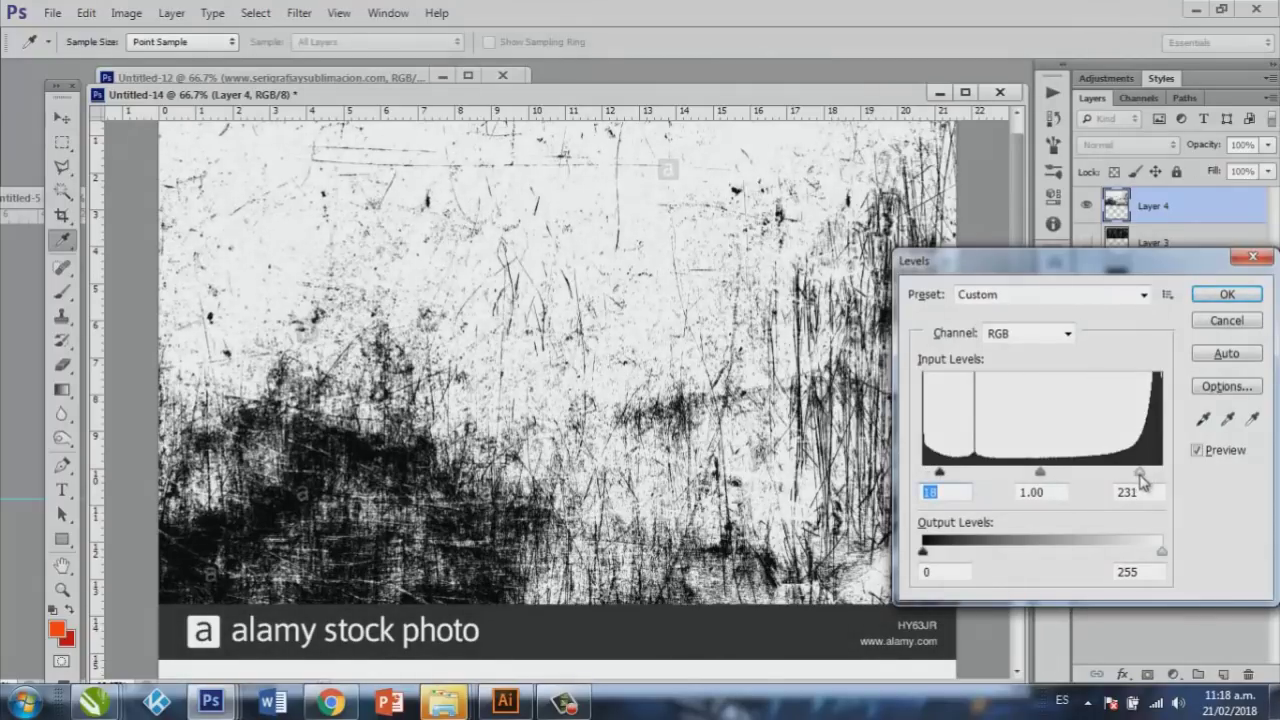
click(1227, 294)
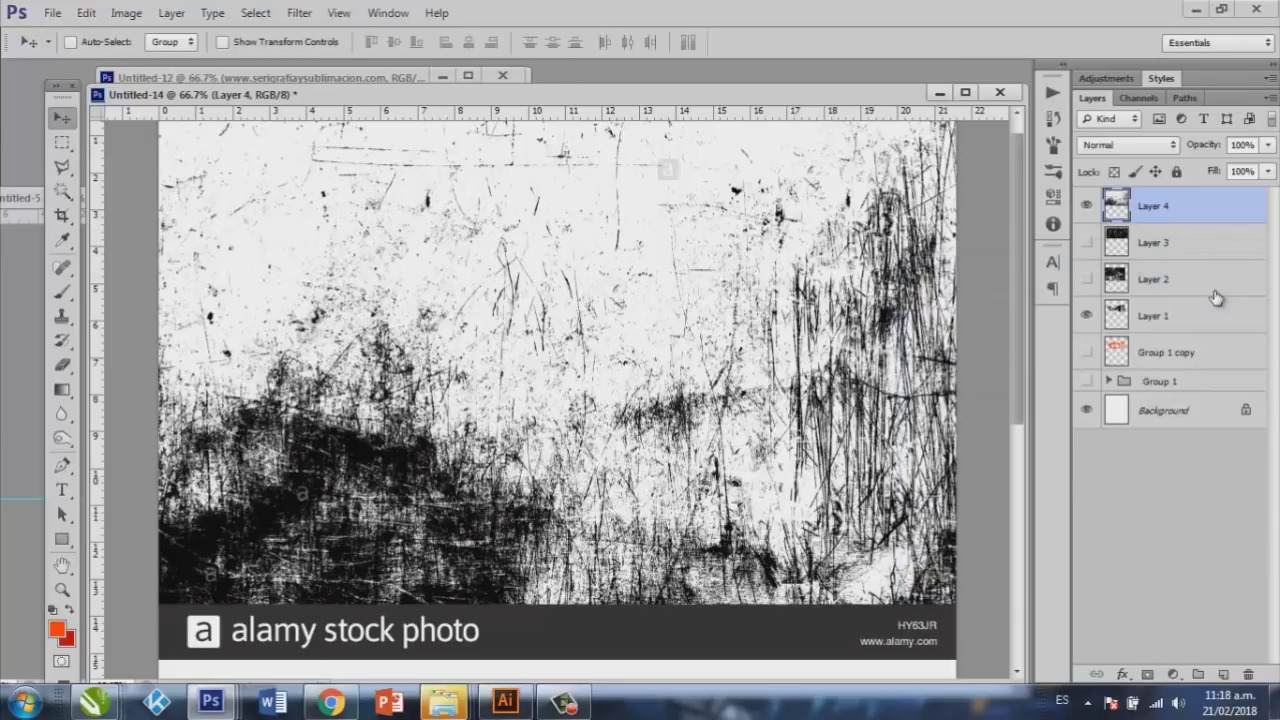
Invert Layer 4, blend it with Lighten, and shift it over the logo
key(ctrl+i)
click(1119, 147)
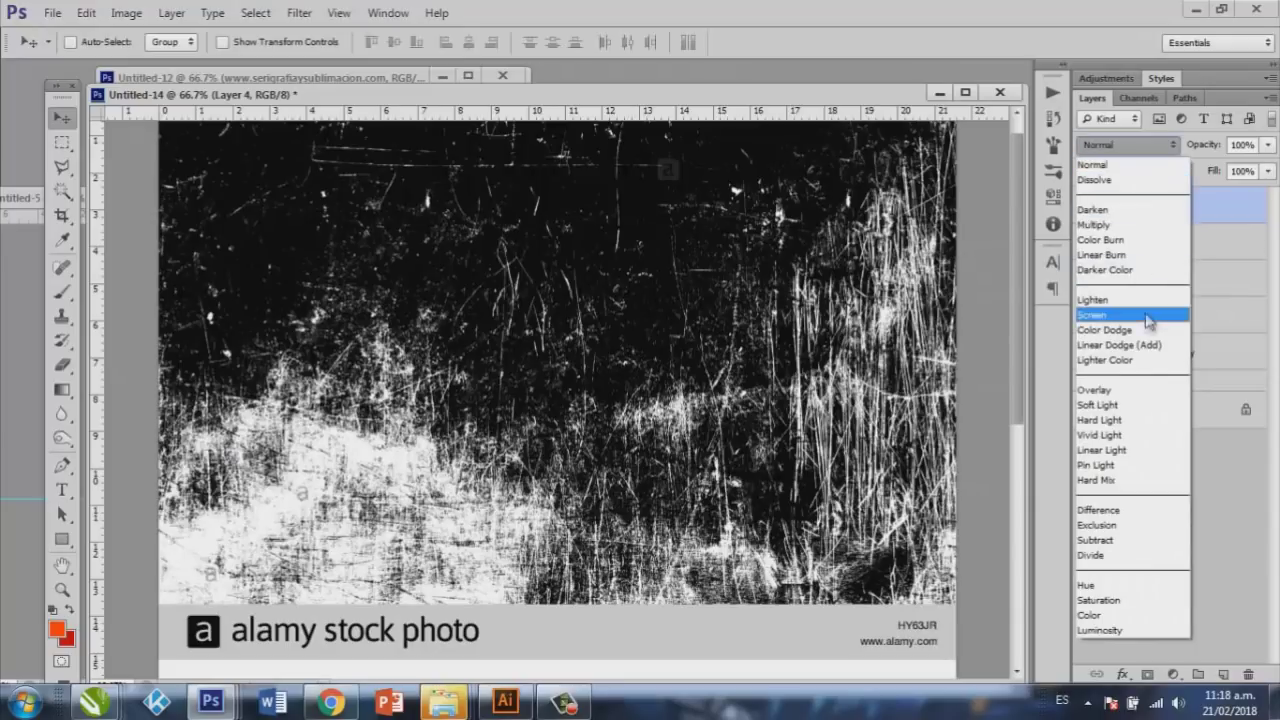
click(1134, 297)
mouse_move(580, 511)
mouse_down()
mouse_move(650, 628)
mouse_move(674, 594)
mouse_move(698, 593)
mouse_up()
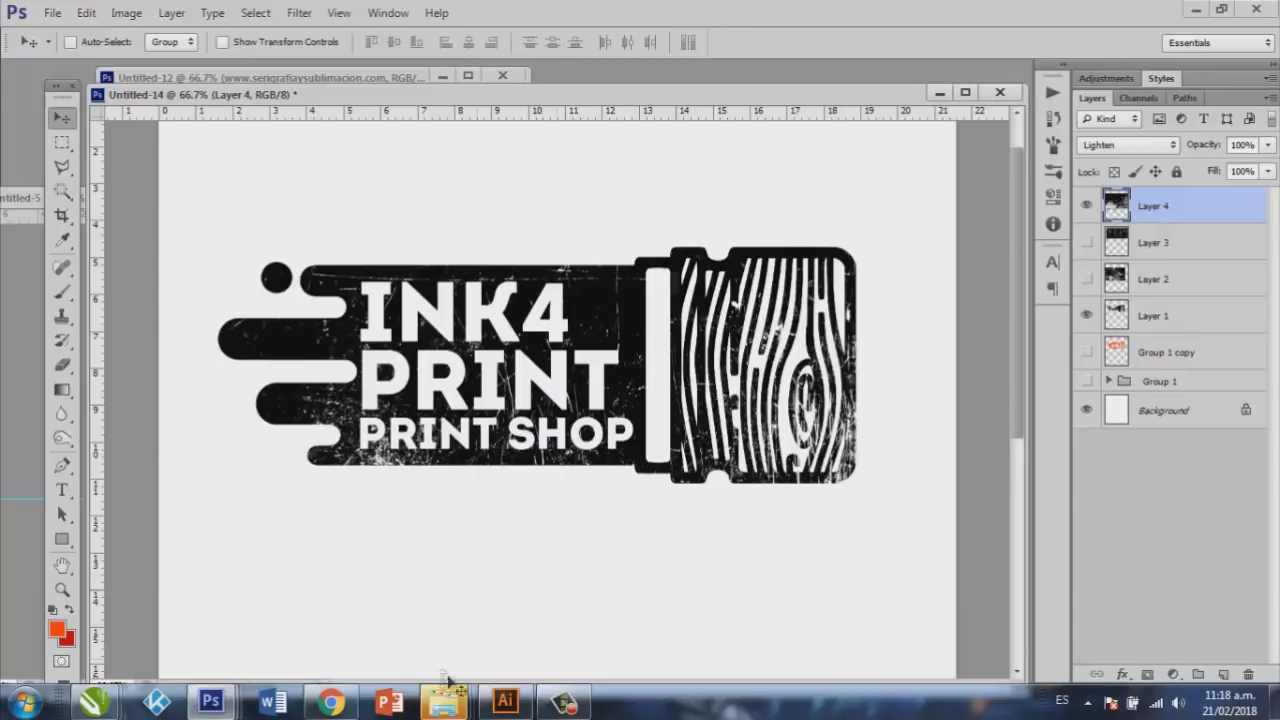
Preview the deer head silhouette in Google Images and bring up its context menu
click(331, 702)
click(645, 14)
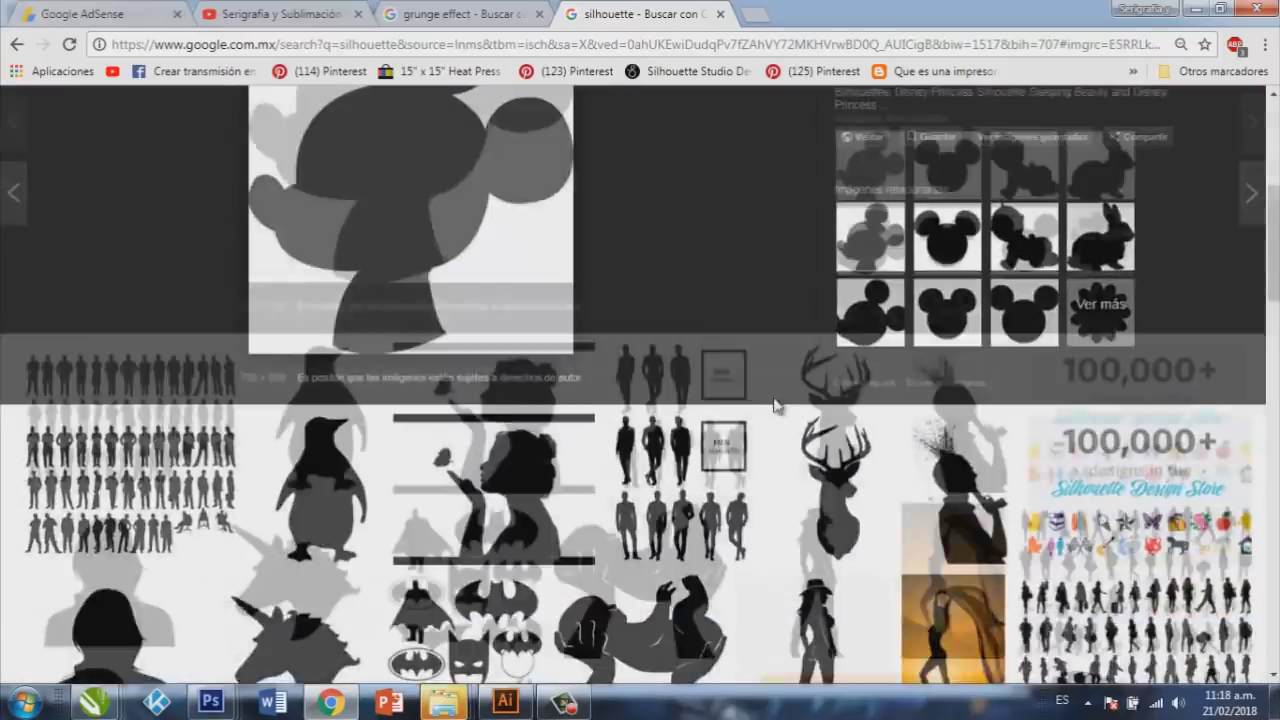
click(848, 268)
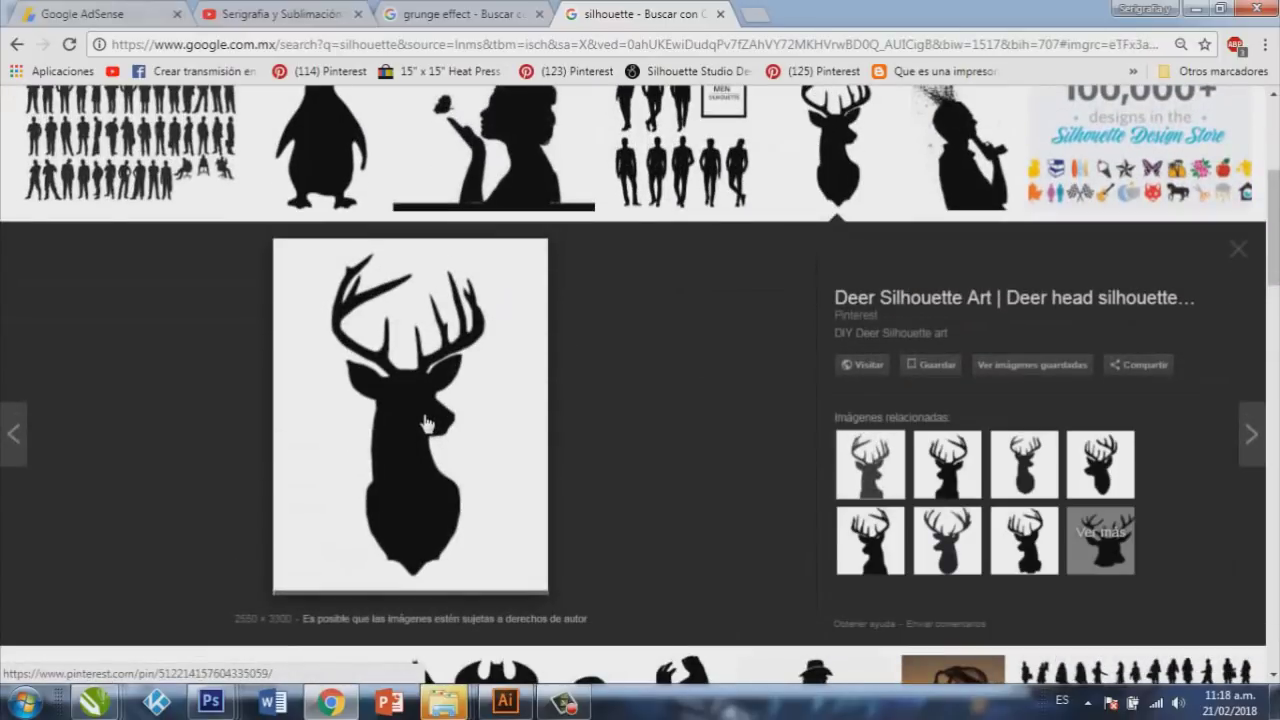
right_click(426, 424)
Paste the deer silhouette above Layer 1 as Layer 5 and move it into place
click(480, 290)
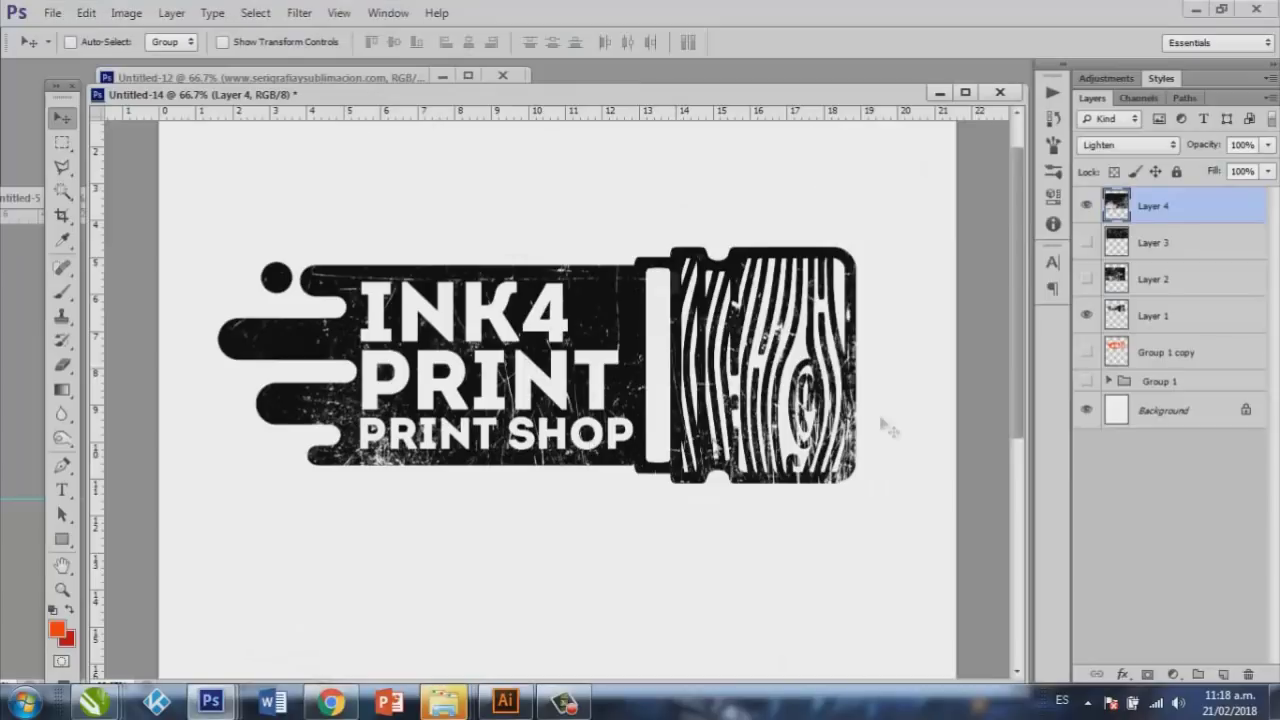
click(1153, 318)
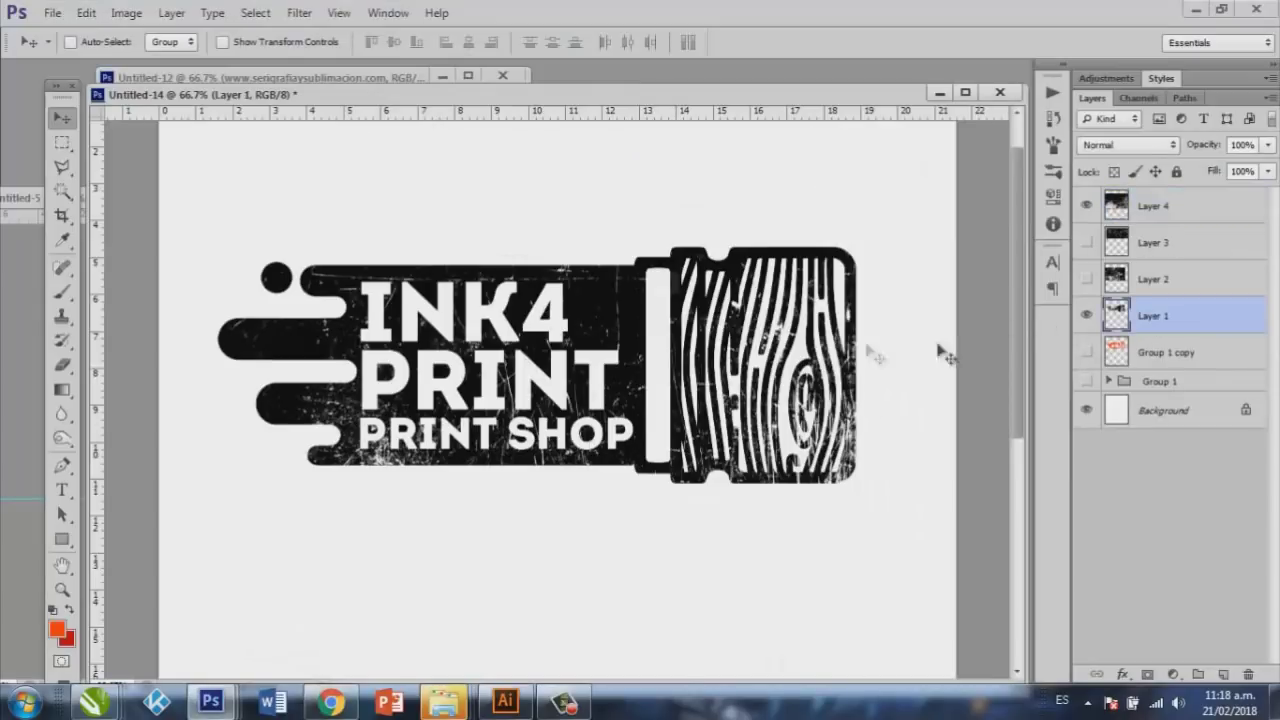
key(ctrl+v)
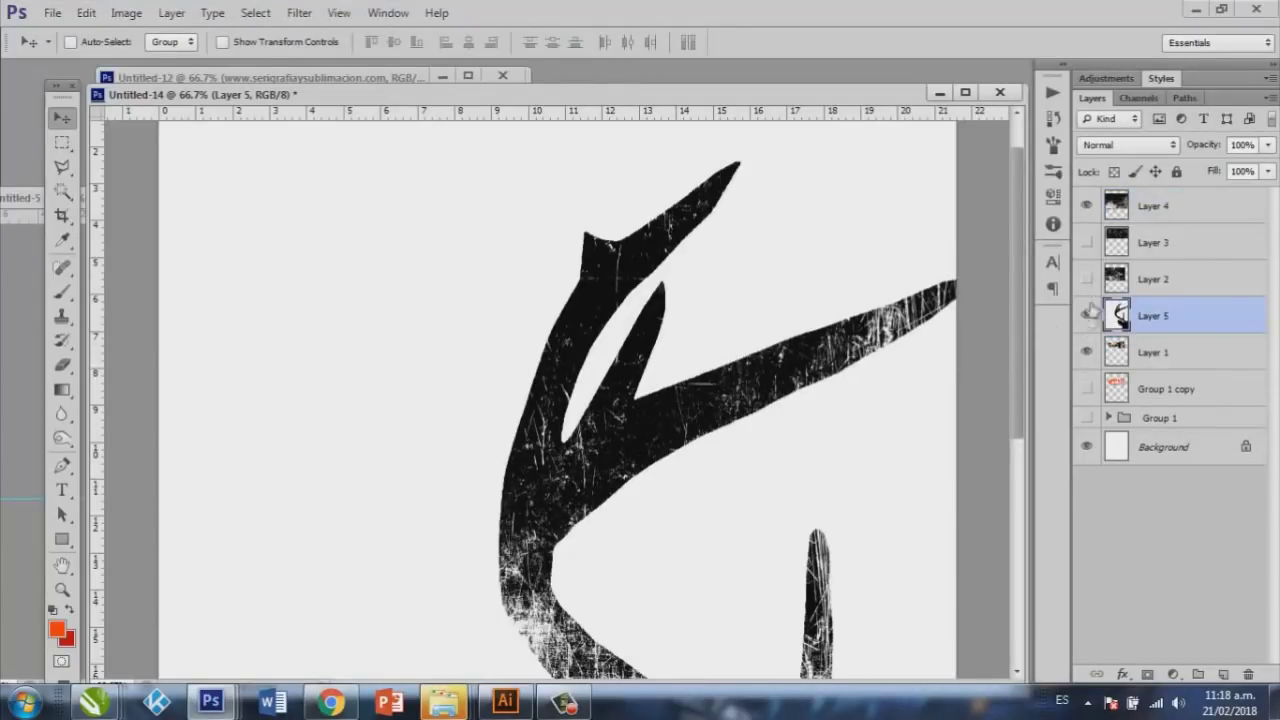
mouse_move(623, 500)
mouse_down()
mouse_move(461, 535)
mouse_move(531, 434)
mouse_up()
Zoom the view so the whole deer silhouette fits, then return to the Move tool
key(z)
alt+click(543, 457)
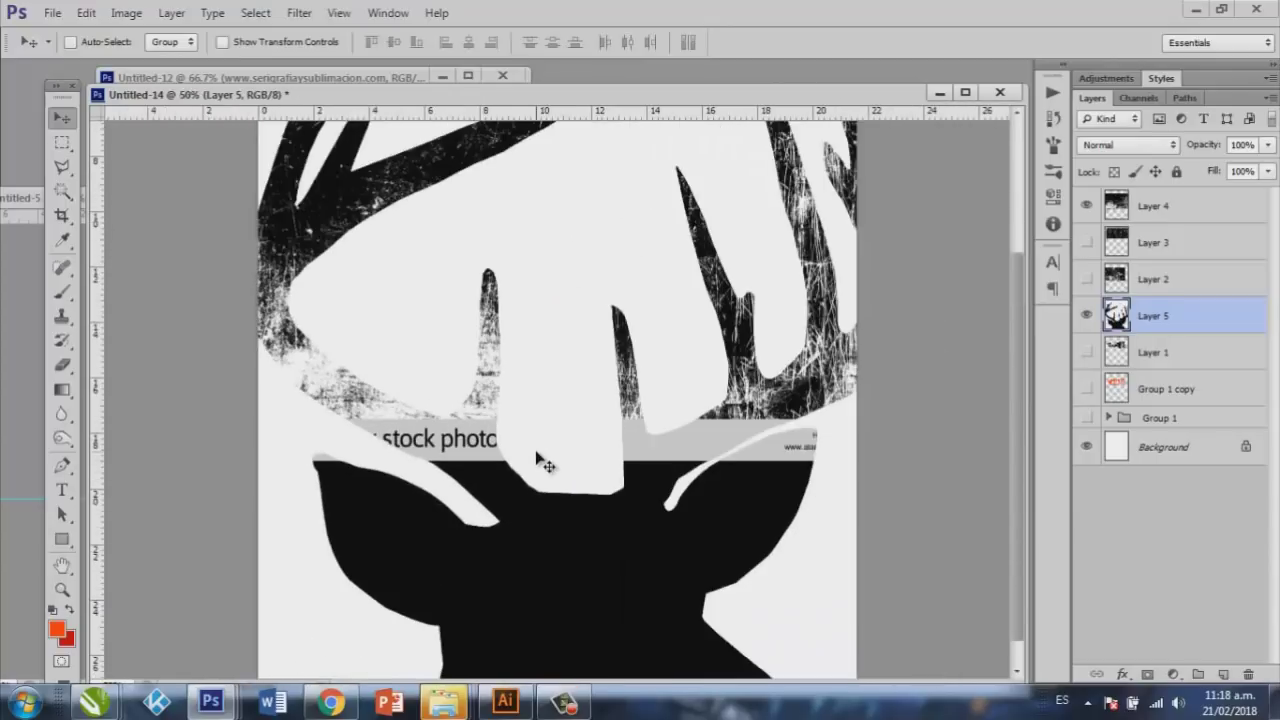
alt+click(436, 291)
drag(465, 252, 494, 341)
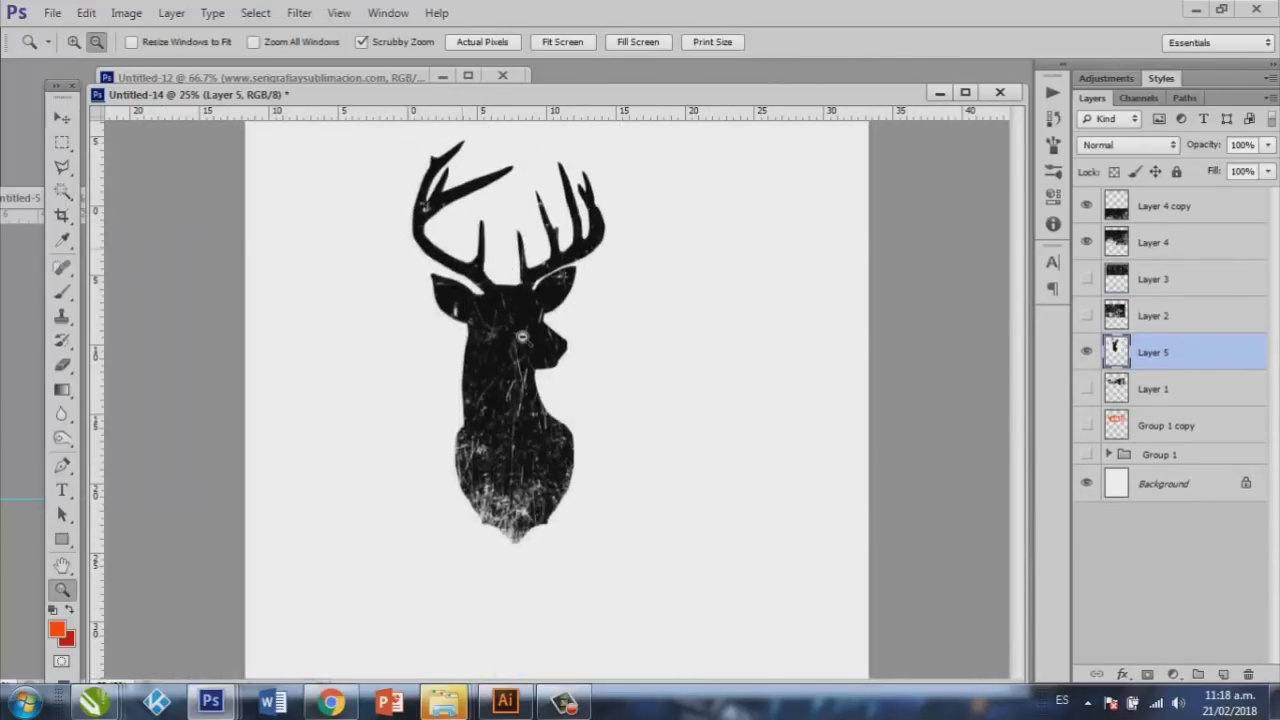
key(v)
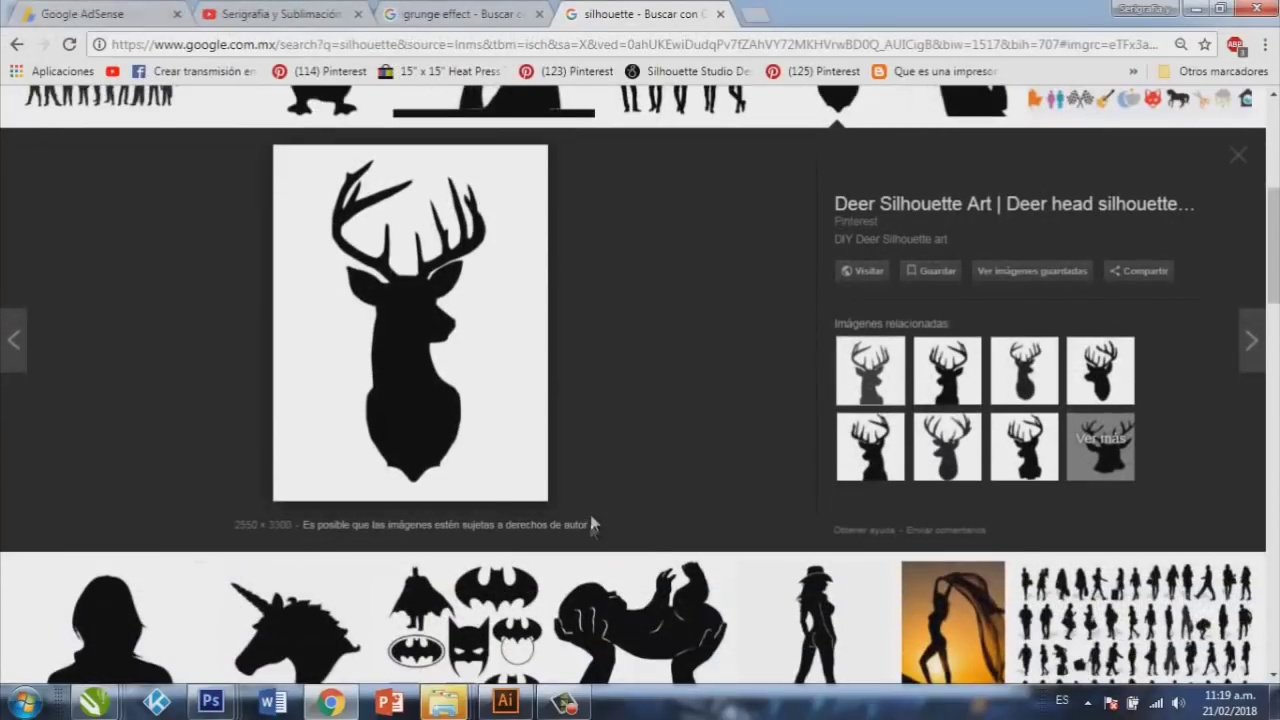
Copy the Batman silhouettes image and paste it into Photoshop as Layer 6
scroll(783, 390, down, 3)
click(465, 475)
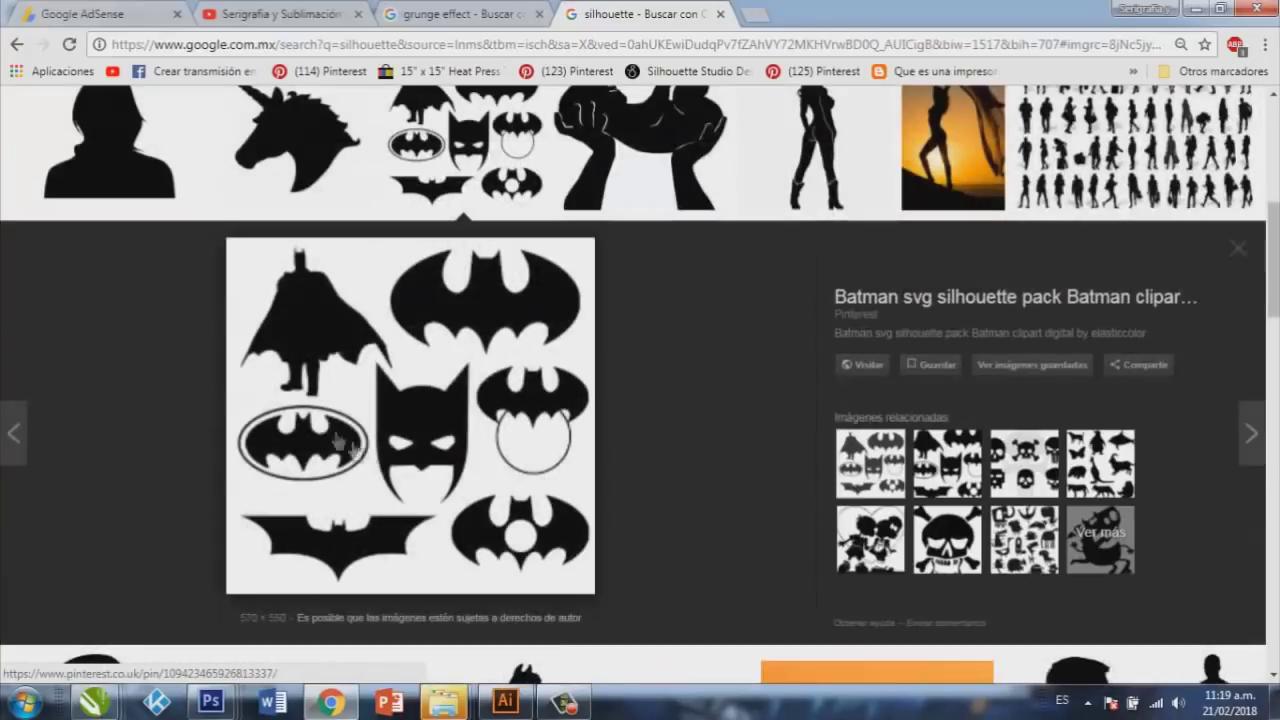
right_click(422, 398)
click(519, 270)
key(alt+Tab)
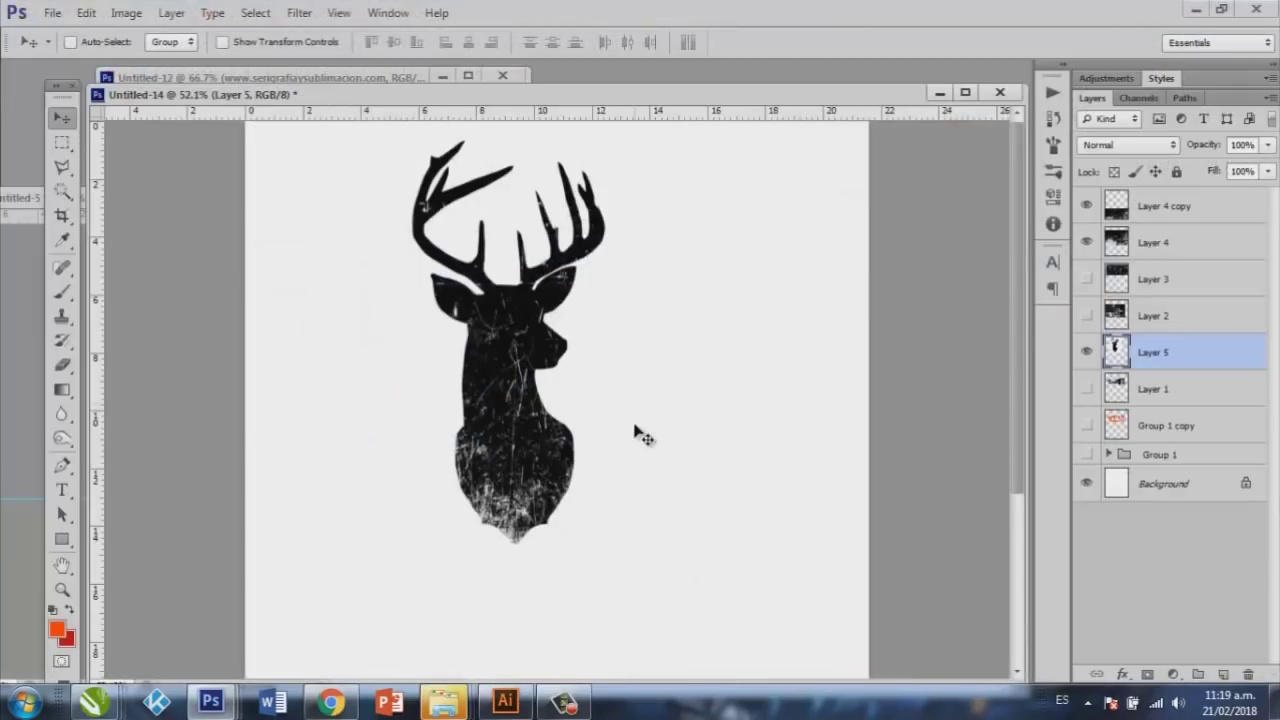
key(ctrl+v)
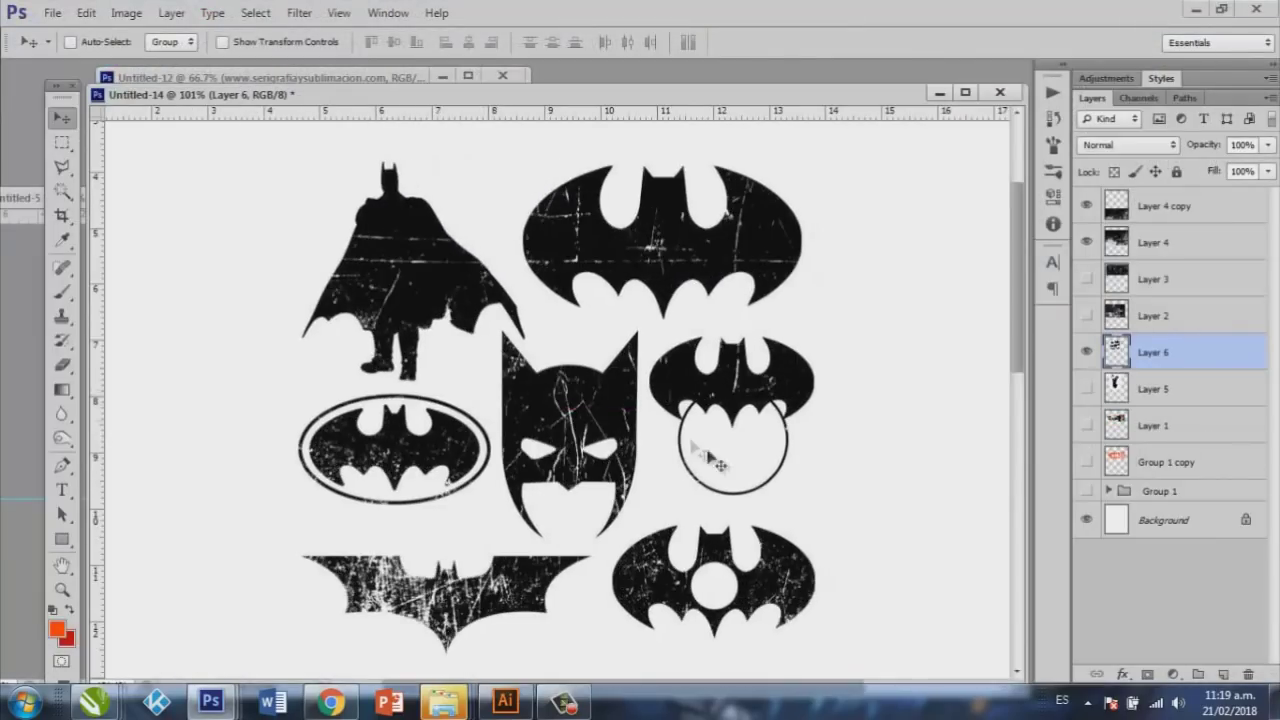
Copy the Stitch silhouette image and paste it into Photoshop as Layer 7
key(alt+Tab)
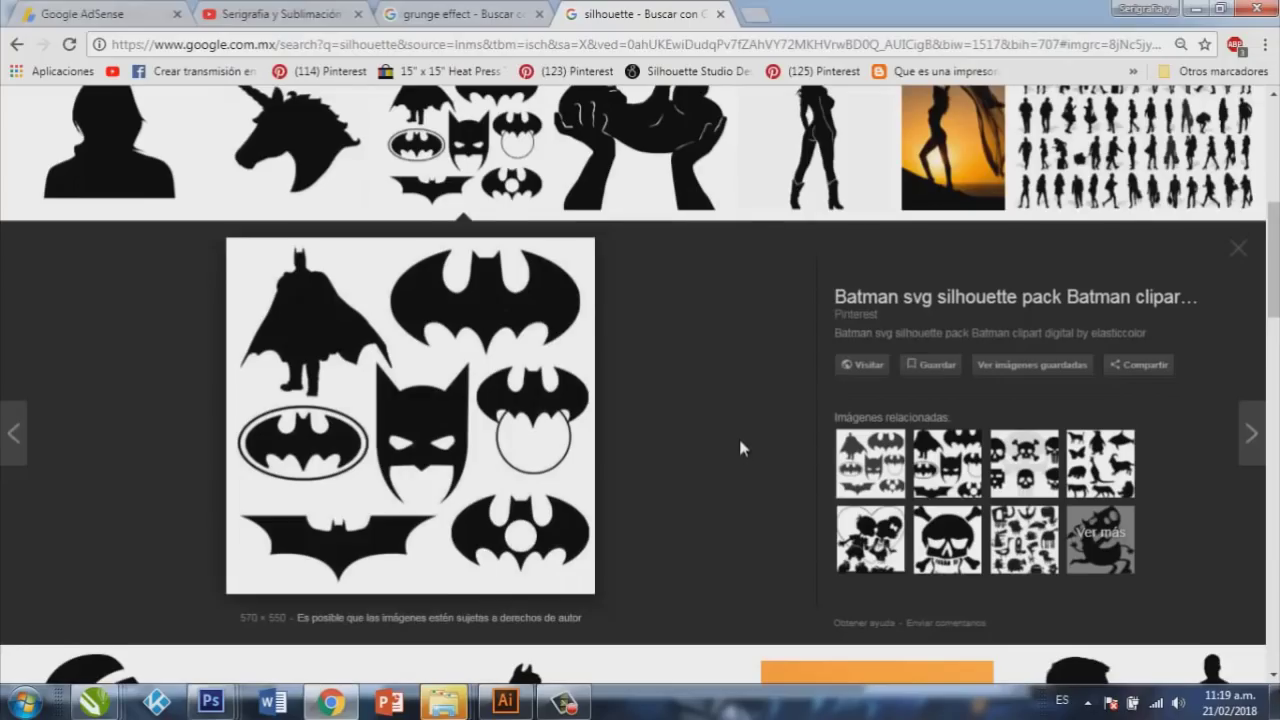
scroll(737, 440, down, 5)
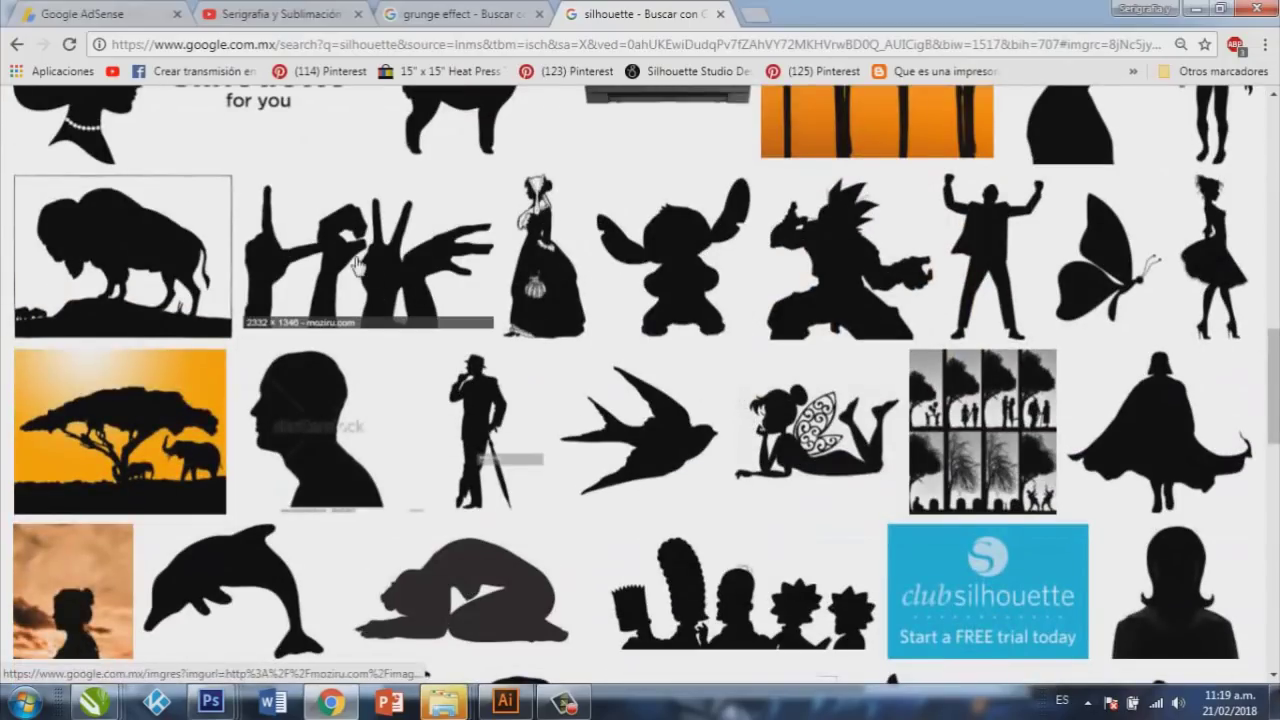
click(673, 258)
right_click(410, 425)
click(450, 303)
key(alt+Tab)
key(ctrl+v)
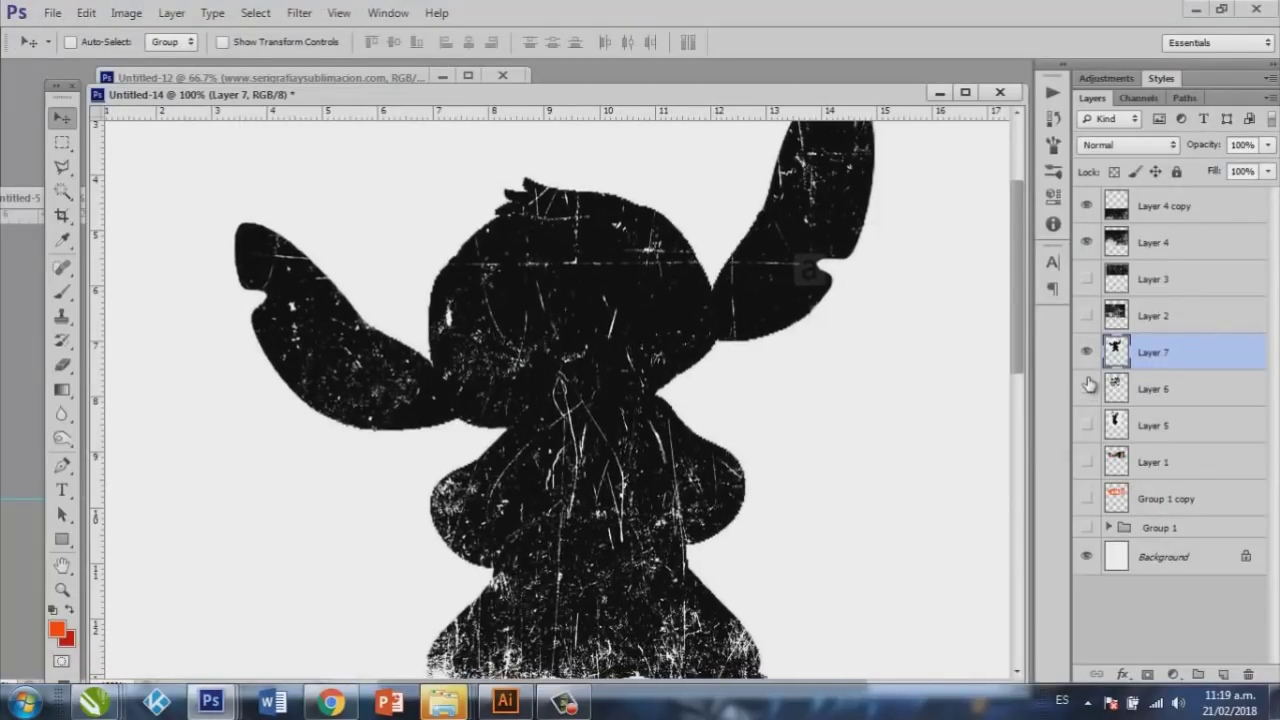
Zoom out on Stitch, abandon a crop attempt, and hide the Layer 4 texture
key(ctrl+minus)
key(c)
drag(562, 523, 527, 500)
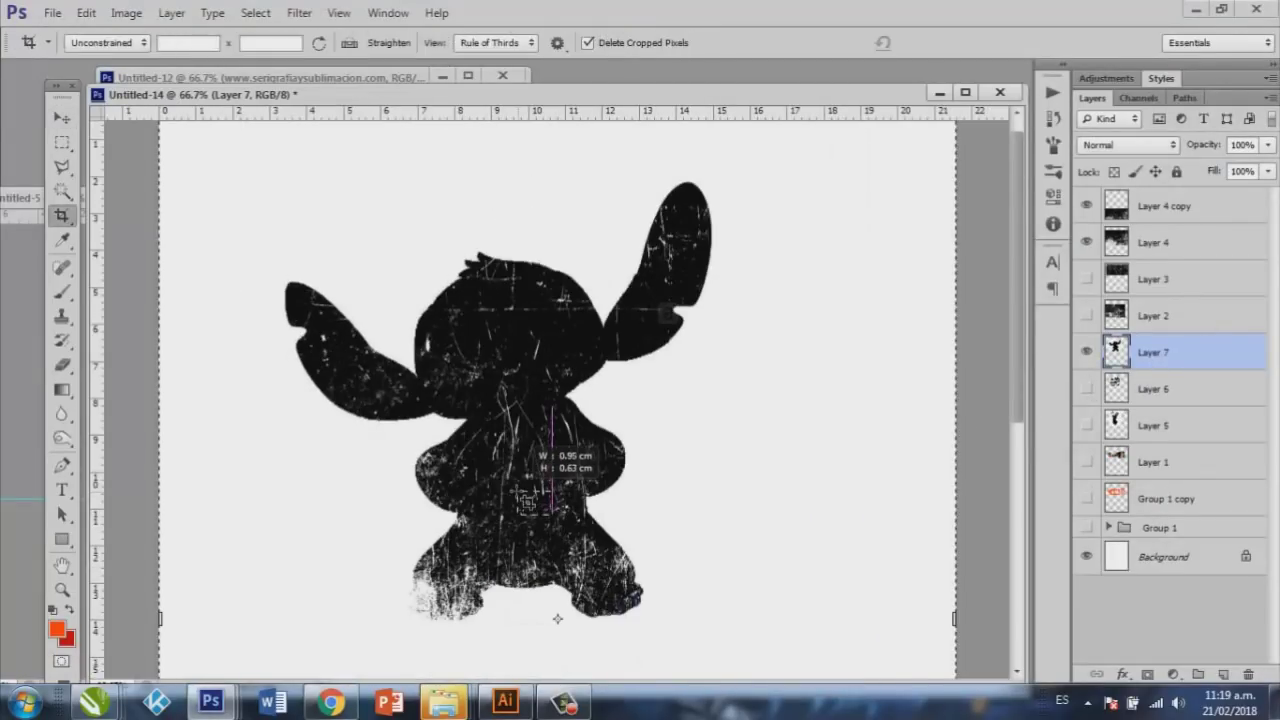
key(v)
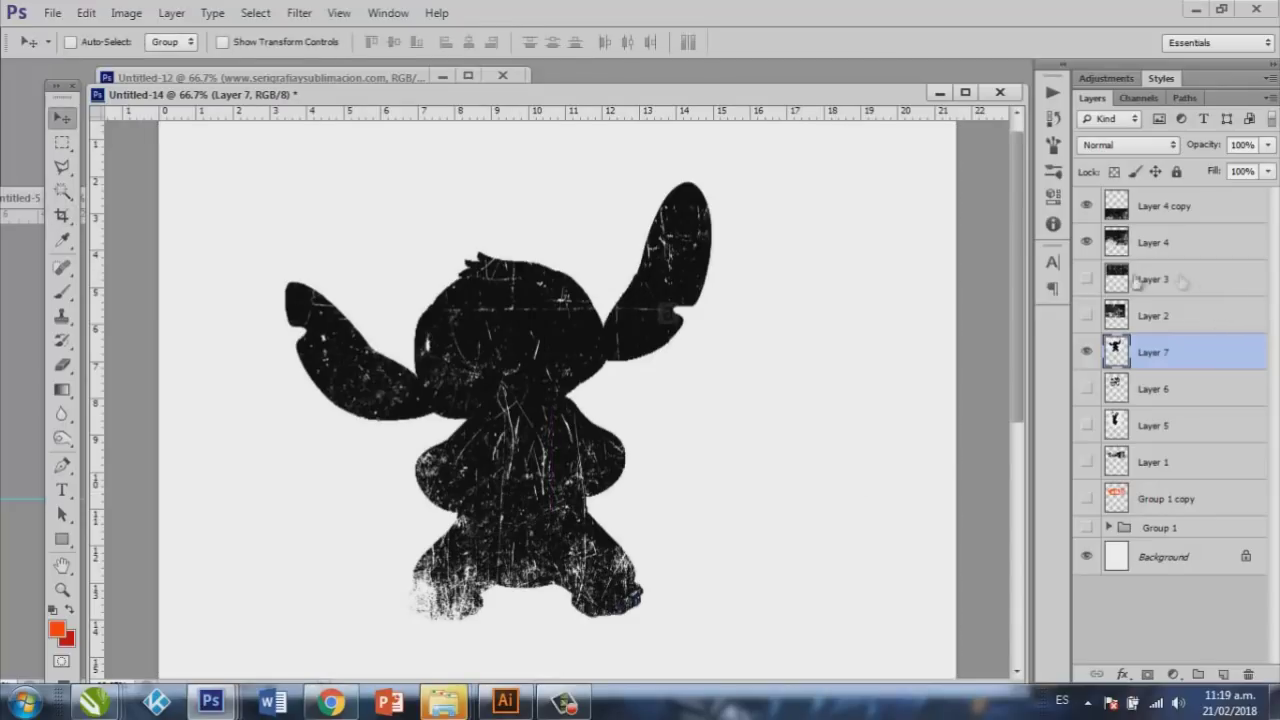
click(1087, 242)
Bring in the speckled grunge texture as Layer 8, blend it Lighten, and shift it over Stitch
key(alt+Tab)
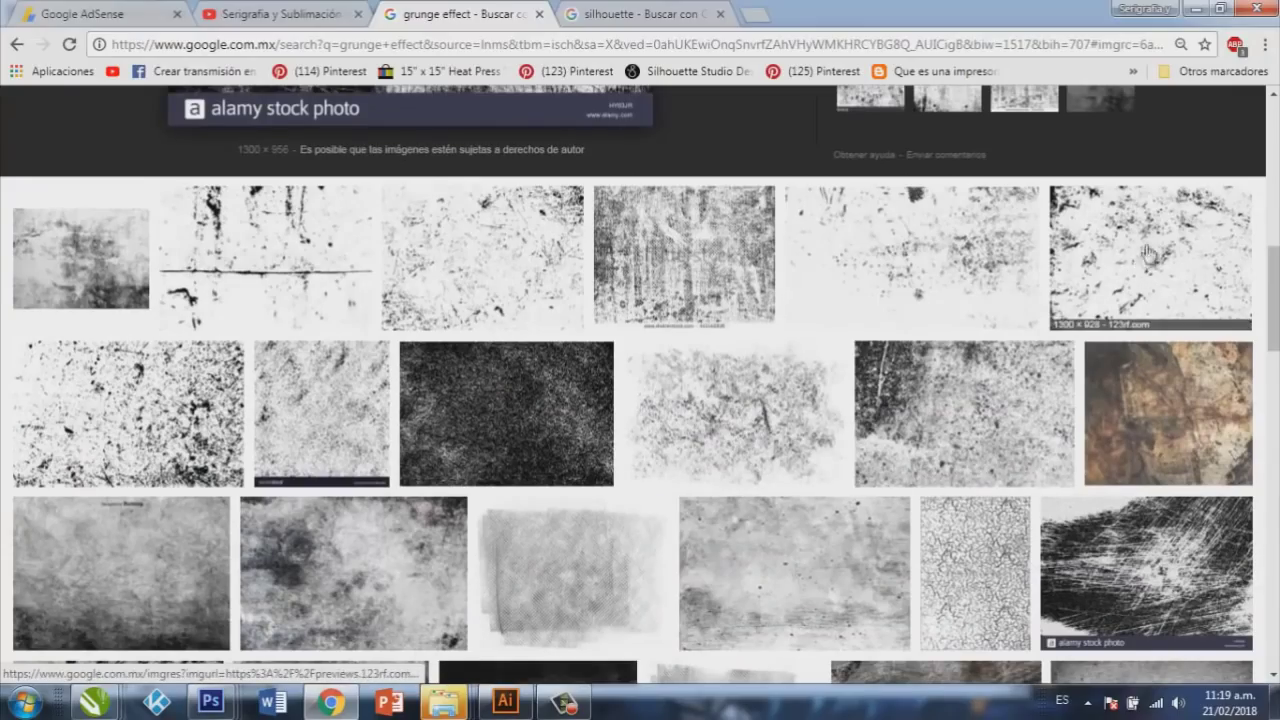
click(1155, 252)
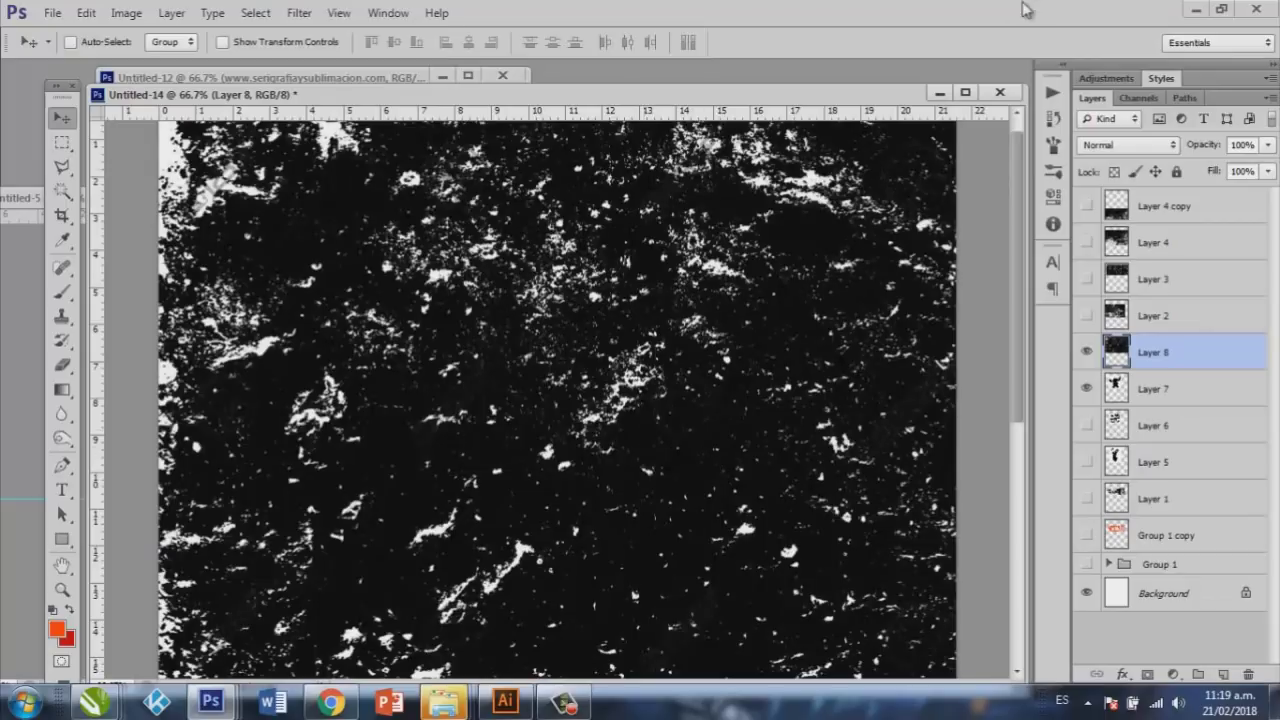
click(1128, 145)
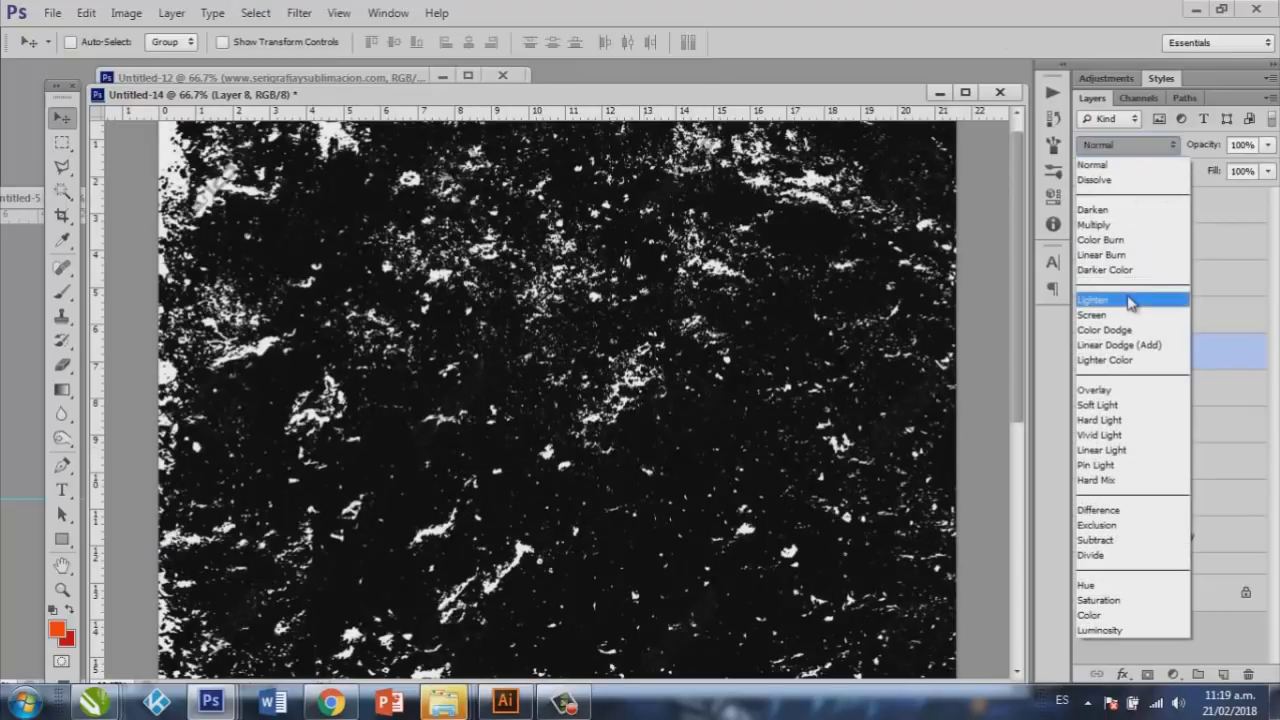
click(1105, 298)
drag(655, 388, 503, 400)
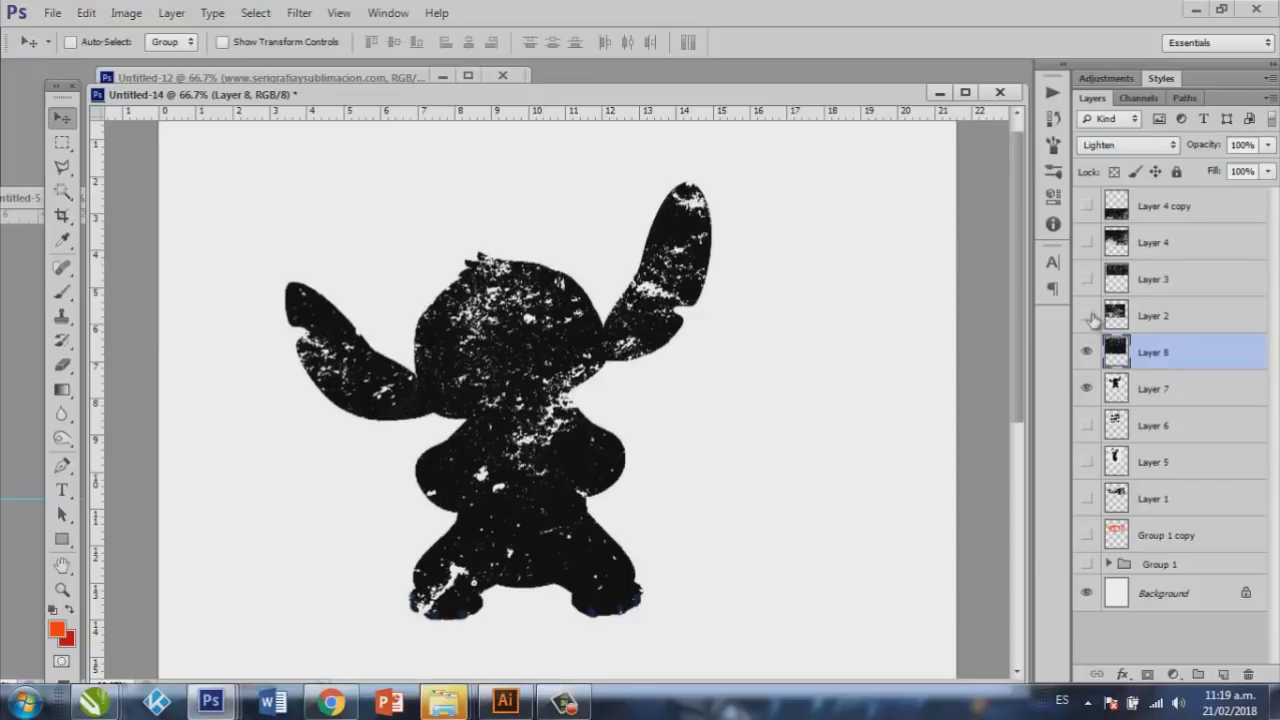
Compare Layers 2 and 3 on Stitch, then keep only Layer 8 and reposition it
click(1088, 316)
click(1088, 316)
click(1087, 279)
drag(700, 385, 674, 505)
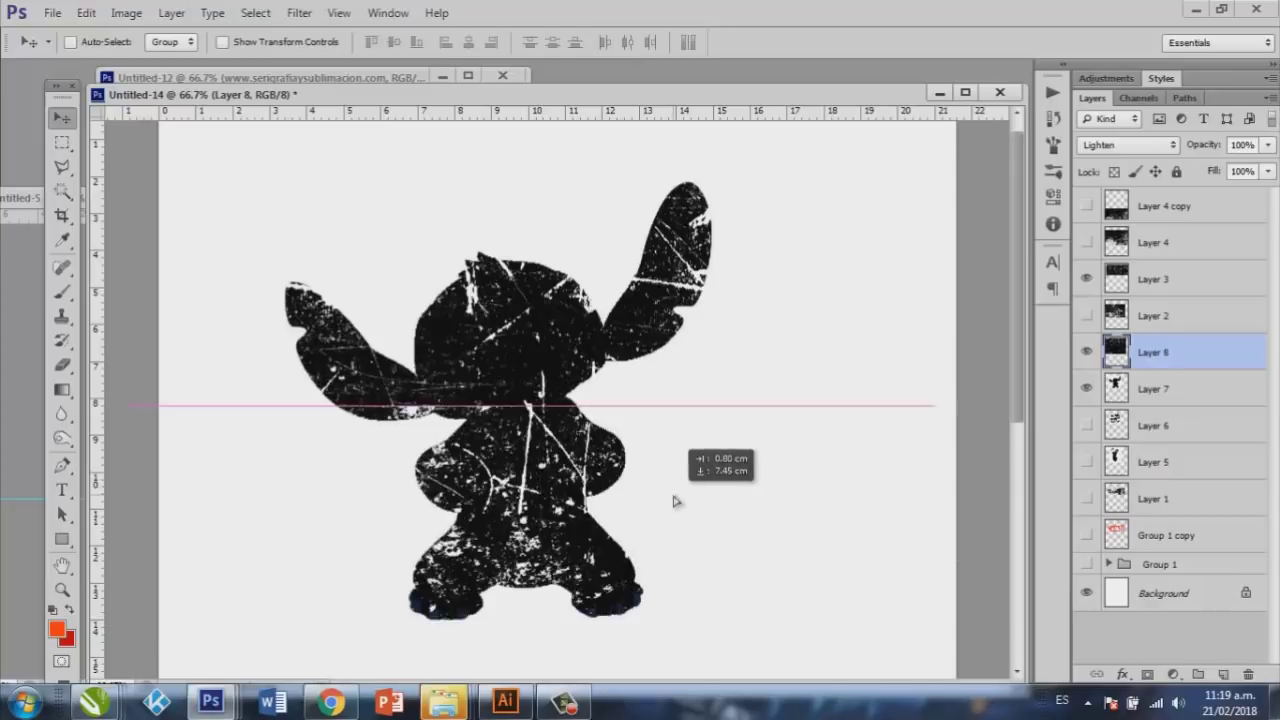
click(1087, 352)
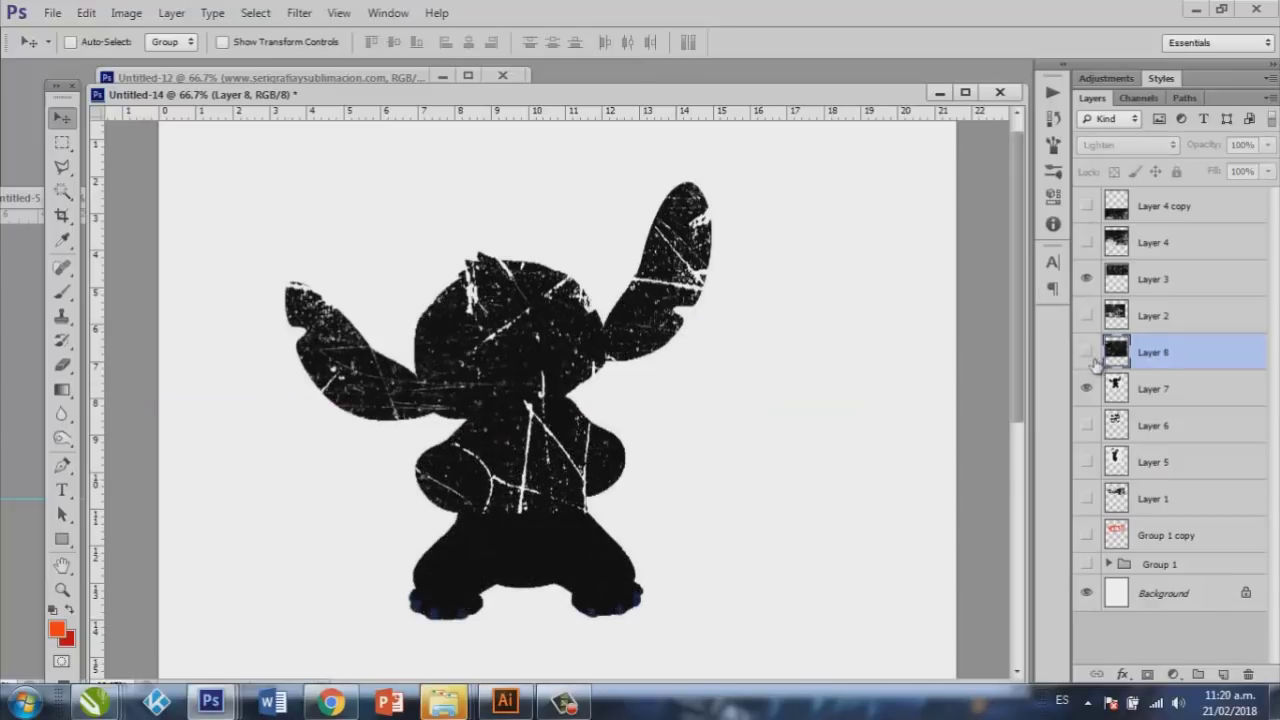
click(1086, 353)
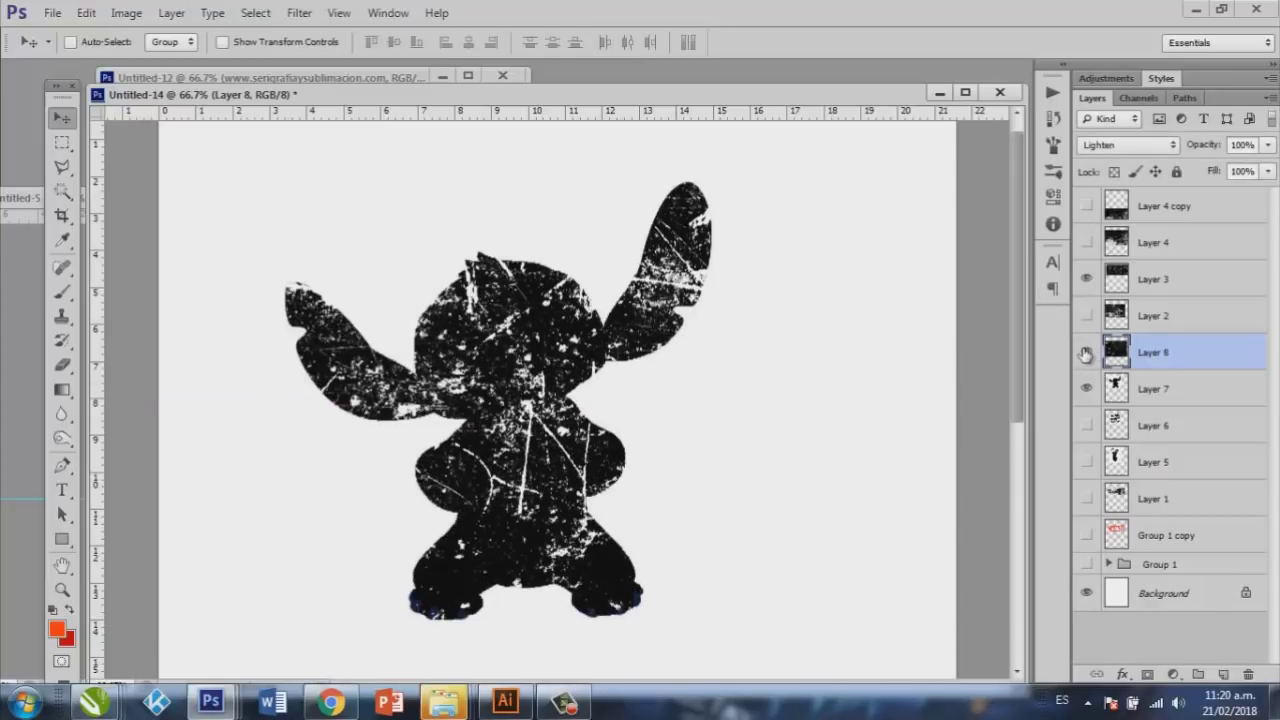
click(1087, 279)
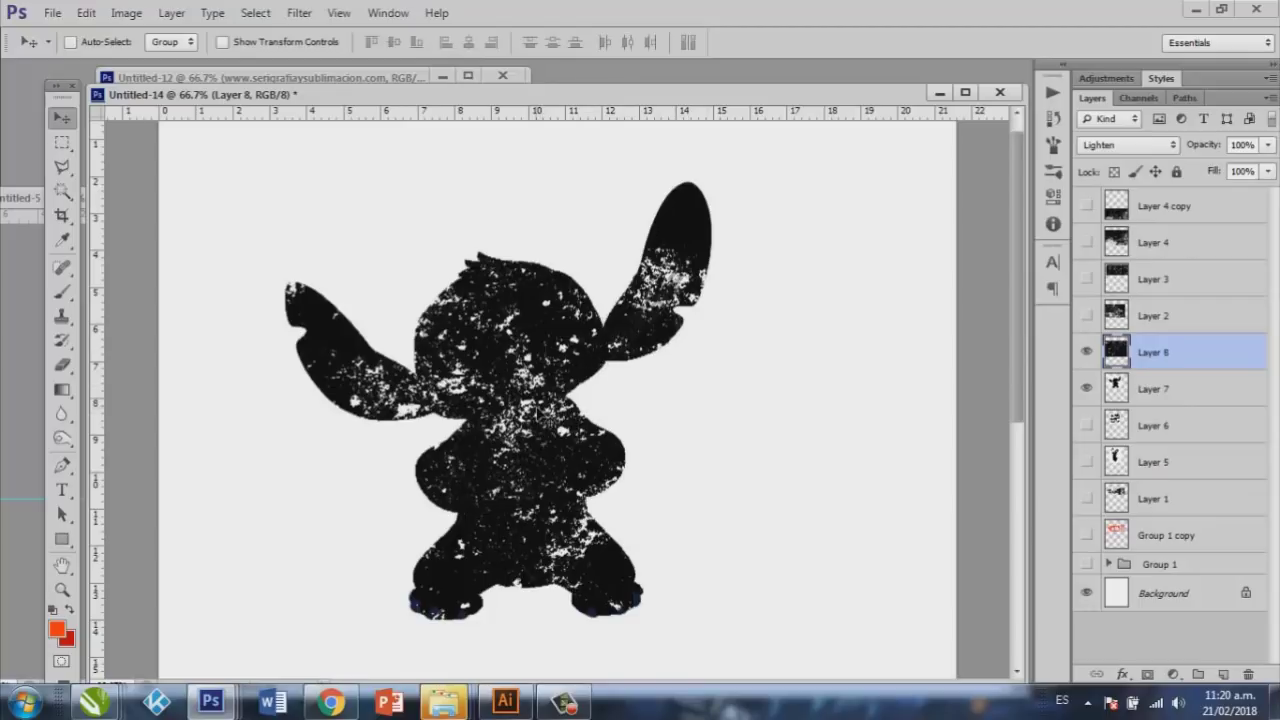
mouse_move(540, 410)
mouse_down()
mouse_move(516, 324)
mouse_move(510, 350)
mouse_up()
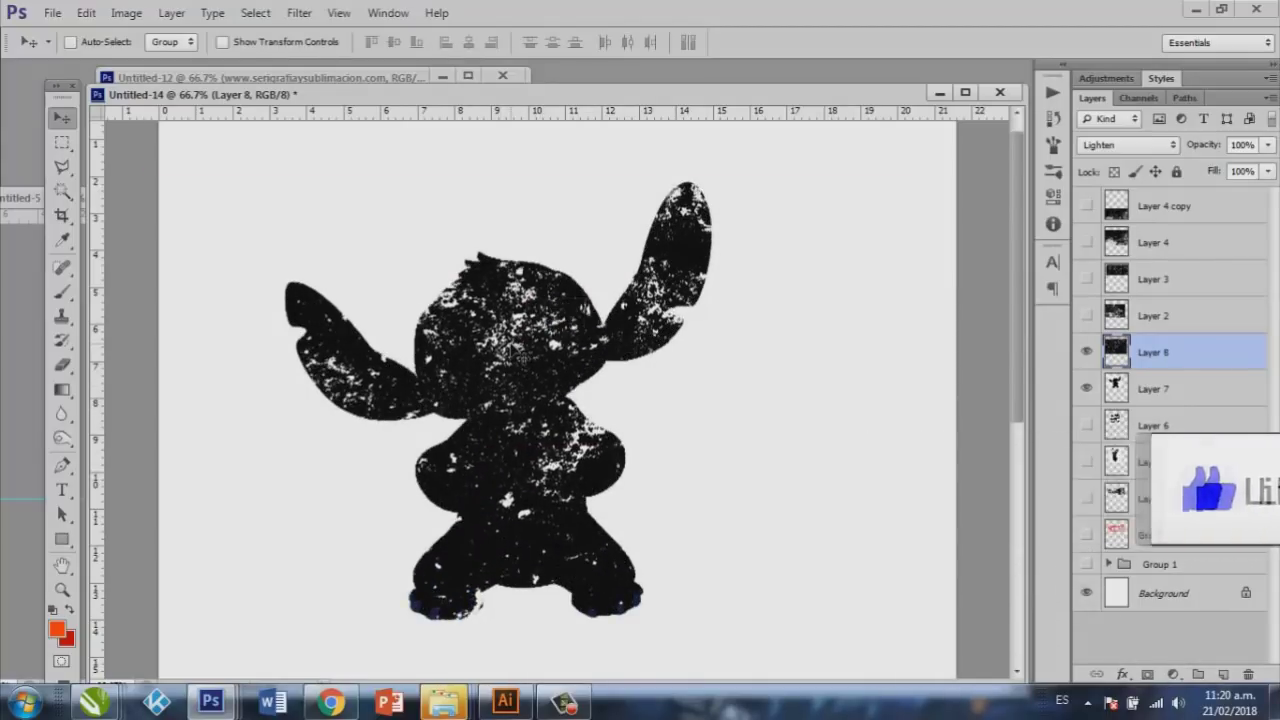